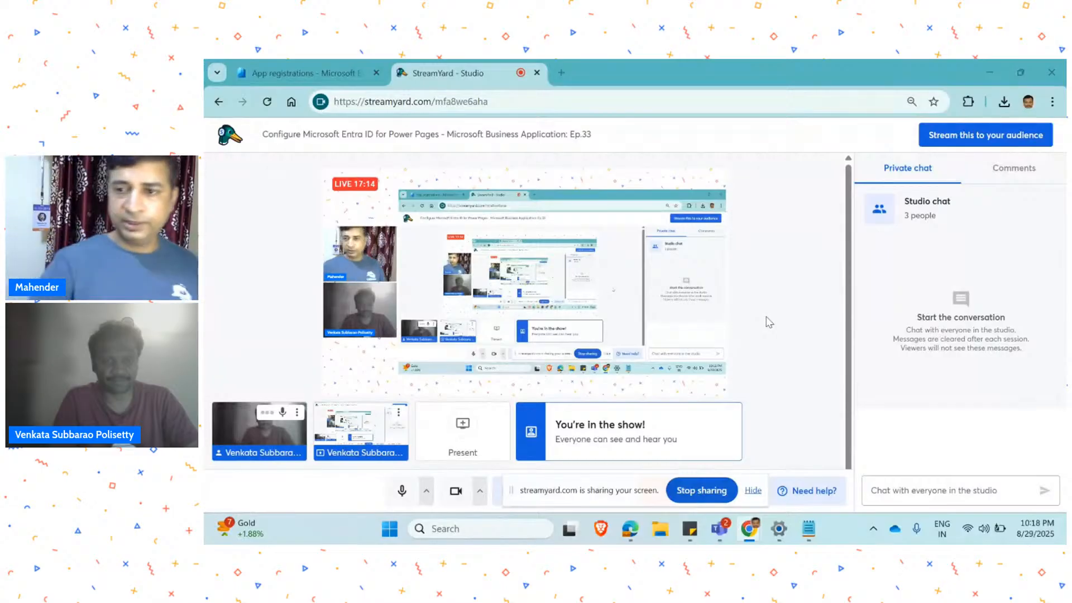
Turn off the webcam in the StreamYard studio and move the screen-sharing notice clear of the studio controls.
left_click(446, 496)
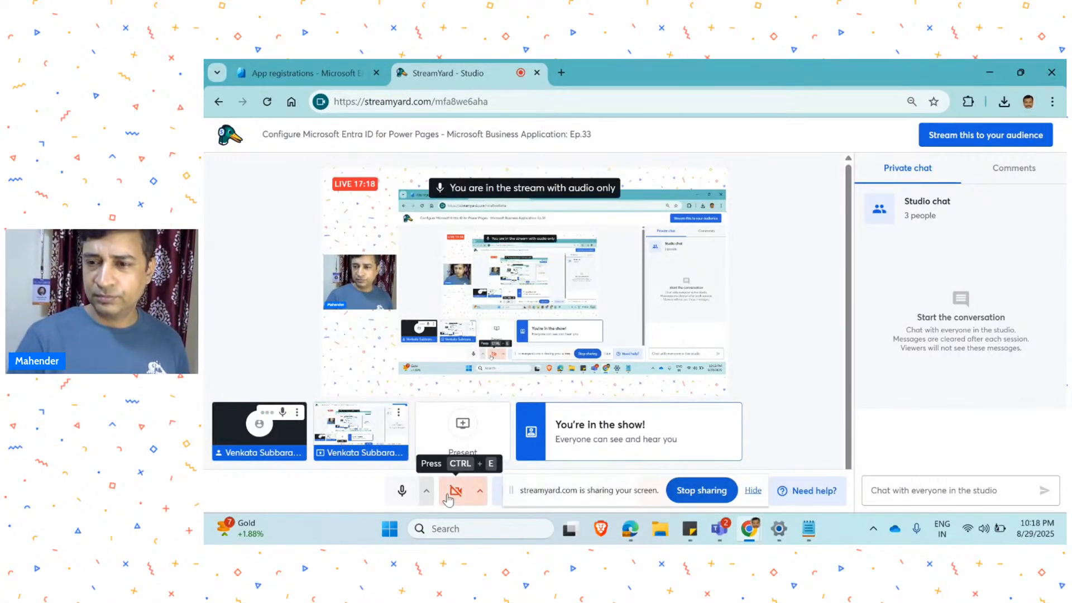
left_click(447, 496)
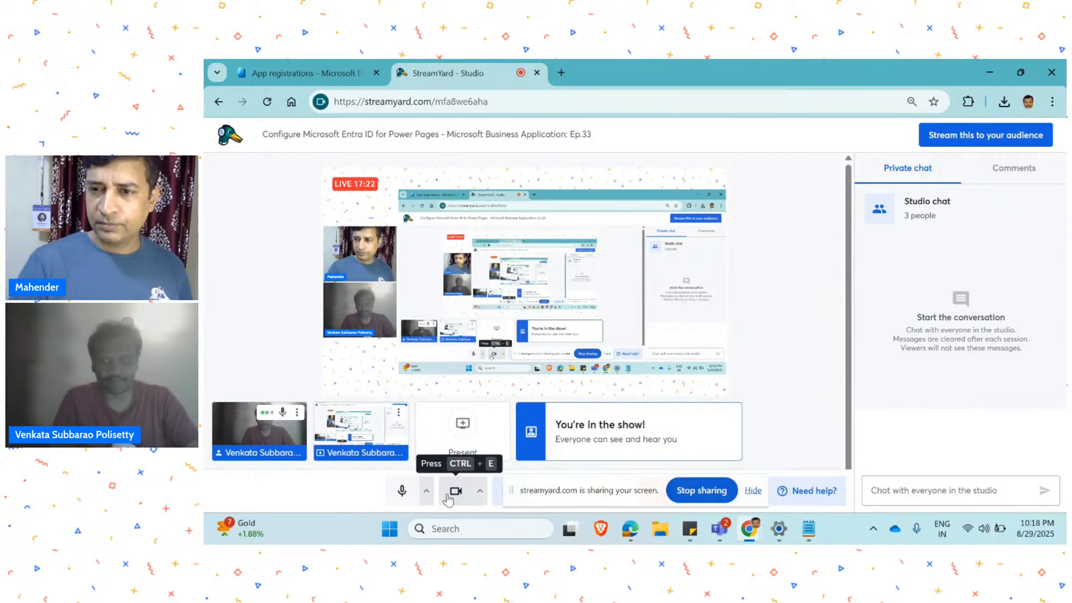
left_click(447, 497)
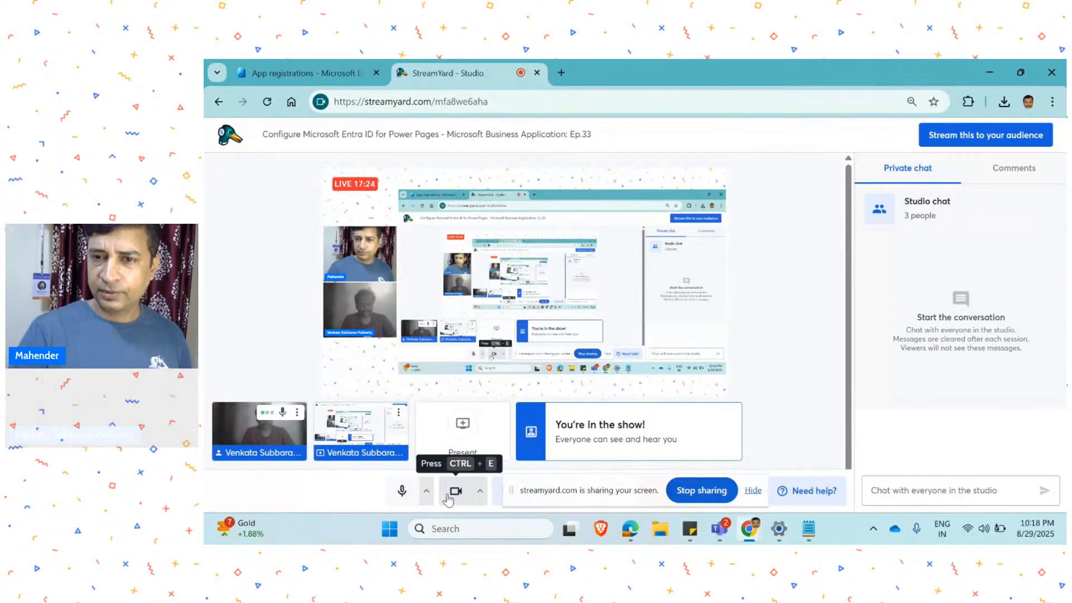
left_click_drag(569, 492, 911, 497)
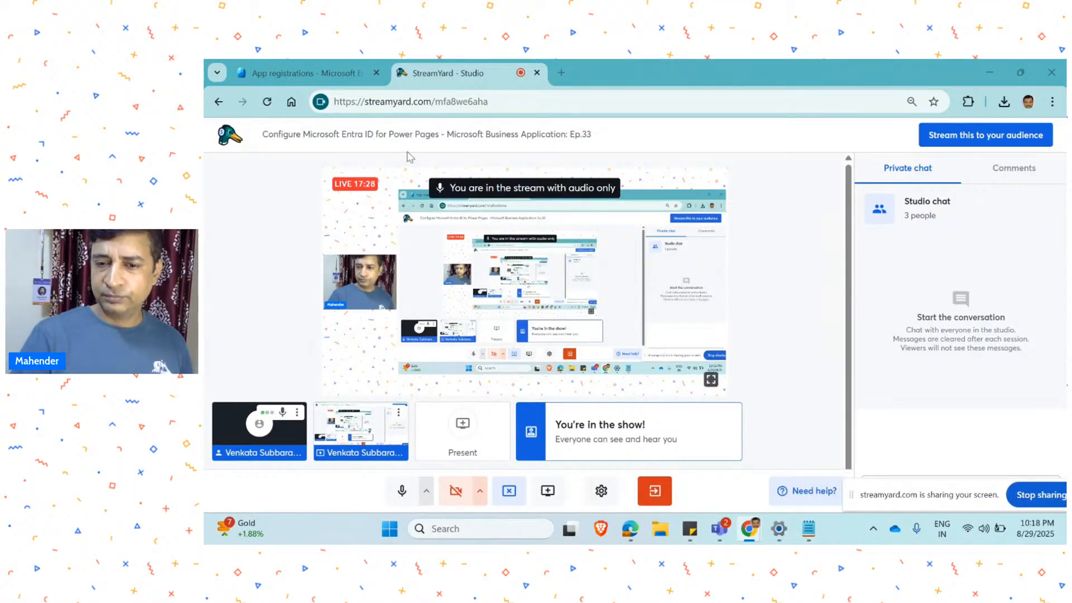
Switch to the Microsoft Entra admin center and open the Contoso dev tenant's overview page.
left_click(324, 73)
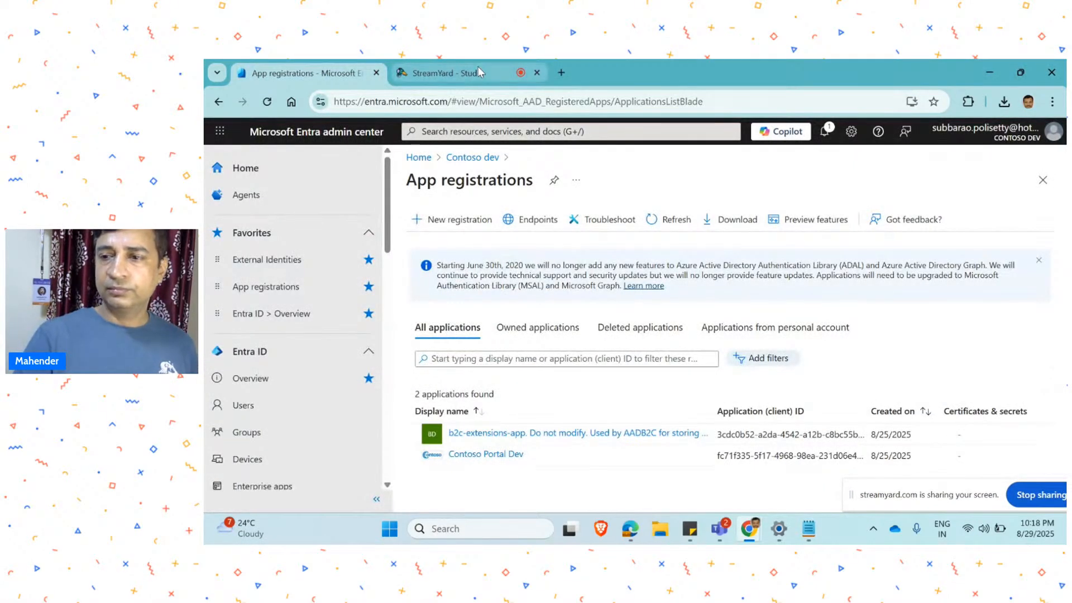
left_click(421, 71)
left_click(328, 67)
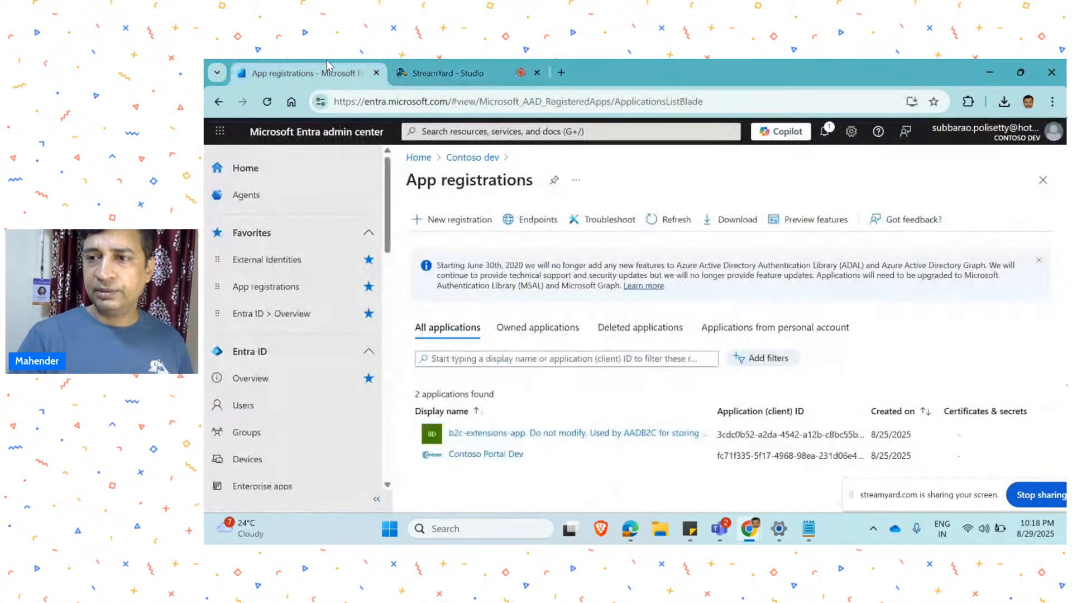
left_click(457, 159)
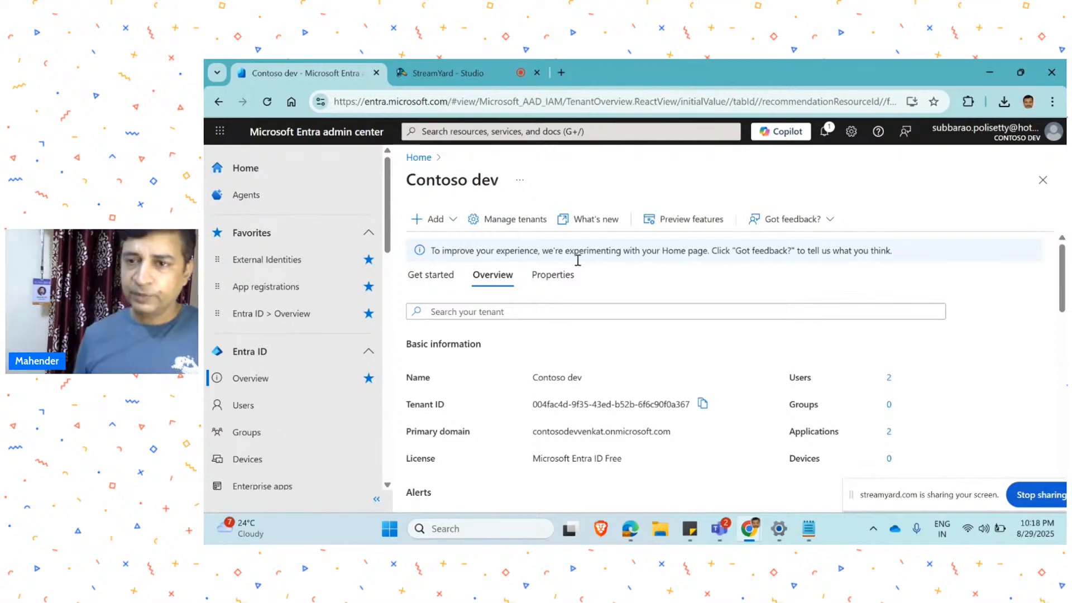
Switch to Edge to view the Power Pages identity providers and the portal's sign-in page, and return to the Entra admin center.
left_click(625, 532)
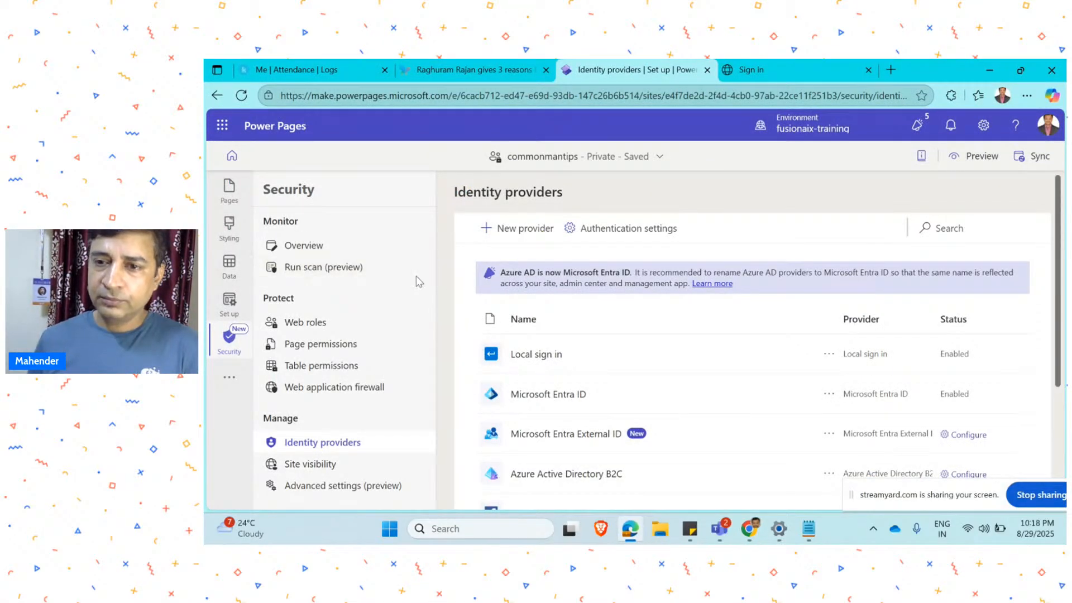
left_click(813, 72)
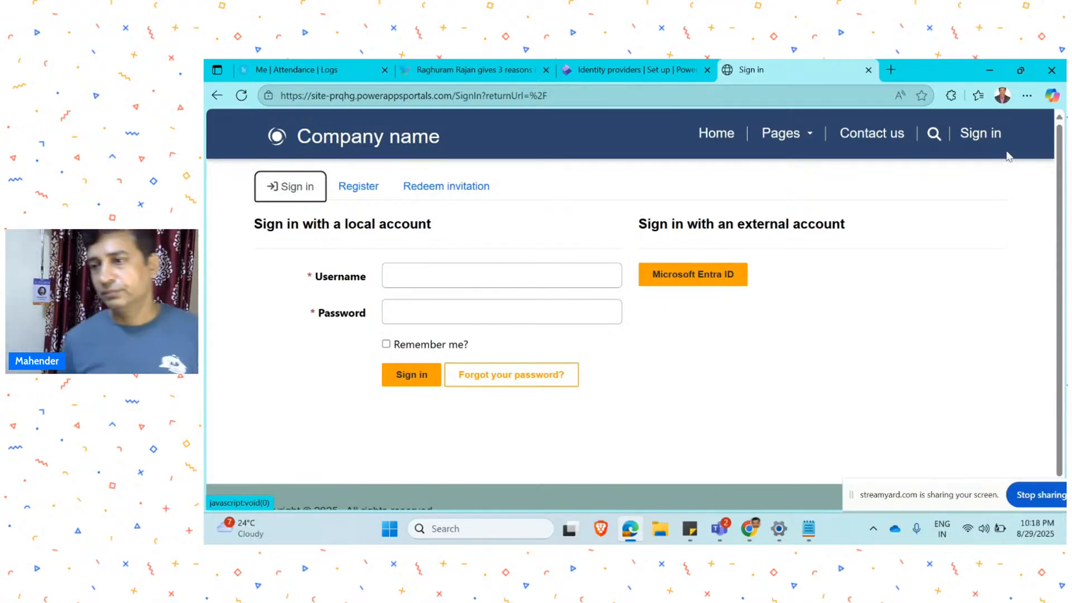
left_click(989, 70)
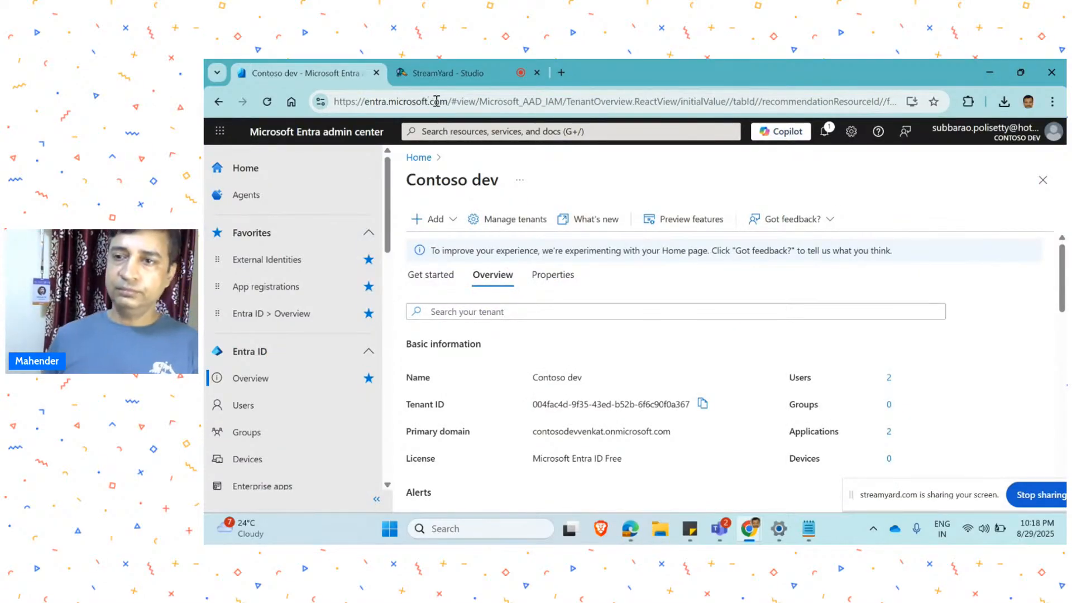
Examine the Entra admin center's base URL and the options for adding users, groups and applications to the Contoso dev tenant.
left_click_drag(451, 105, 302, 102)
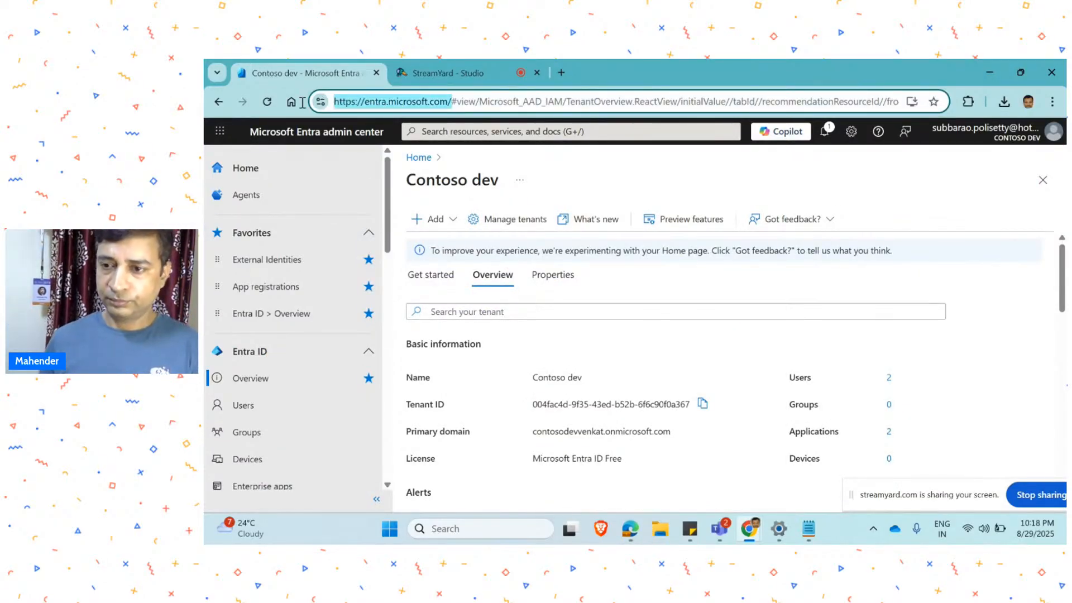
left_click(568, 199)
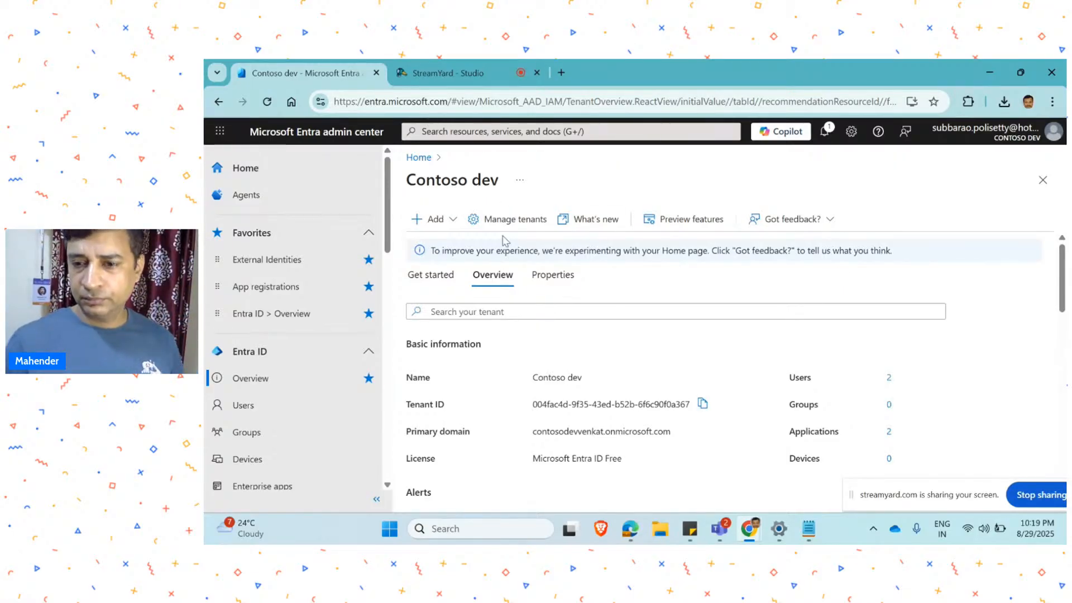
left_click(458, 221)
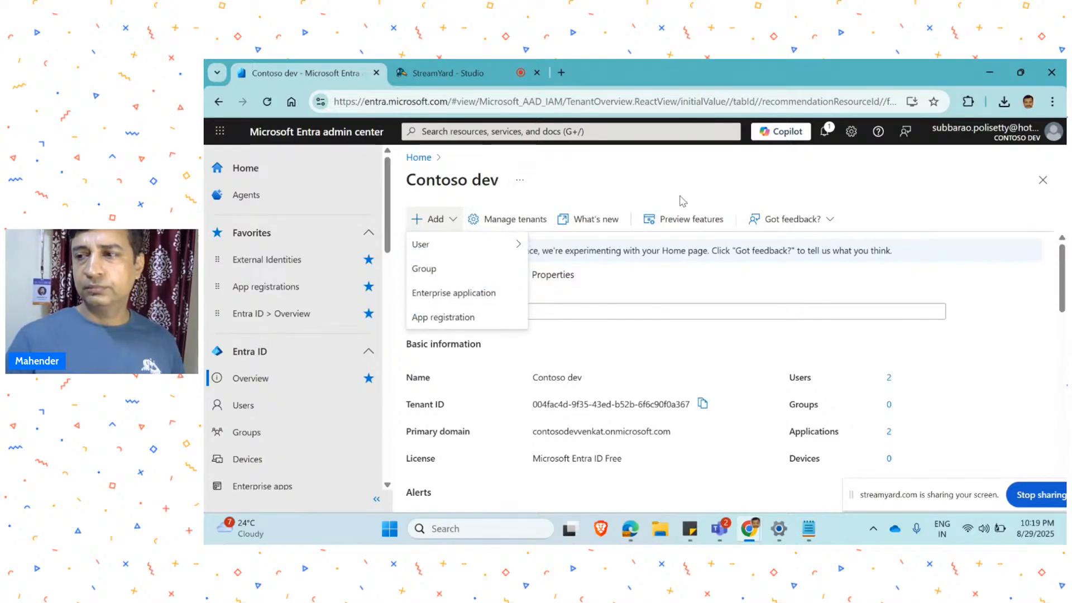
mouse_move(501, 244)
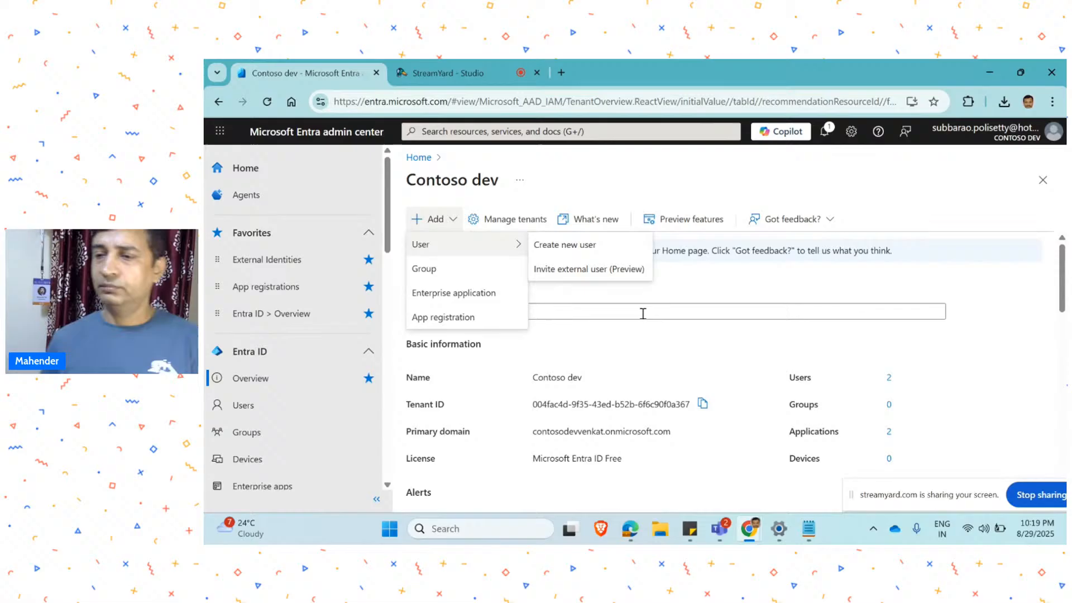
left_click(670, 359)
left_click(289, 313)
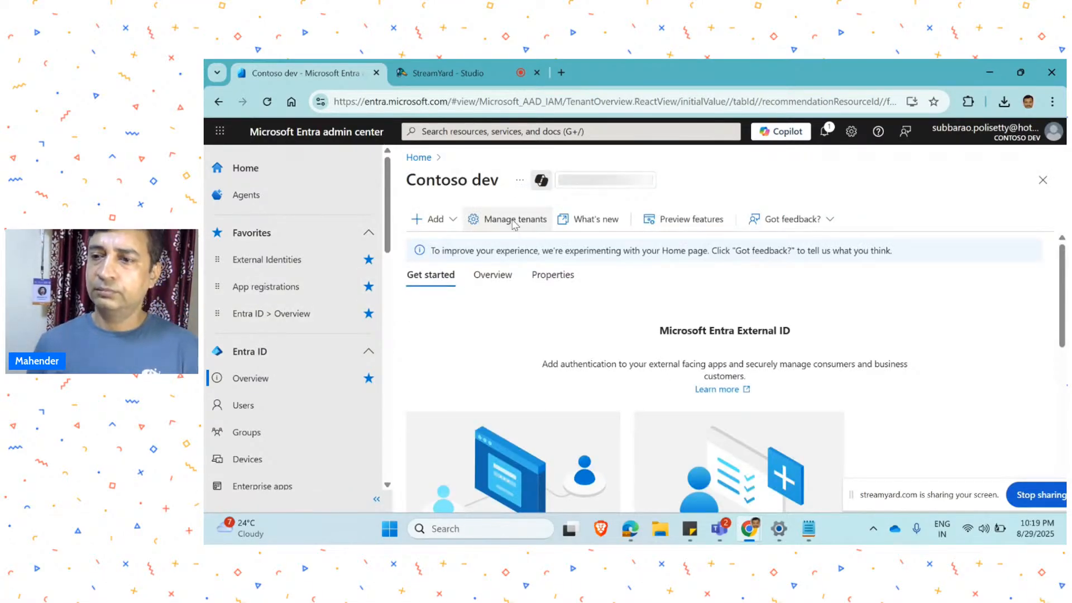
left_click(432, 219)
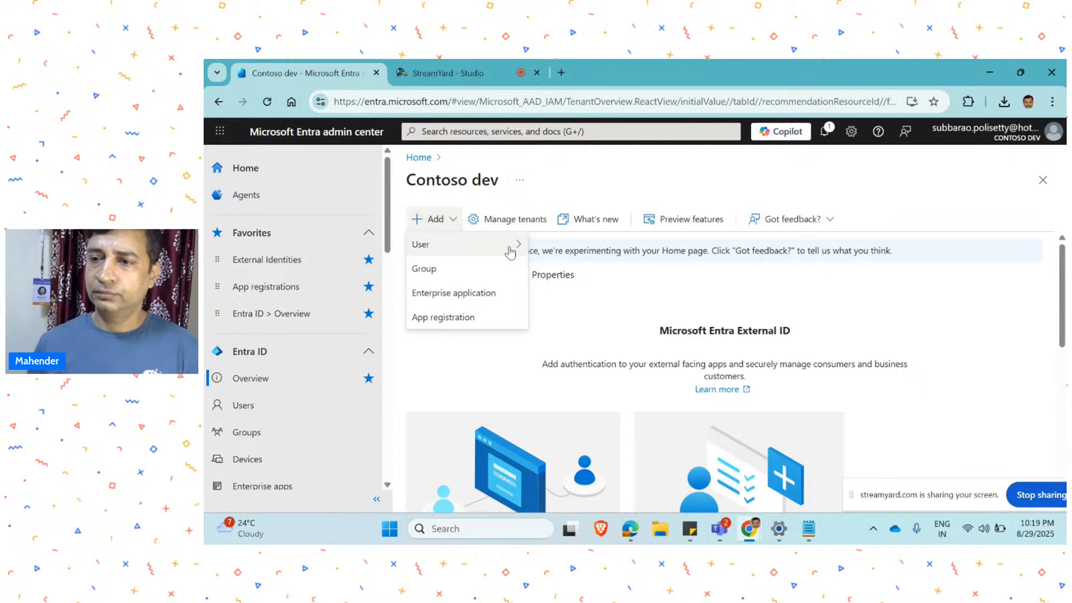
mouse_move(519, 250)
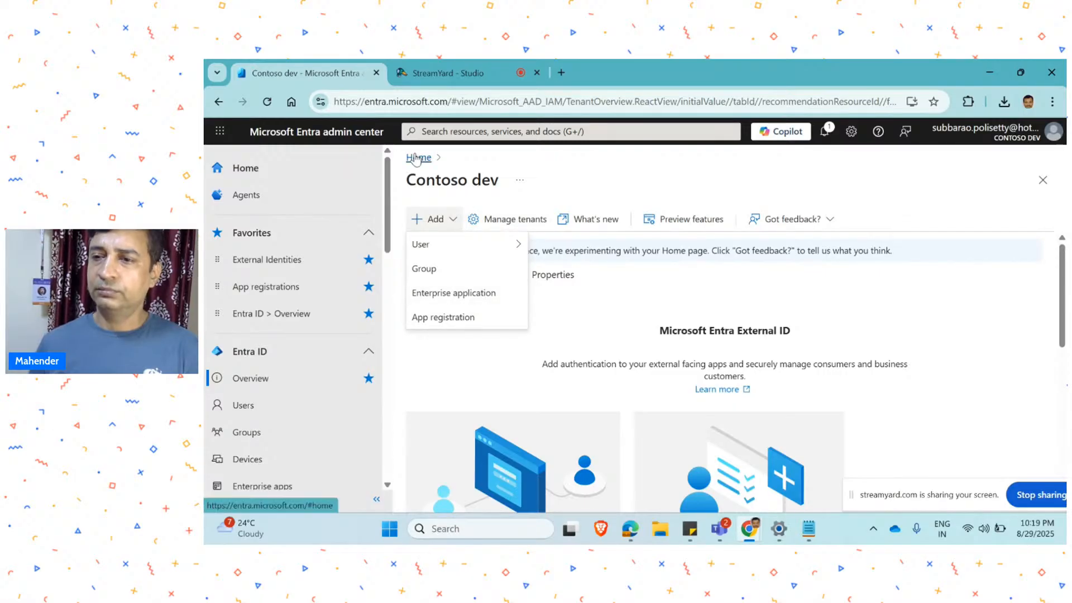
Open tenant management and start creating a new tenant with the External configuration.
left_click(499, 218)
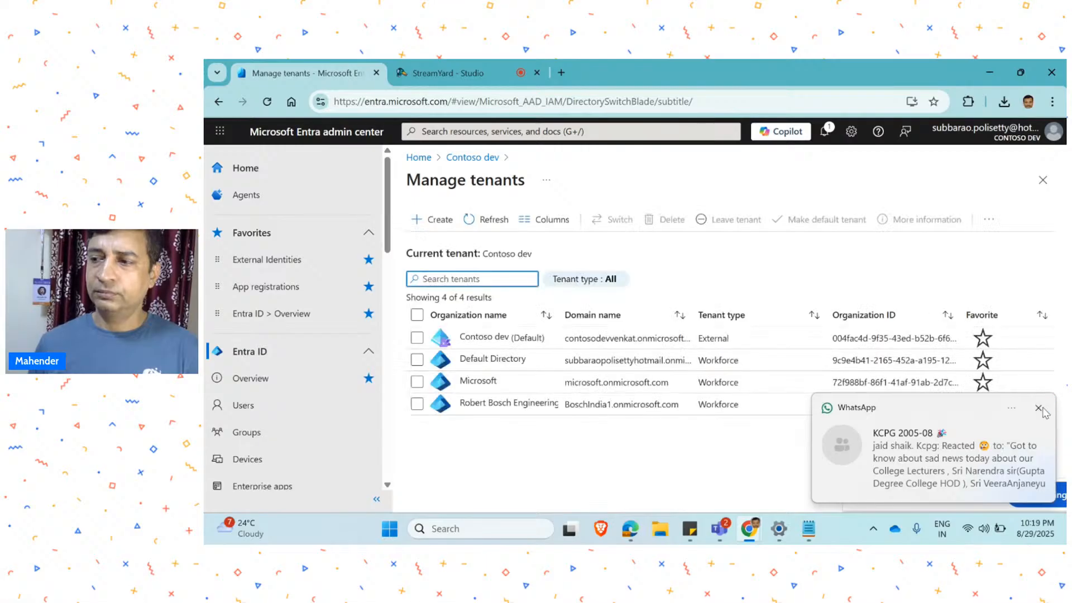
left_click(1039, 408)
left_click(433, 217)
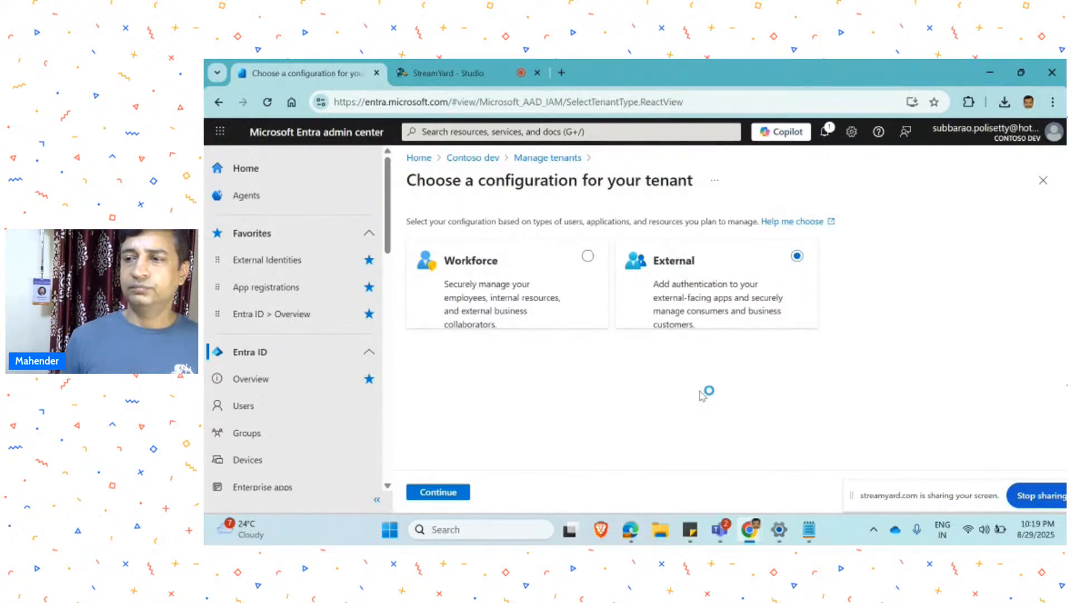
left_click(439, 491)
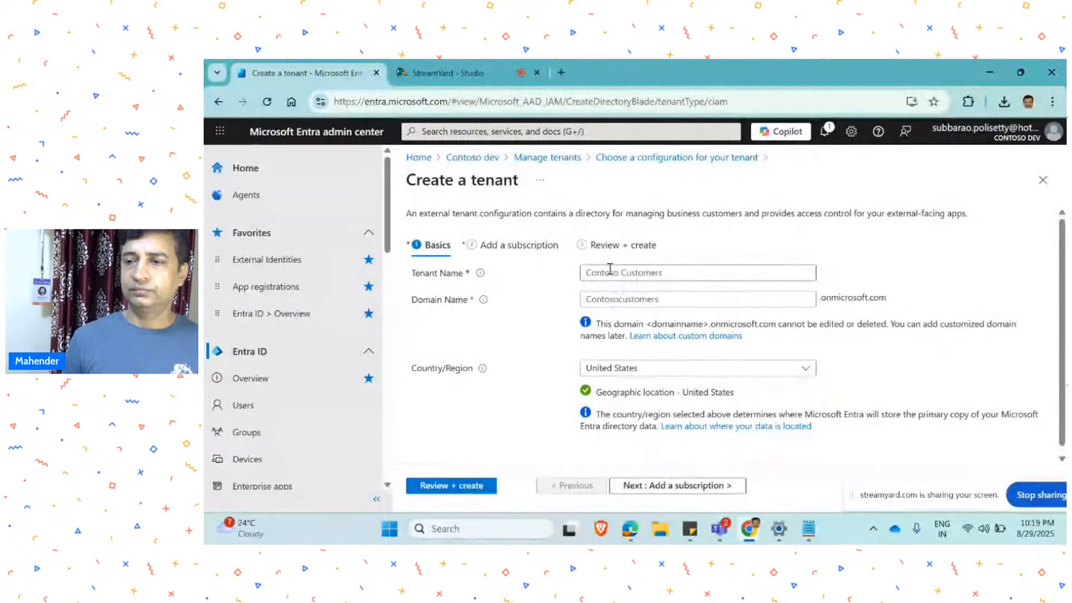
Enter contosotest as both the tenant name and the domain name of the new tenant.
left_click(610, 271)
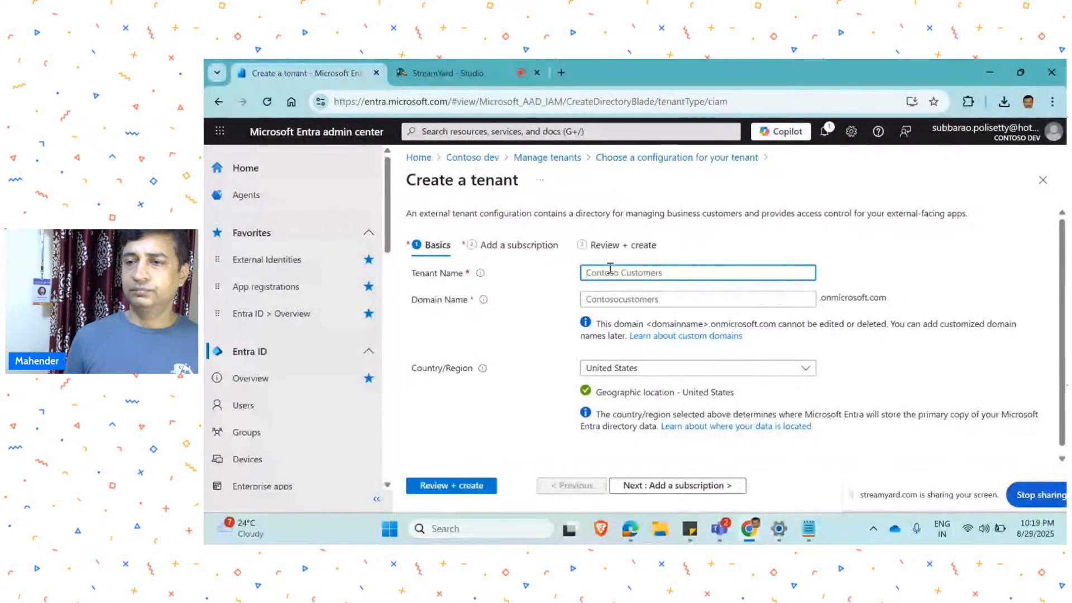
type("contosotest")
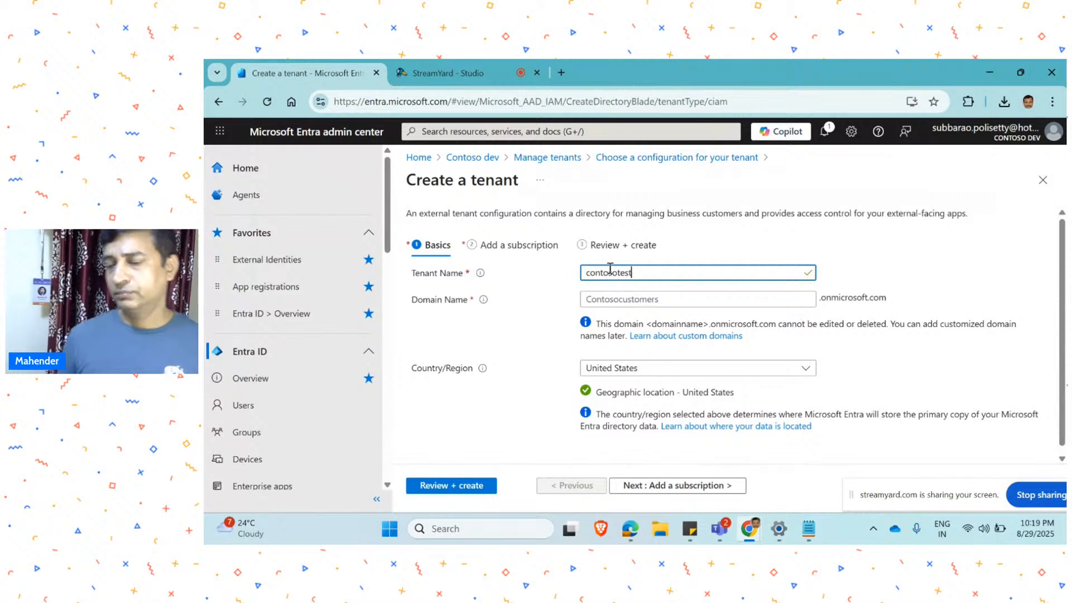
double_click(609, 272)
key("ctrl+c")
key("Tab")
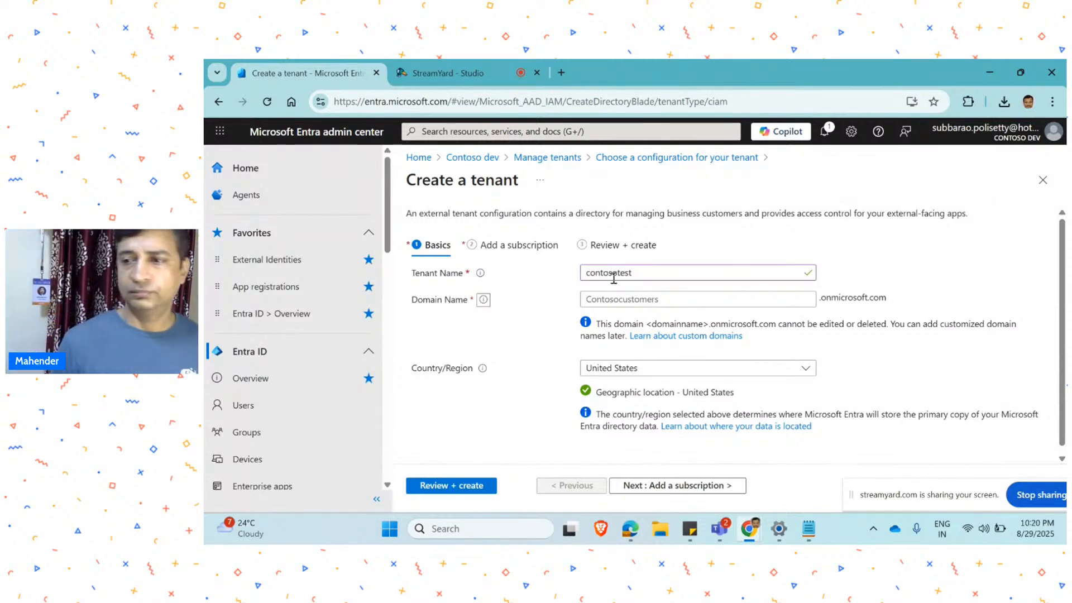
key("Tab")
key("ctrl+v")
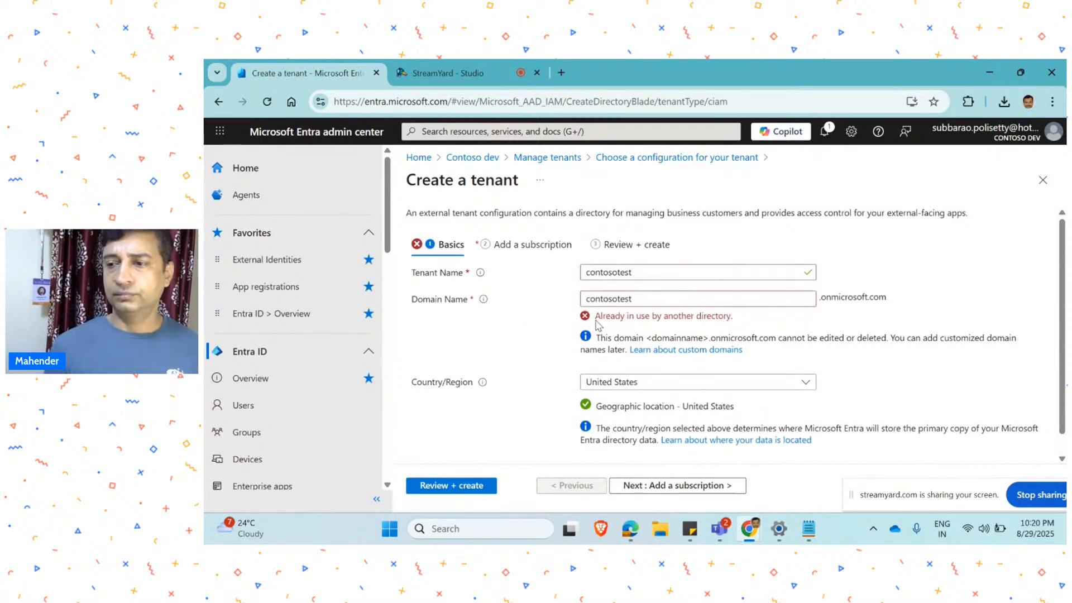
Change both the domain name and the tenant name to contosotestc.
scroll(614, 301, "down", 1)
left_click(647, 274)
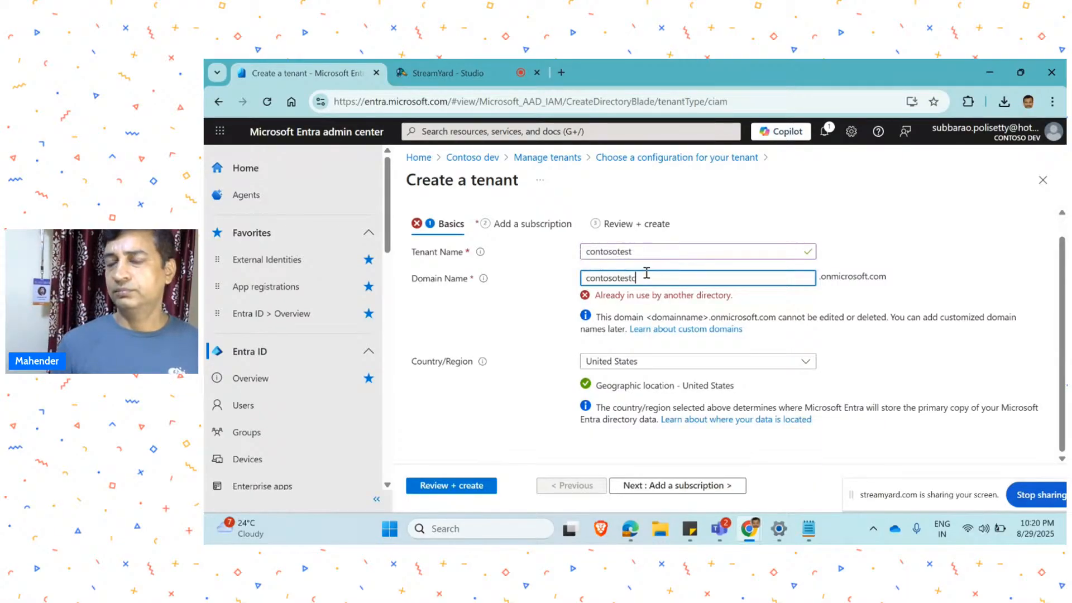
type("c")
key("Tab")
left_click(647, 268)
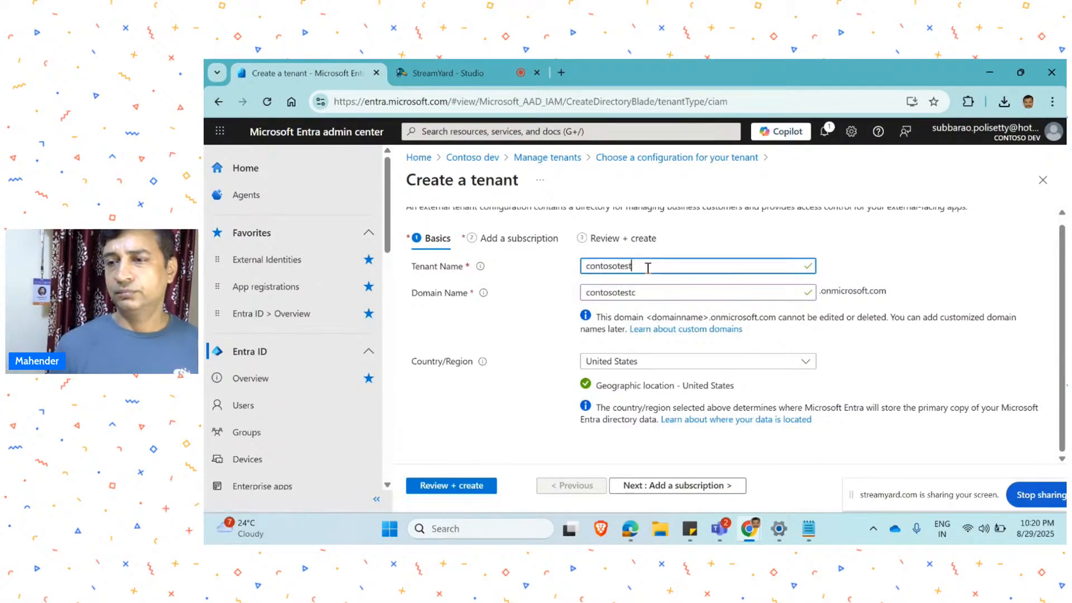
type("c")
left_click(522, 299)
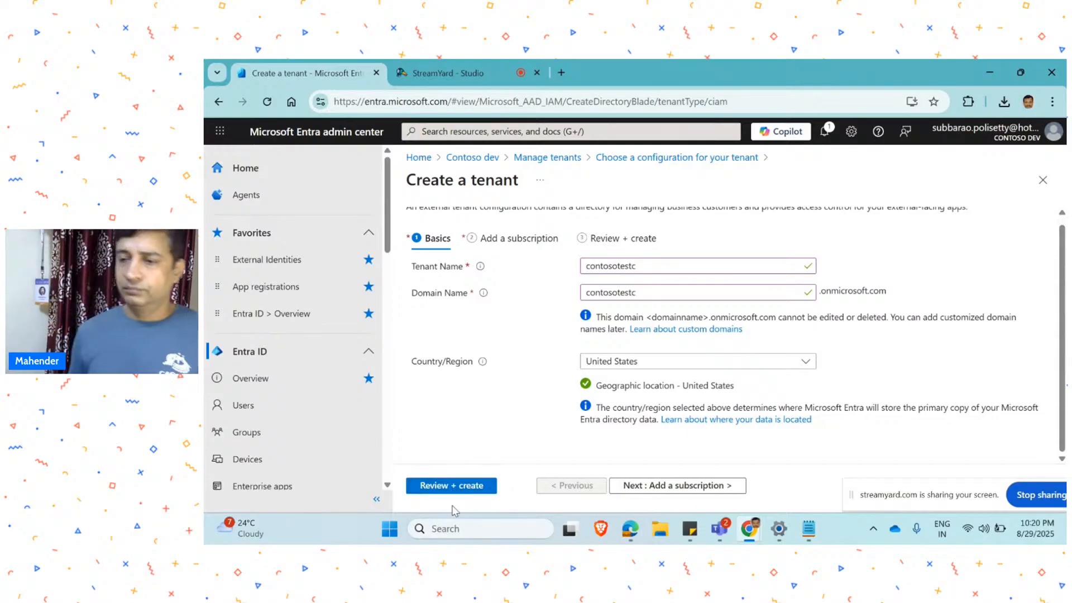
Proceed to the subscription stage of the tenant creation and check which Azure subscriptions are available.
left_click(634, 485)
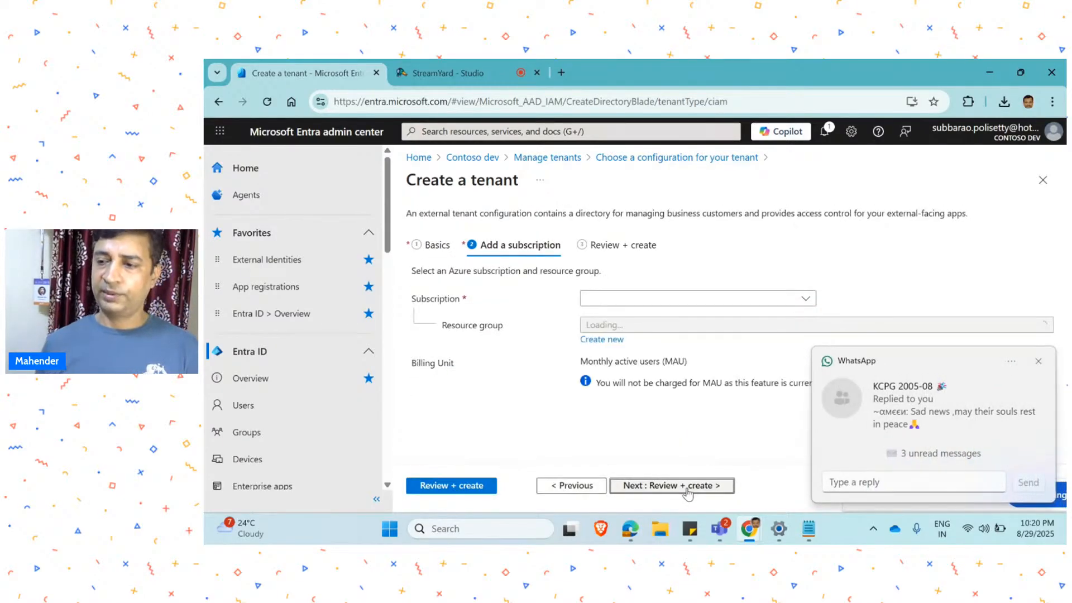
left_click(1038, 361)
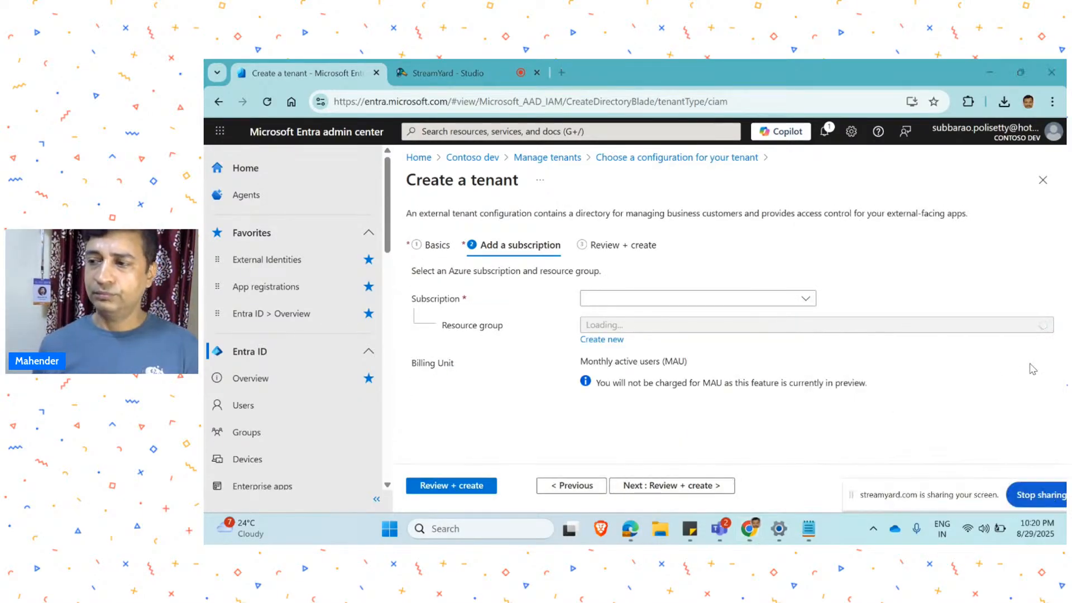
left_click(803, 301)
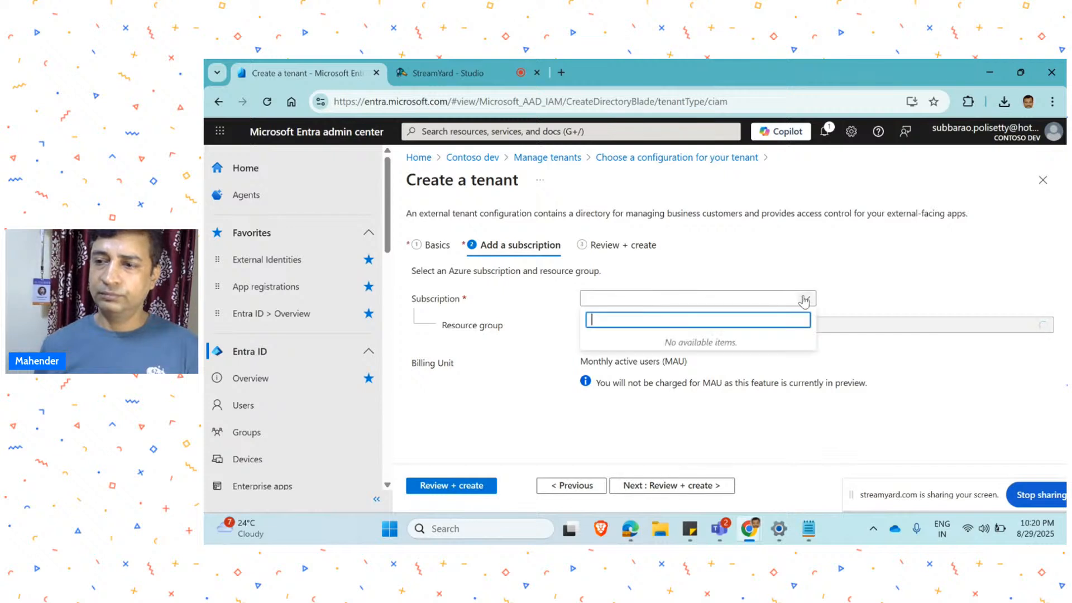
left_click(534, 310)
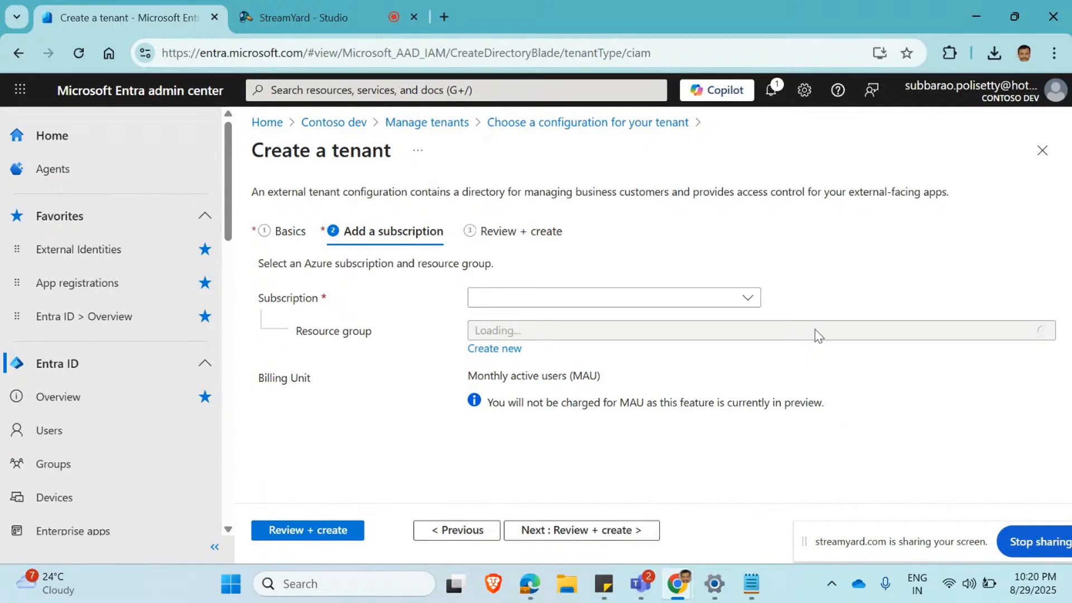
Try to review the new tenant's configuration, and recheck the Azure subscriptions offered for it.
left_click(326, 529)
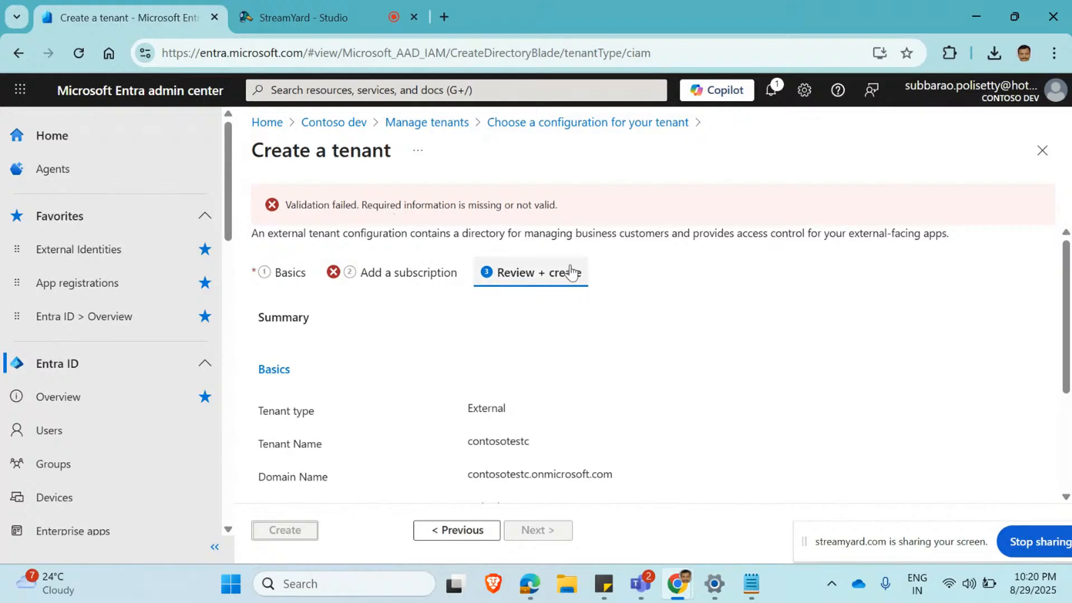
left_click(397, 273)
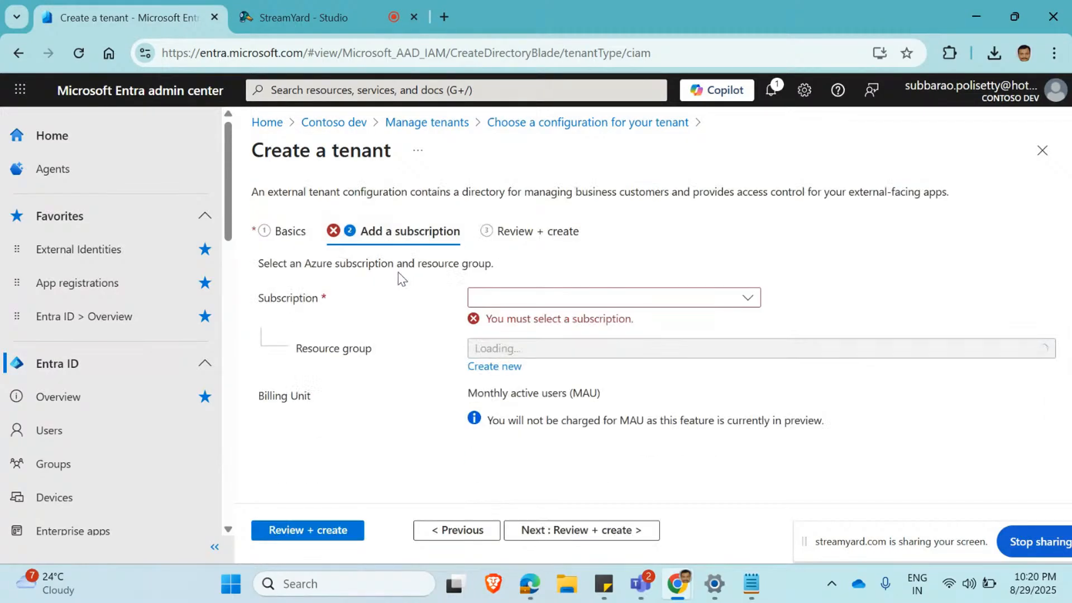
left_click(745, 302)
left_click(745, 302)
left_click(749, 298)
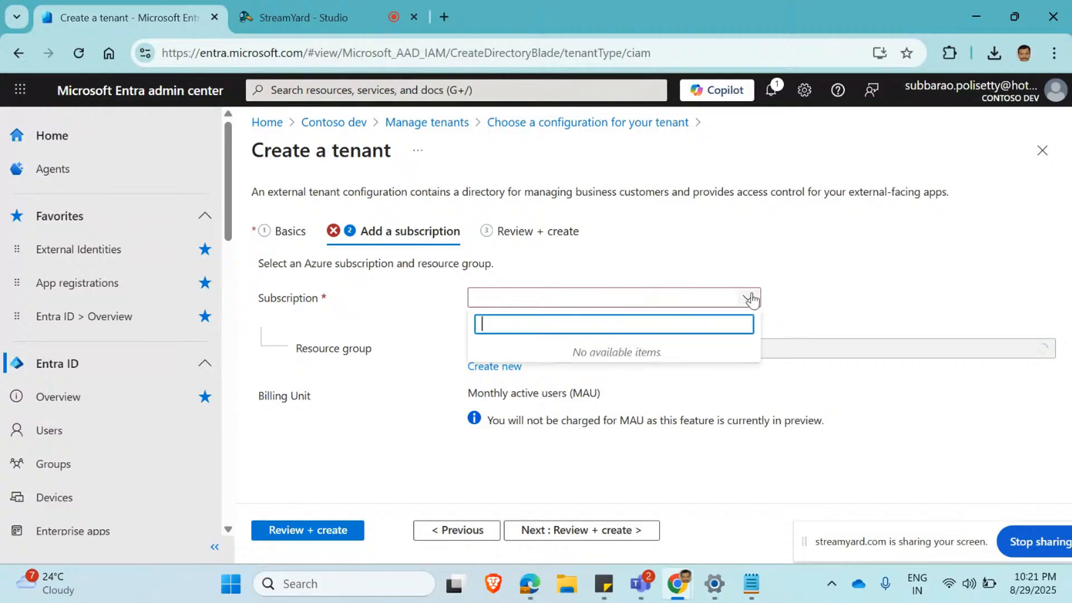
left_click(811, 256)
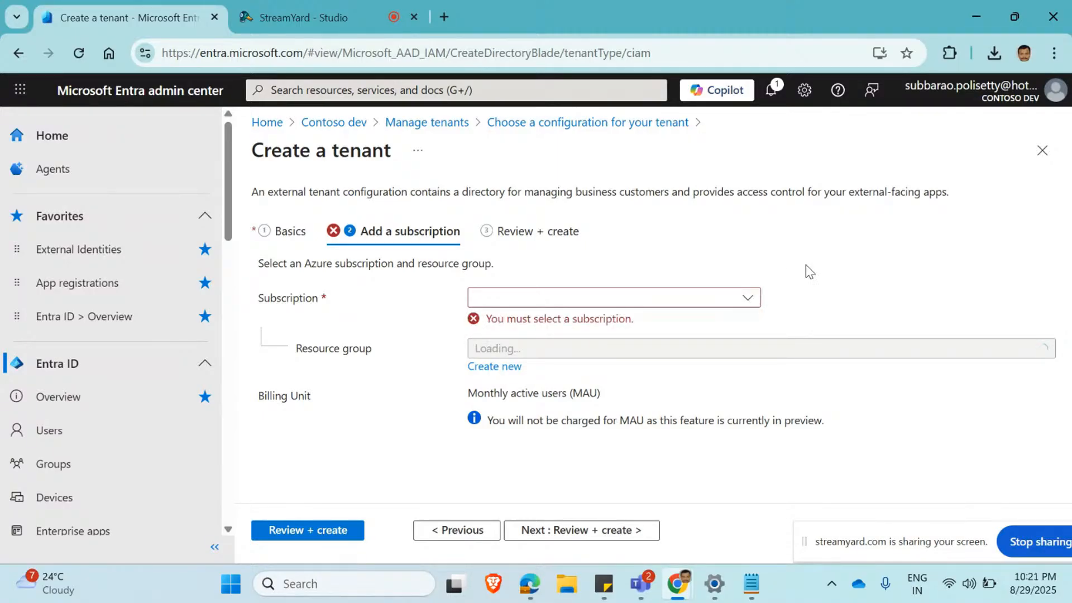
Recheck the Azure subscriptions offered for the new tenant, and reload the tenant creation page.
left_click(747, 299)
left_click(794, 272)
left_click(84, 57)
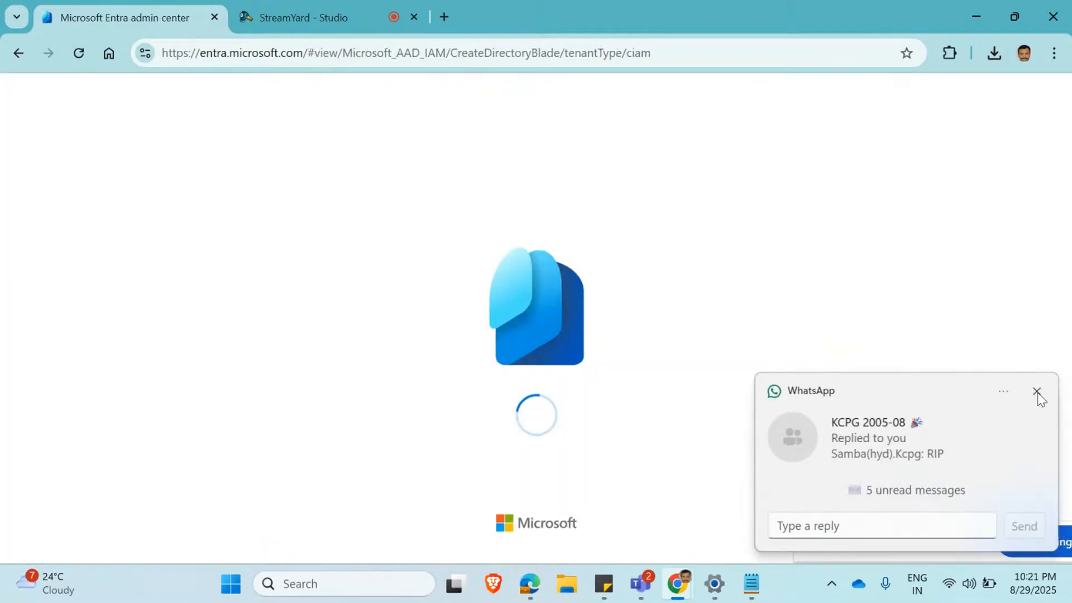
left_click(1037, 390)
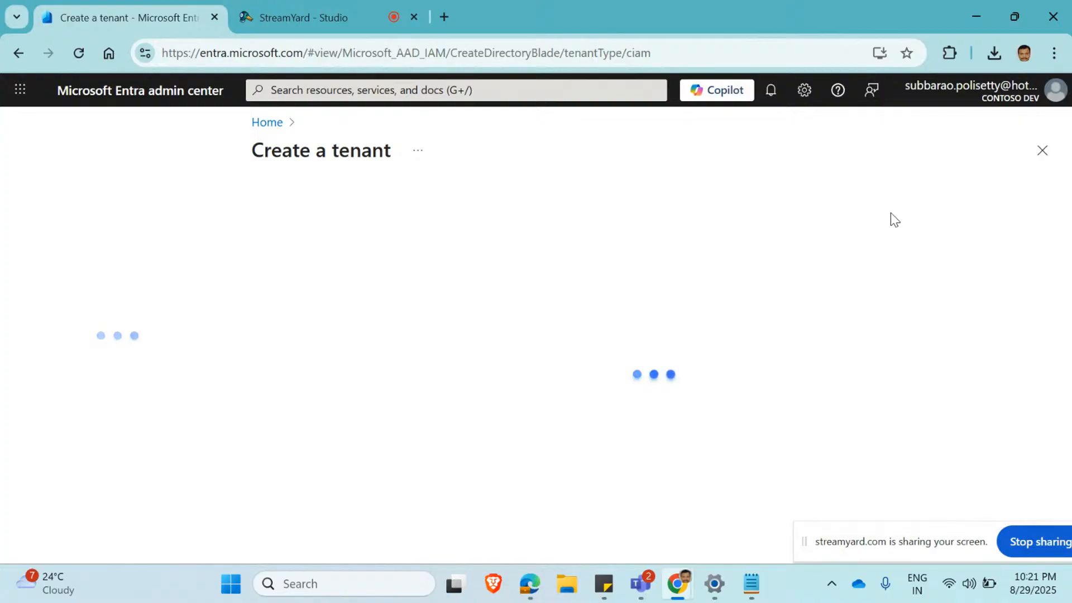
Restart the tenant creation from the Entra ID overview's tenant management, choosing the External configuration.
left_click(265, 123)
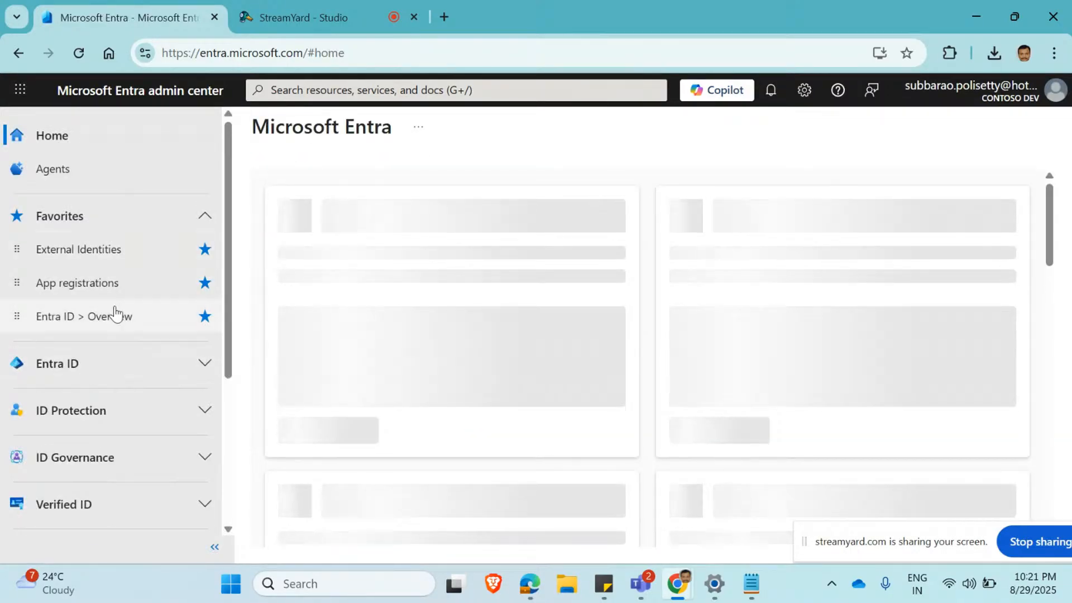
left_click(115, 315)
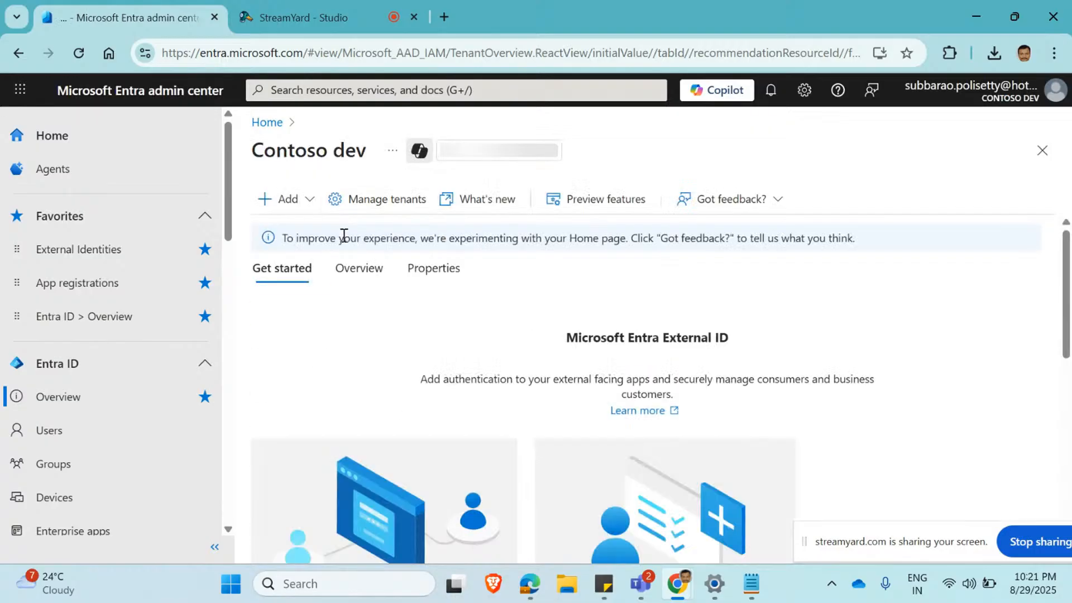
left_click(360, 199)
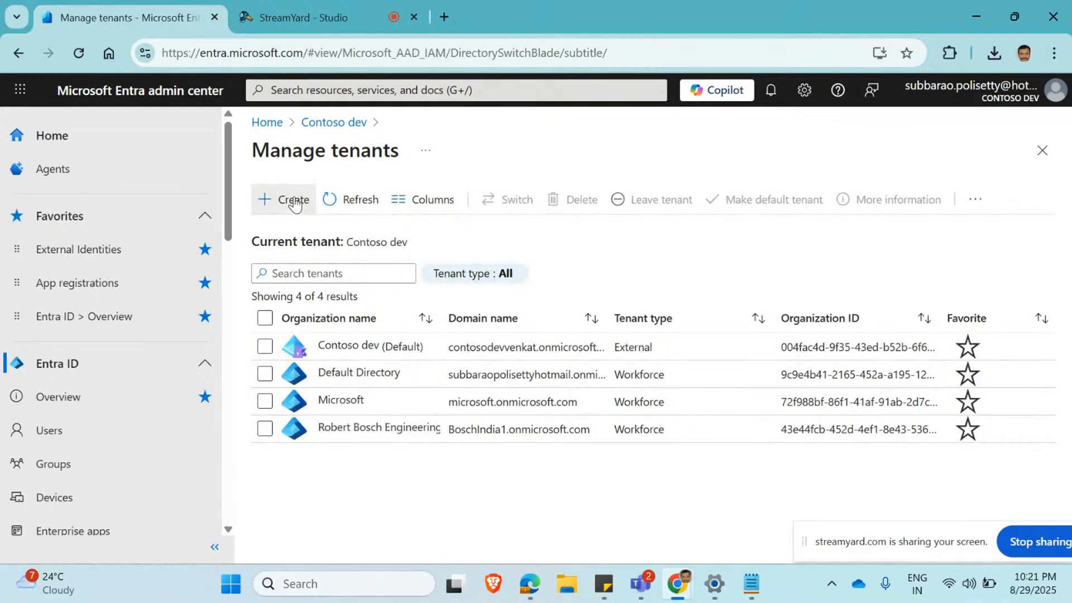
left_click(295, 200)
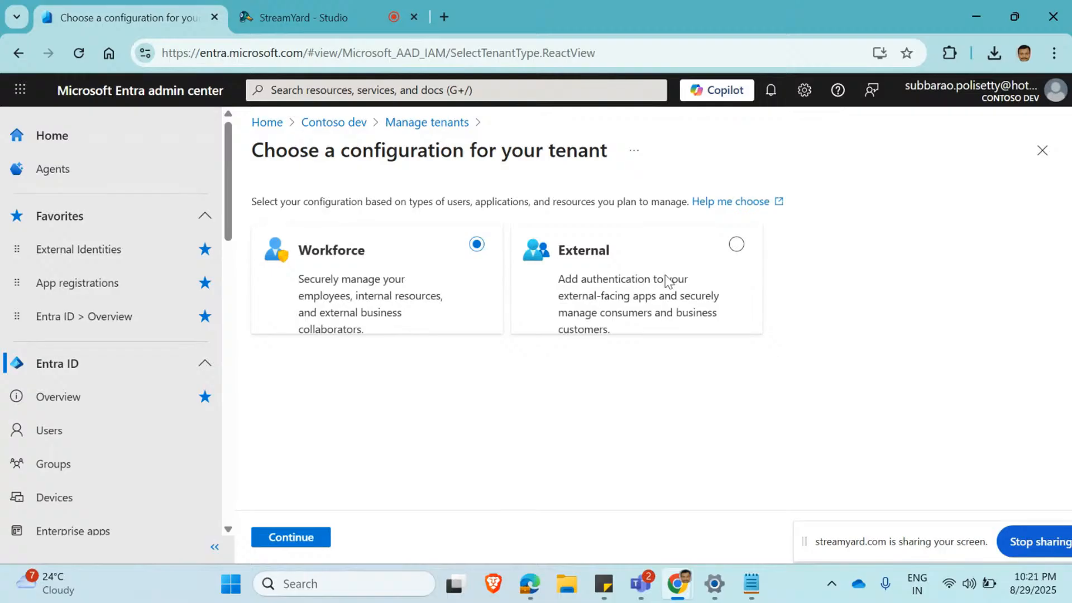
left_click(735, 251)
left_click(287, 536)
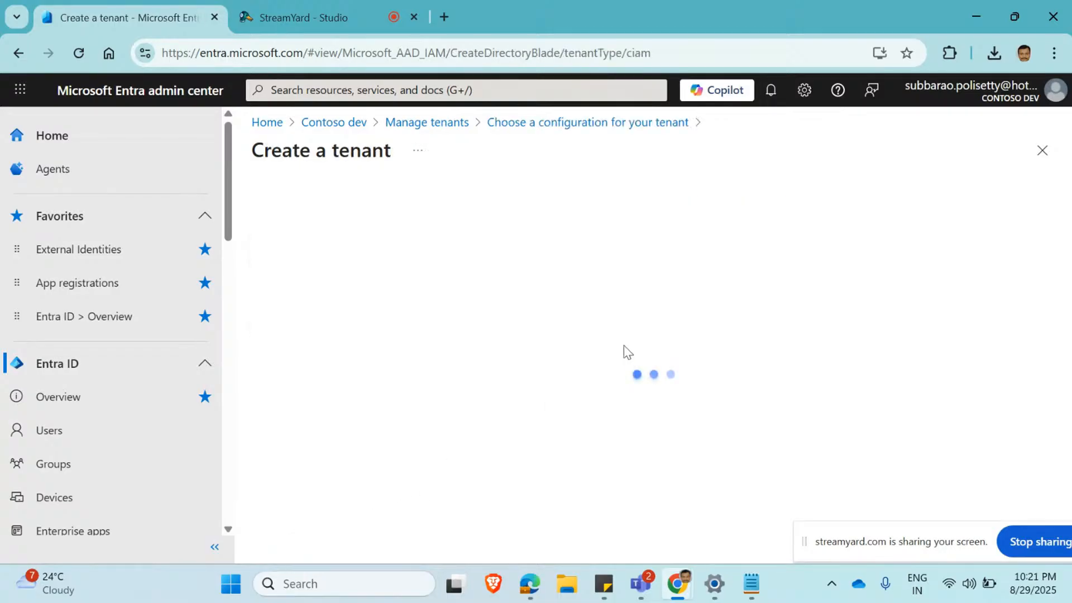
Enter contosotest as the tenant name and contosotestc as the domain name, keeping United States as the country.
left_click(584, 263)
type("contosotest")
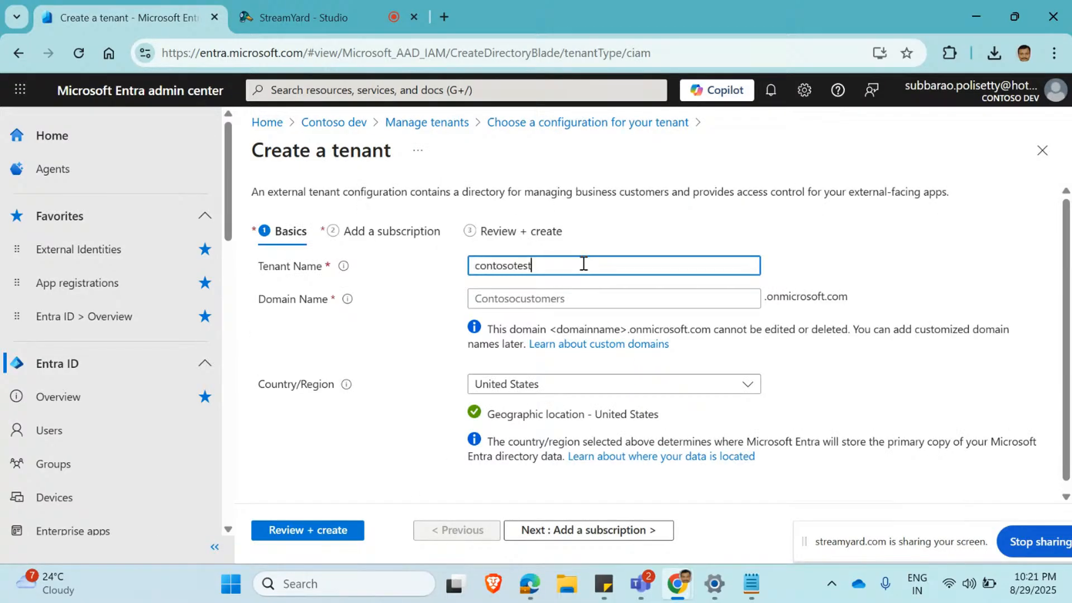
left_click(559, 300)
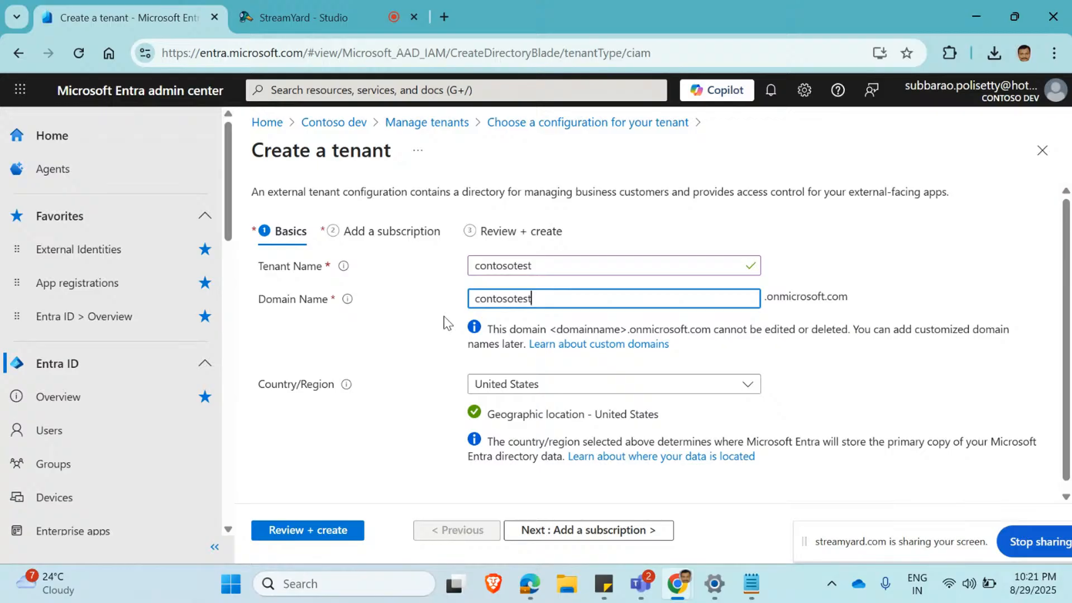
type("c")
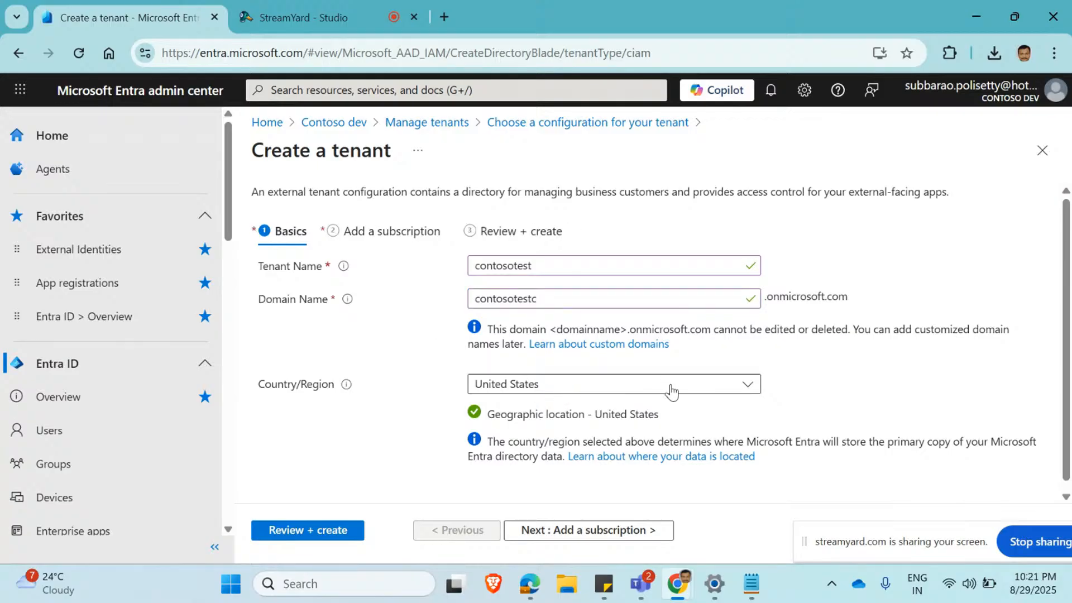
left_click(670, 391)
left_click(673, 390)
scroll(878, 384, "down", 1)
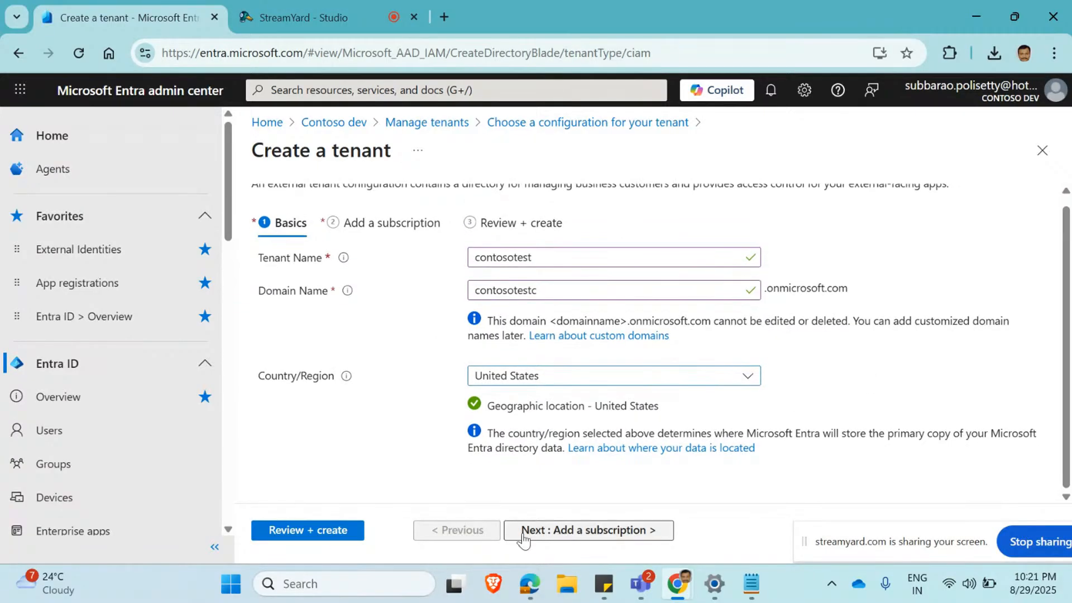
Advance to the subscription stage, check the available Azure subscriptions, and highlight the note about MAU charges.
left_click(539, 530)
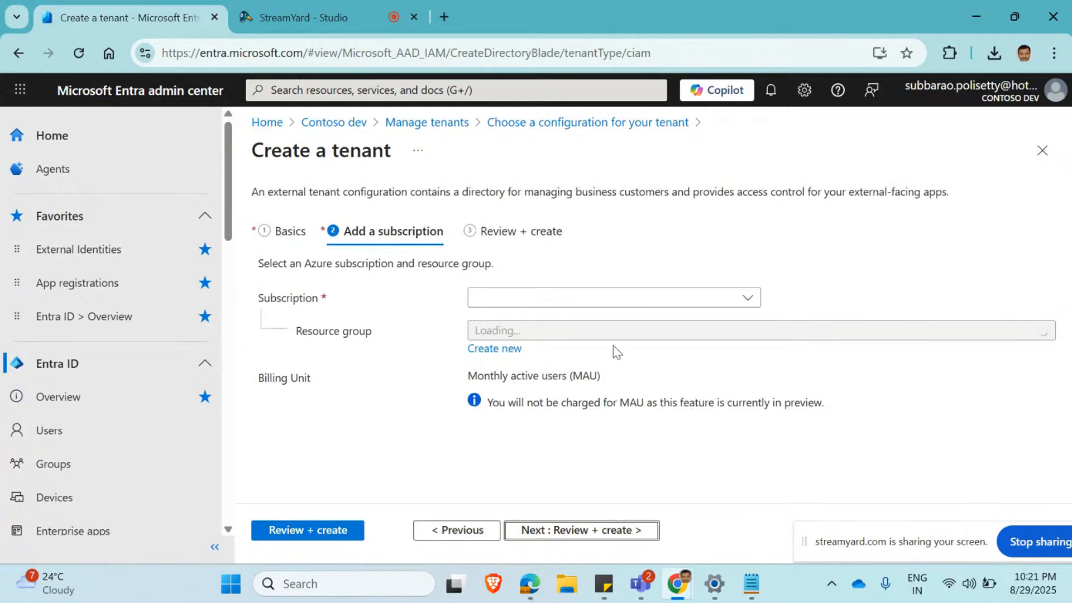
left_click(745, 298)
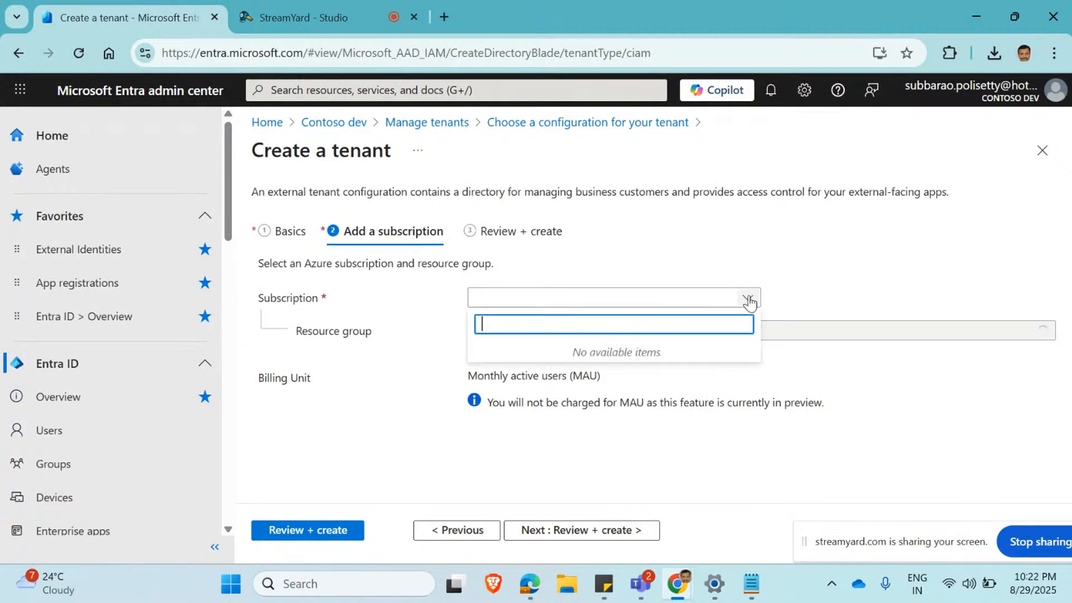
left_click(780, 267)
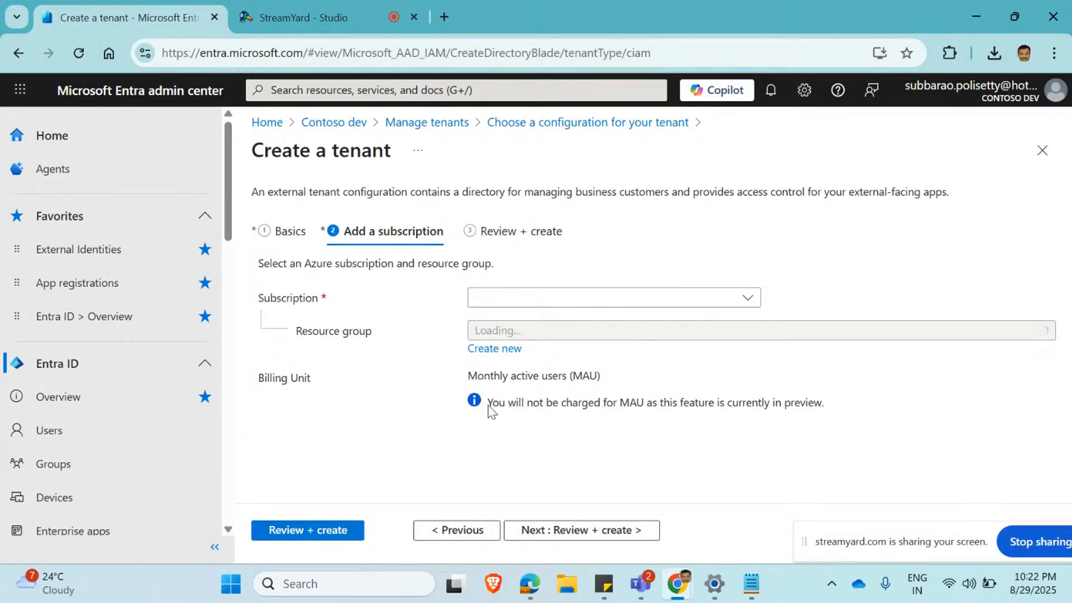
left_click_drag(488, 403, 817, 406)
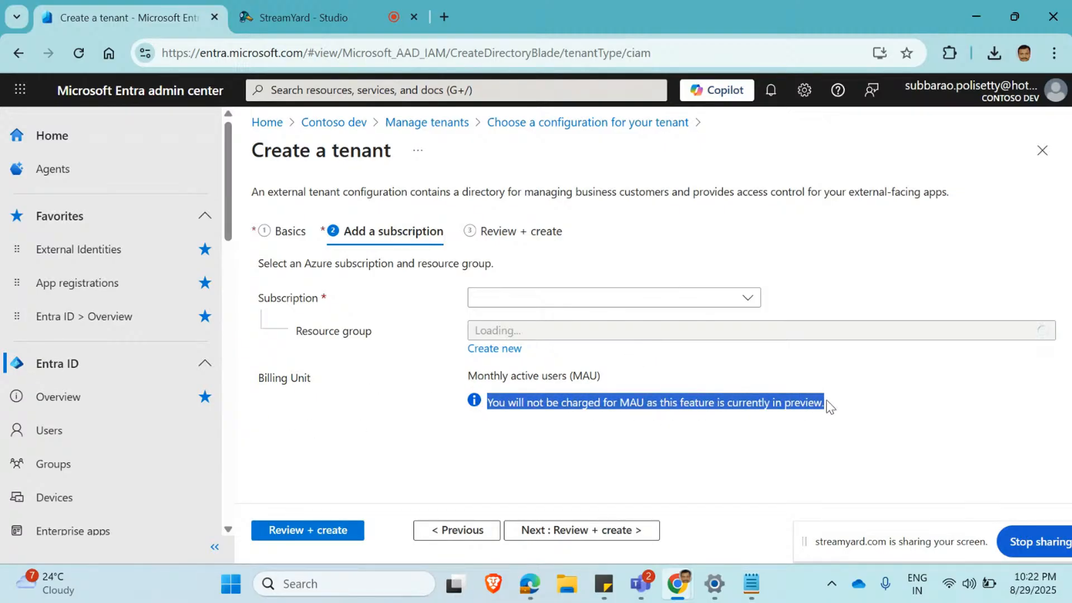
left_click(812, 421)
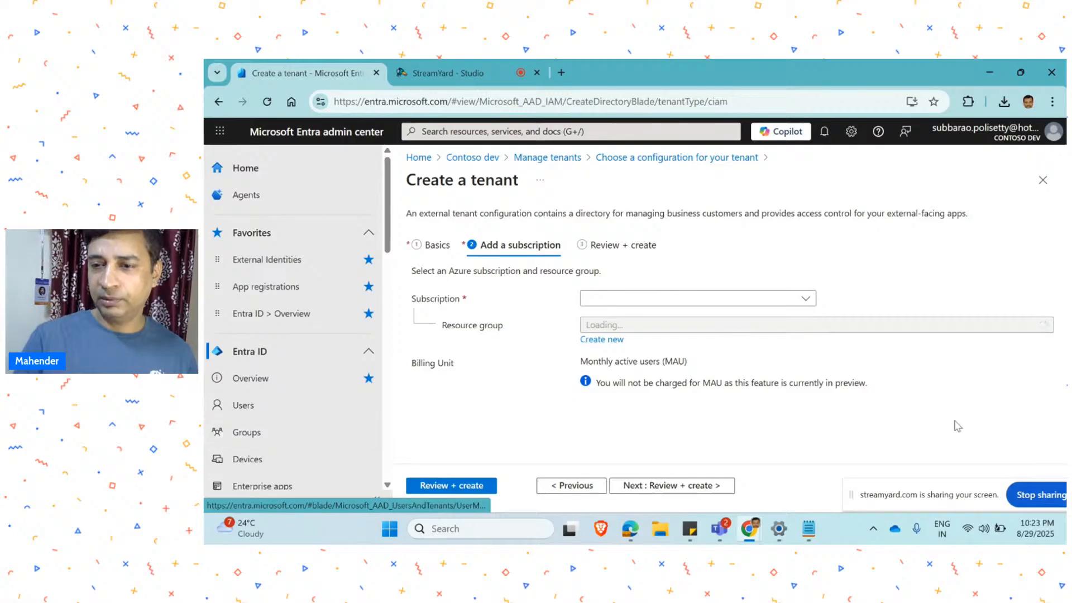
Switch to Microsoft Edge and look through the identity providers list of the Power Pages site.
mouse_move(750, 528)
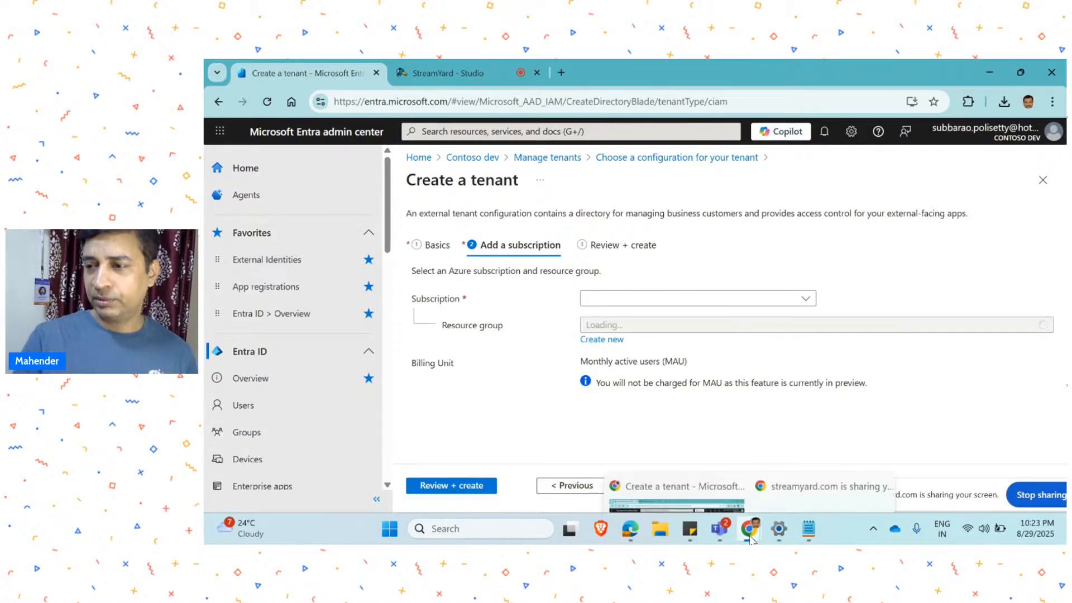
left_click(631, 530)
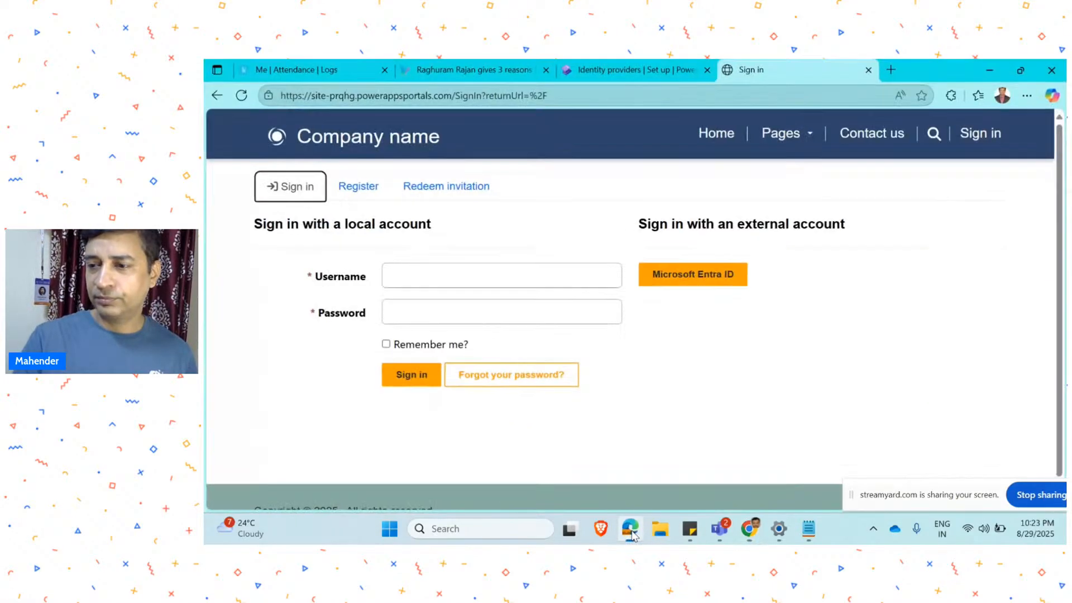
left_click(629, 70)
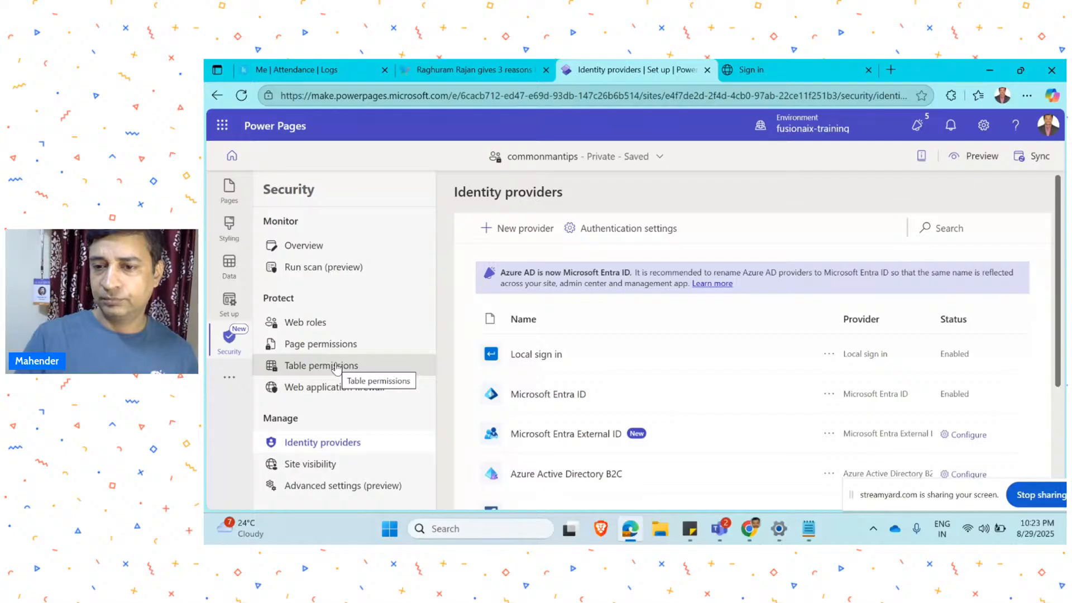
scroll(813, 378, "down", 1)
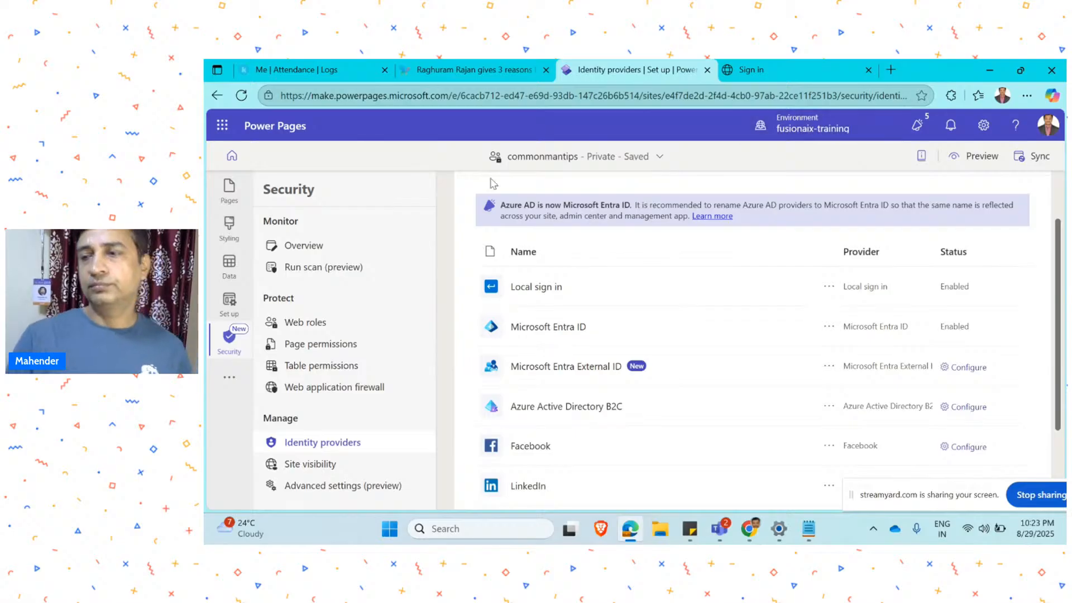
Return to the Power Pages home and open the active site commonmantips for editing.
left_click(231, 157)
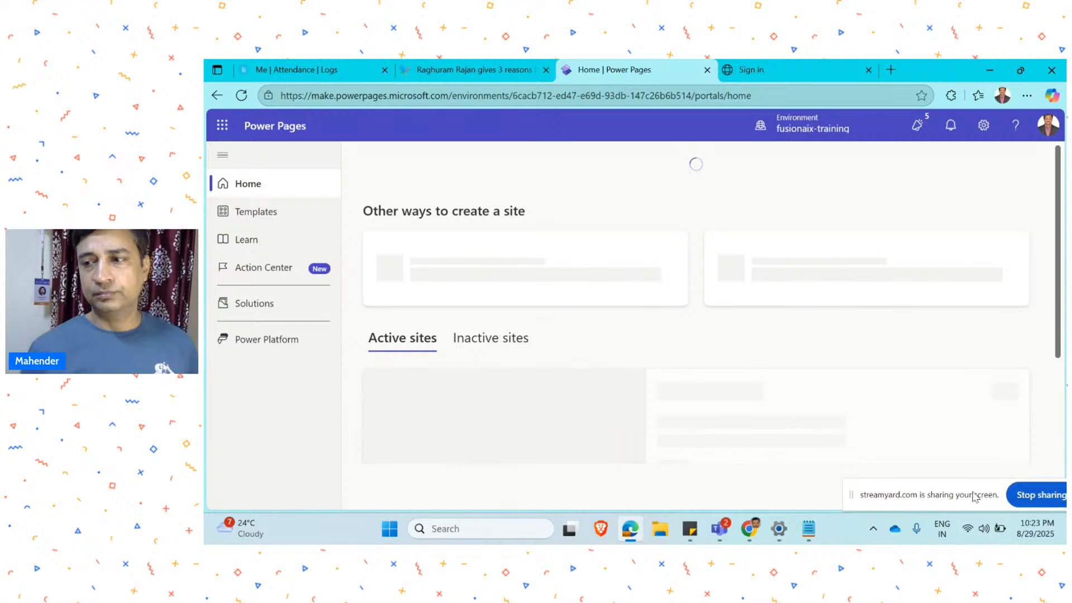
left_click_drag(973, 492, 992, 544)
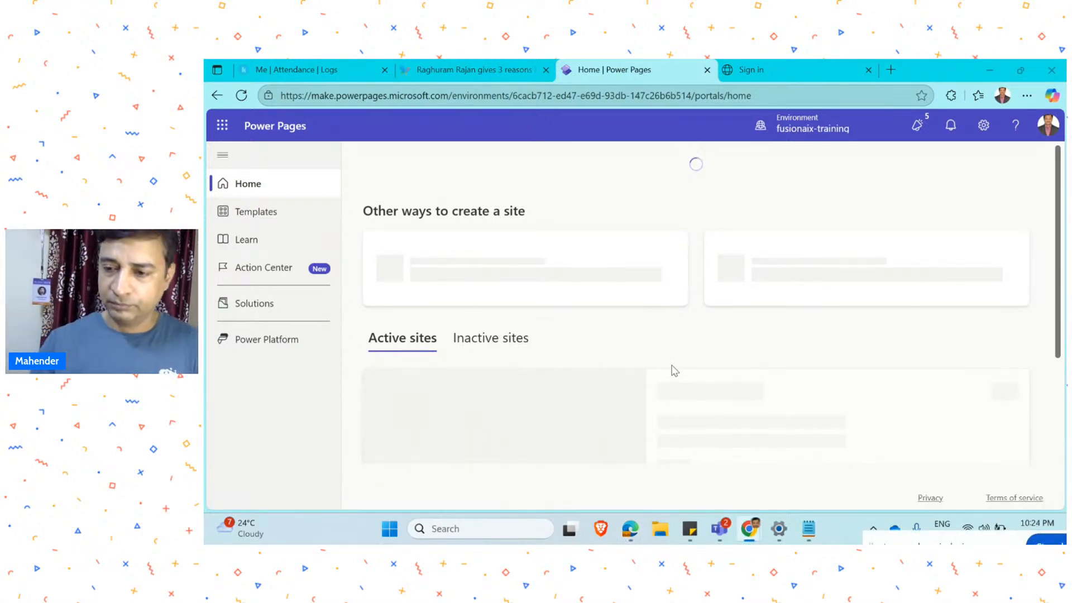
scroll(674, 370, "down", 3)
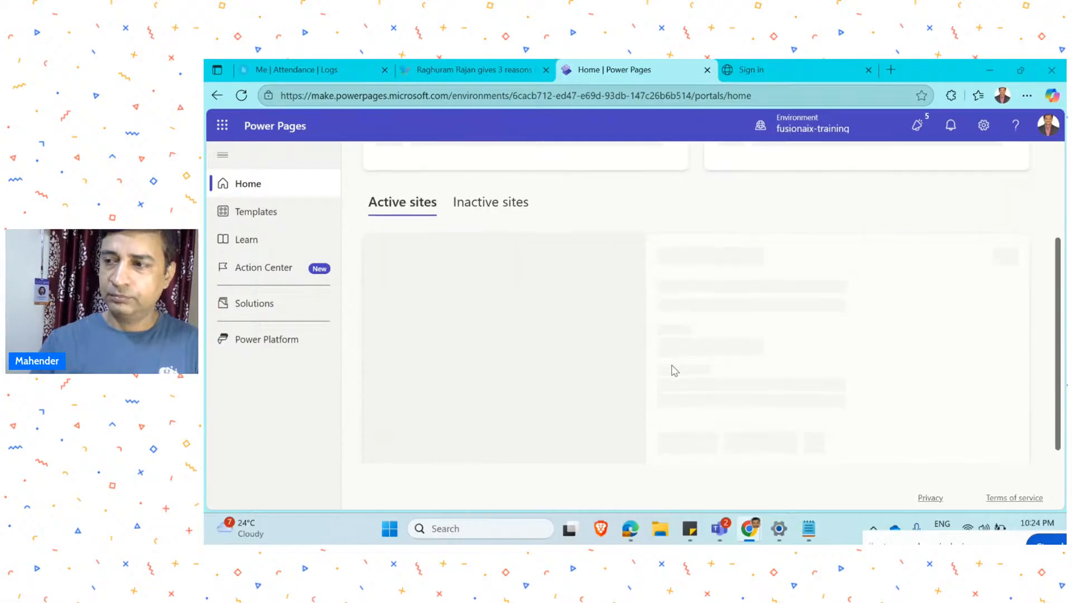
scroll(674, 371, "up", 3)
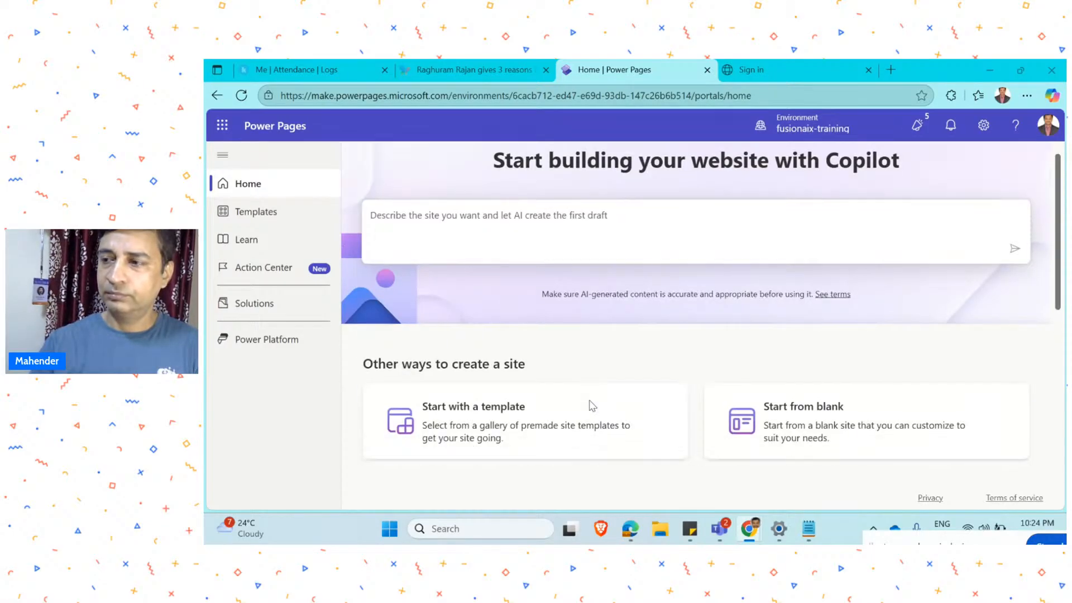
scroll(590, 404, "down", 6)
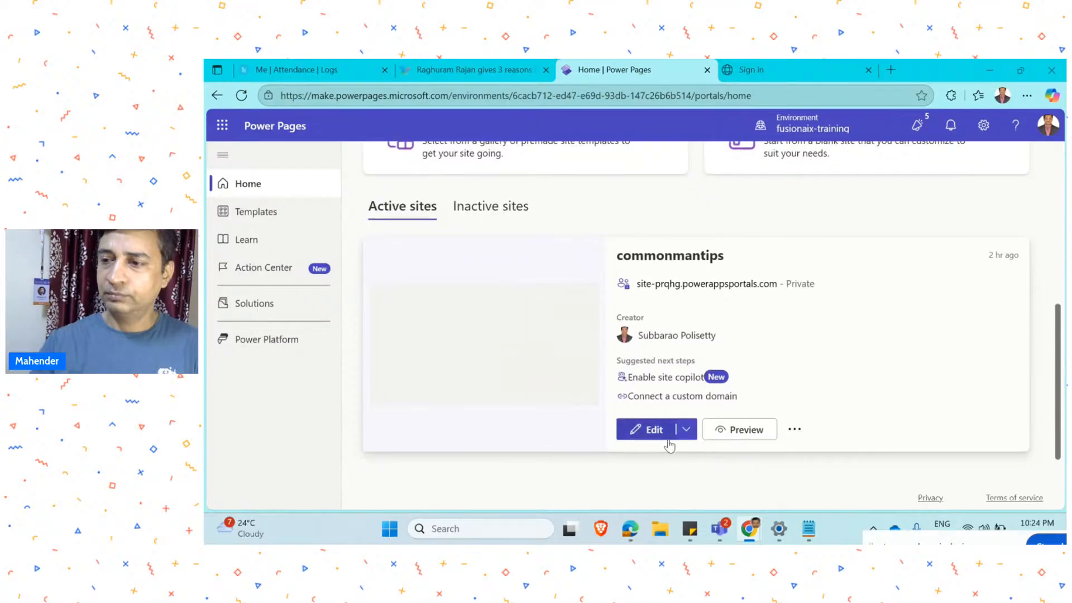
left_click(651, 444)
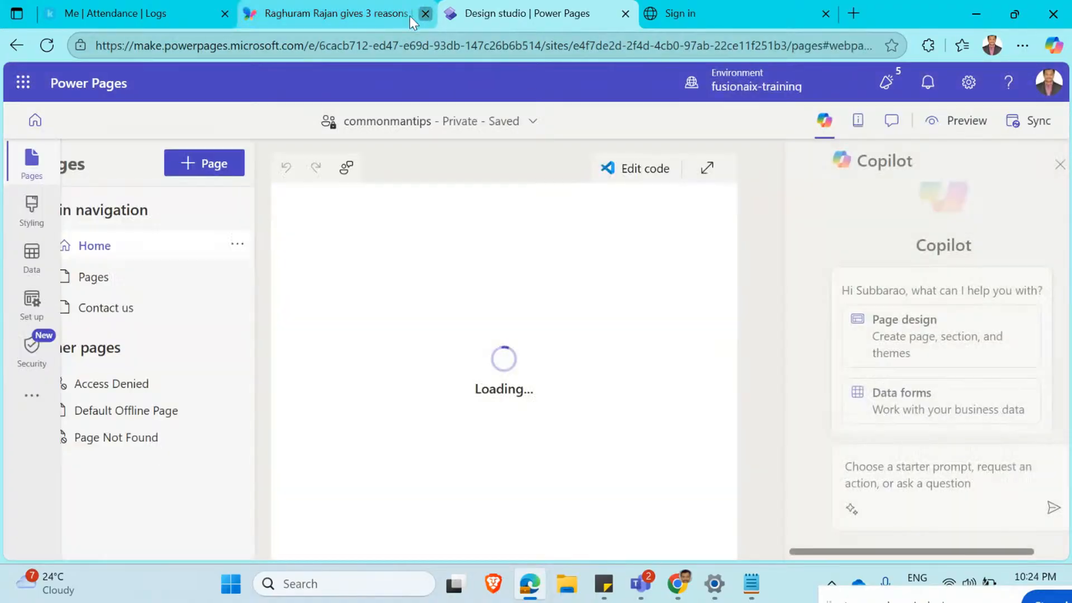
Close the two unrelated browser tabs and open the identity providers in the site's Security workspace.
left_click(426, 13)
left_click(225, 13)
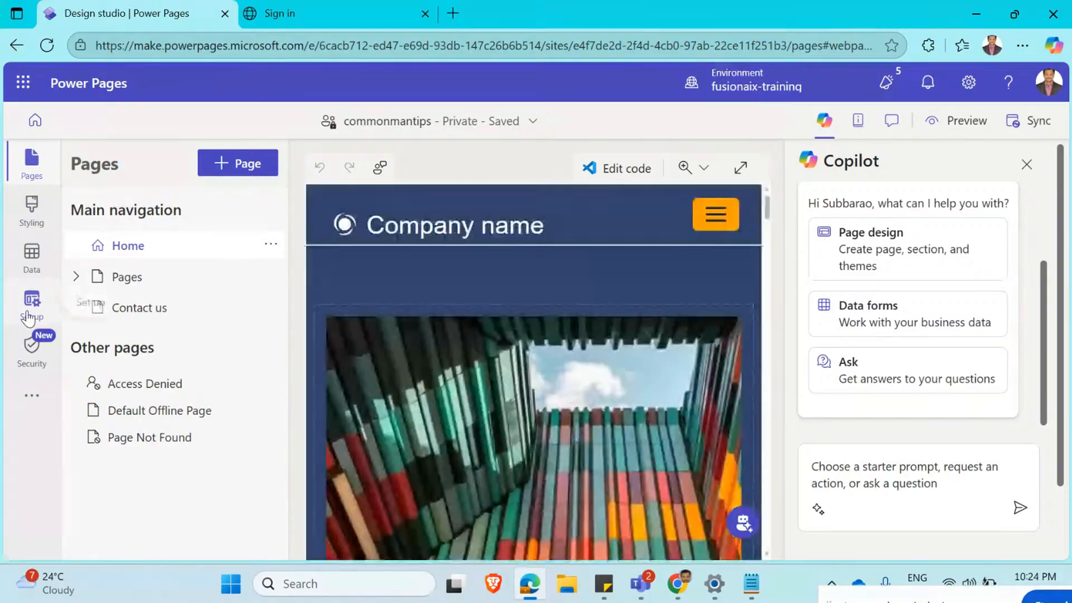
left_click(31, 304)
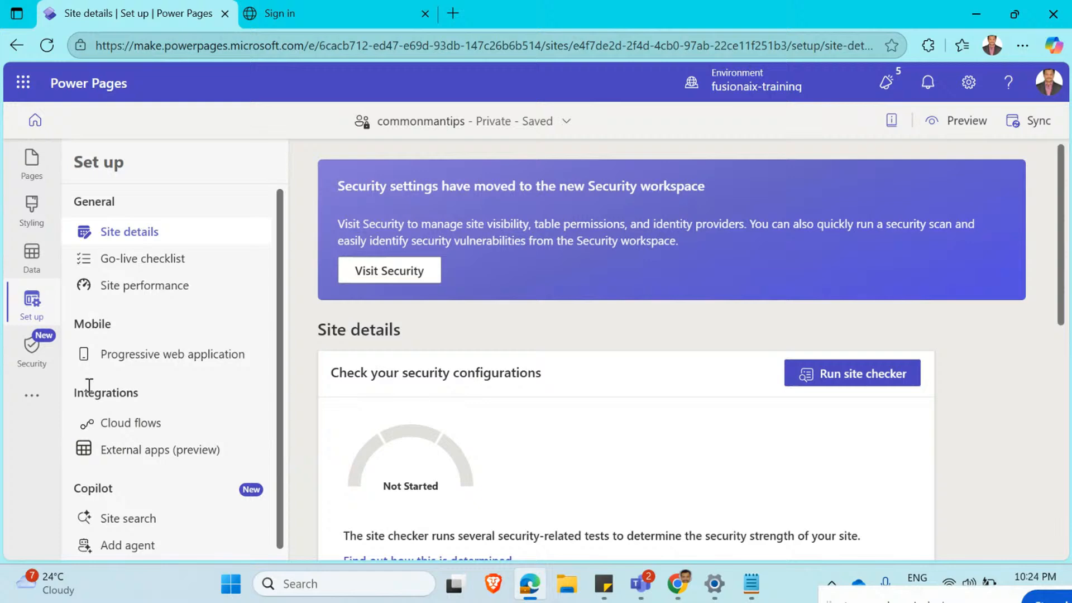
left_click(45, 360)
left_click(148, 480)
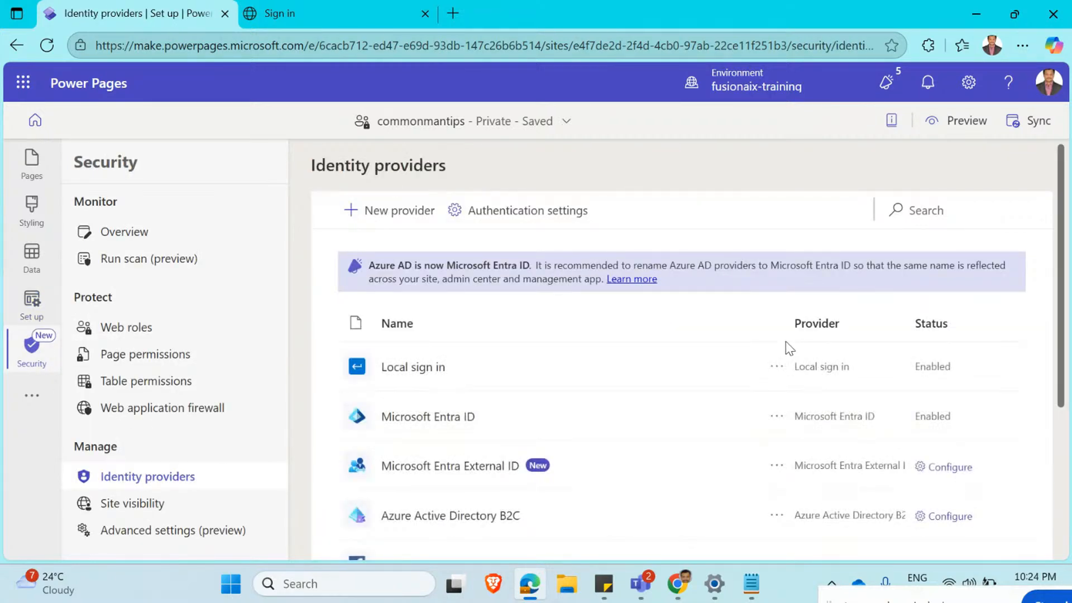
Start configuring the Microsoft Entra External ID provider with its default name and copy its reply URL.
scroll(894, 400, "down", 1)
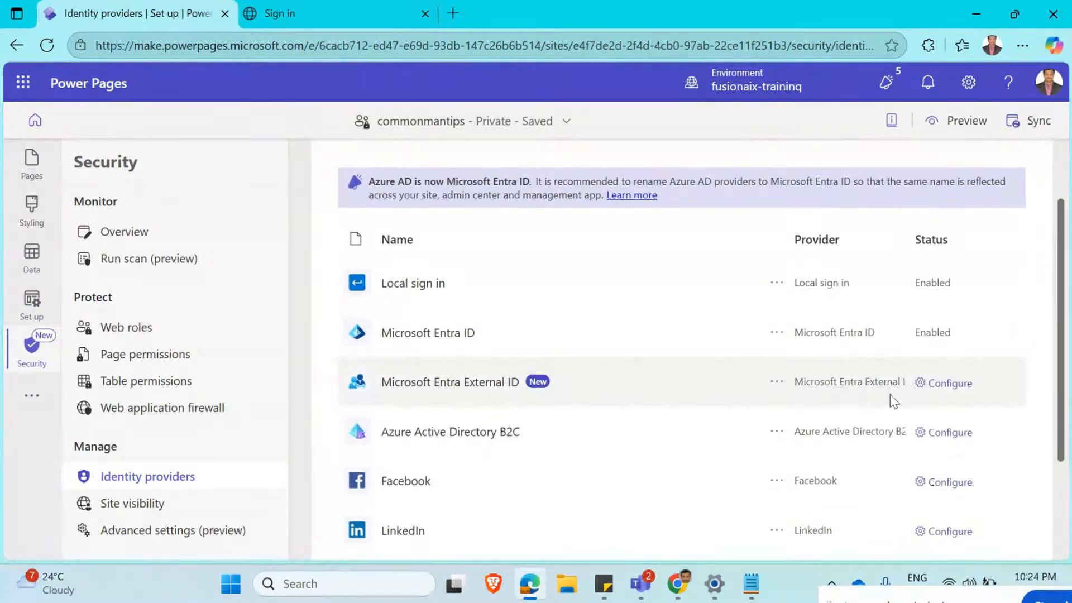
left_click(952, 384)
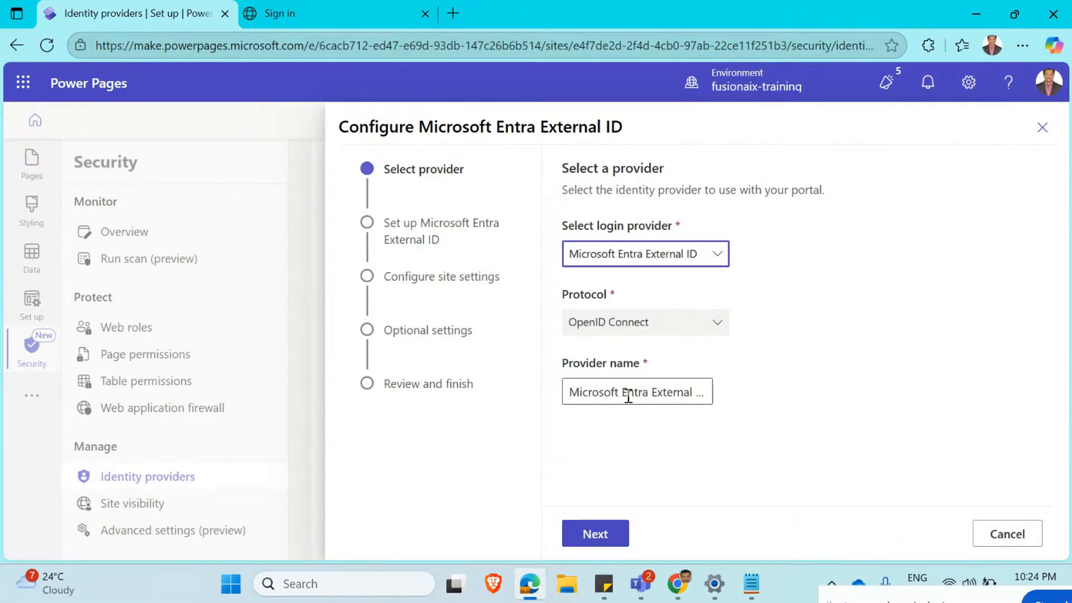
left_click(611, 537)
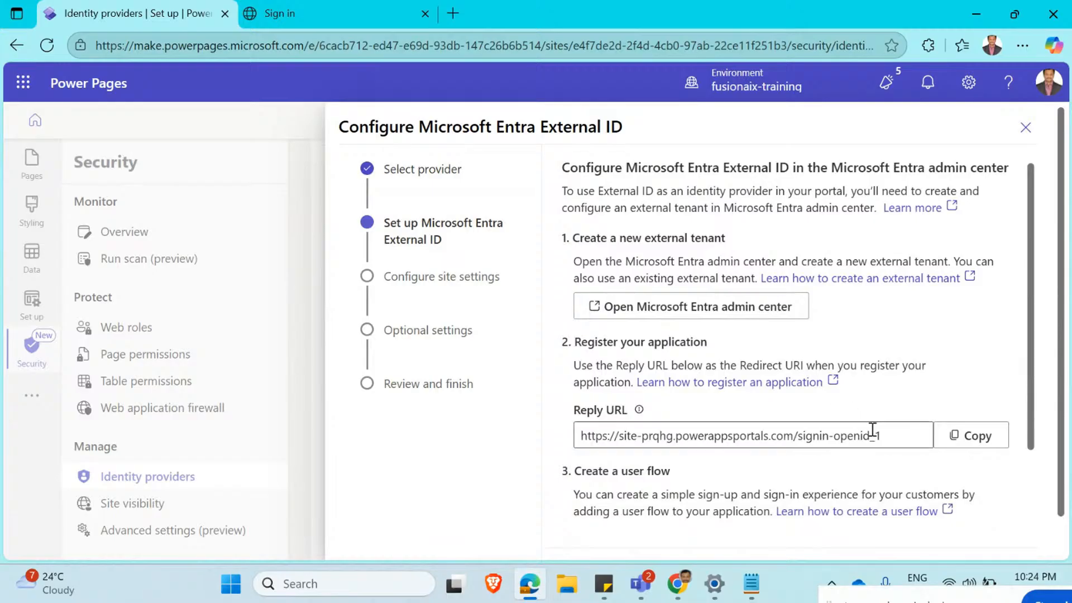
left_click(971, 434)
Record the copied reply URL as item 1 in the untitled Notepad note and return to the Edge window.
mouse_move(751, 584)
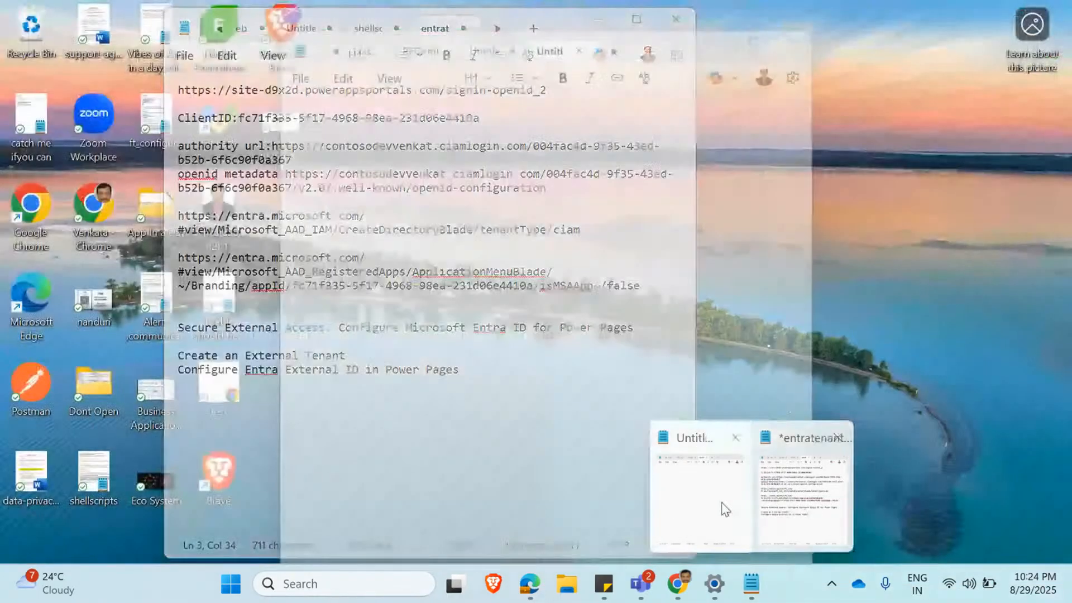
left_click(706, 488)
type("1.")
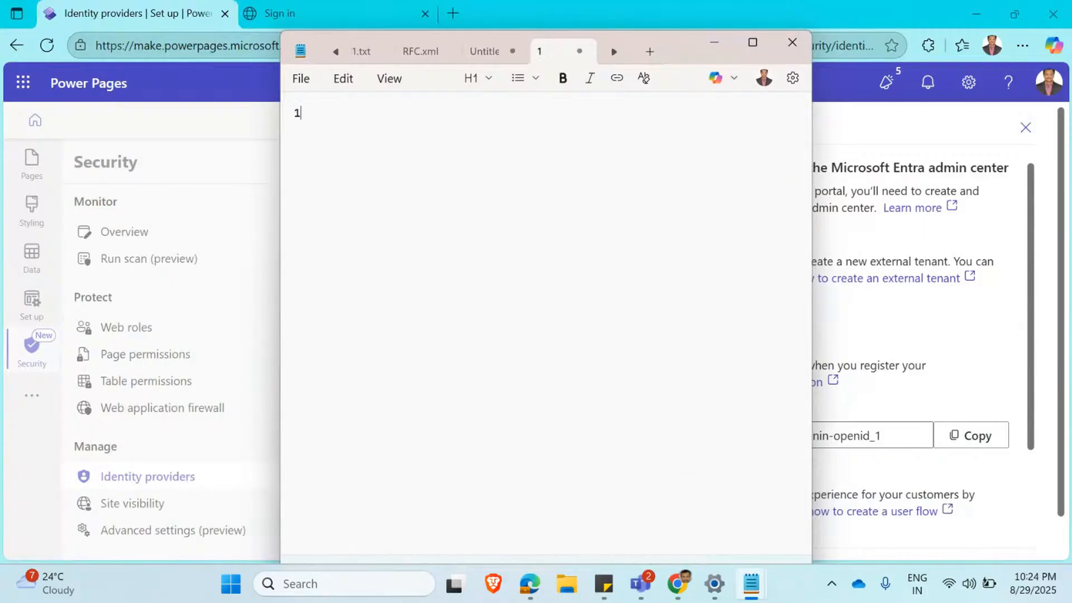
key("ctrl+v")
key("alt+Tab")
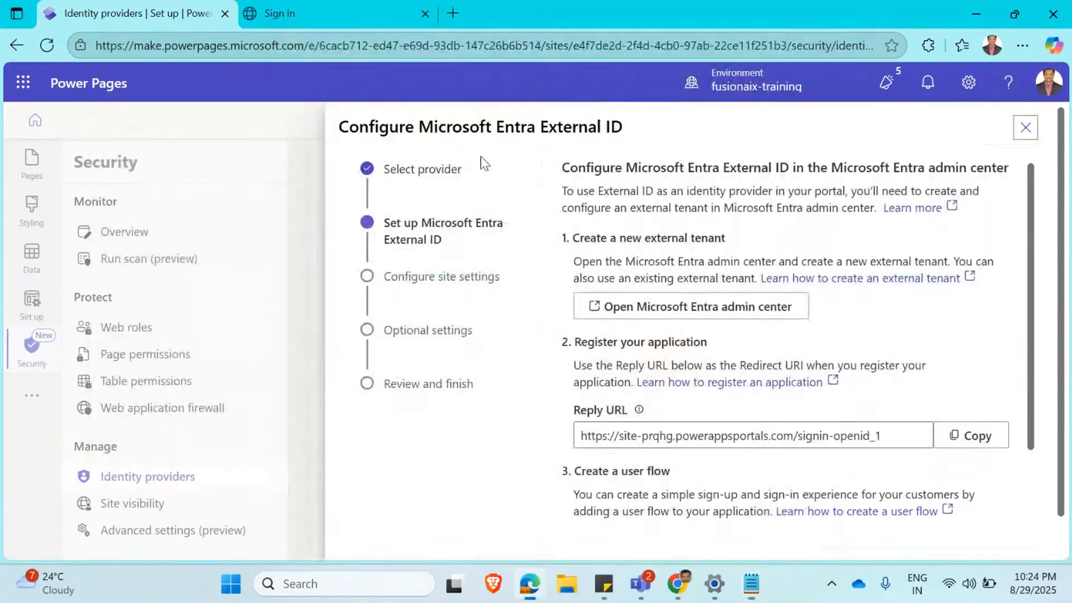
Advance the External ID provider setup to its site settings and look over the required Client ID and Authority fields.
scroll(866, 351, "down", 2)
scroll(868, 351, "down", 1)
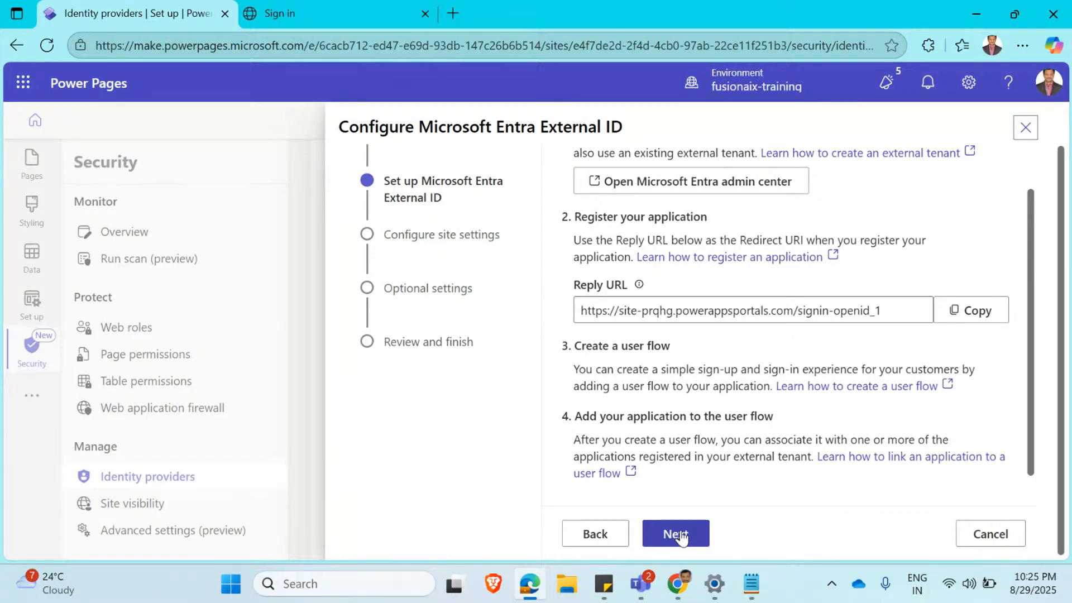
left_click(674, 540)
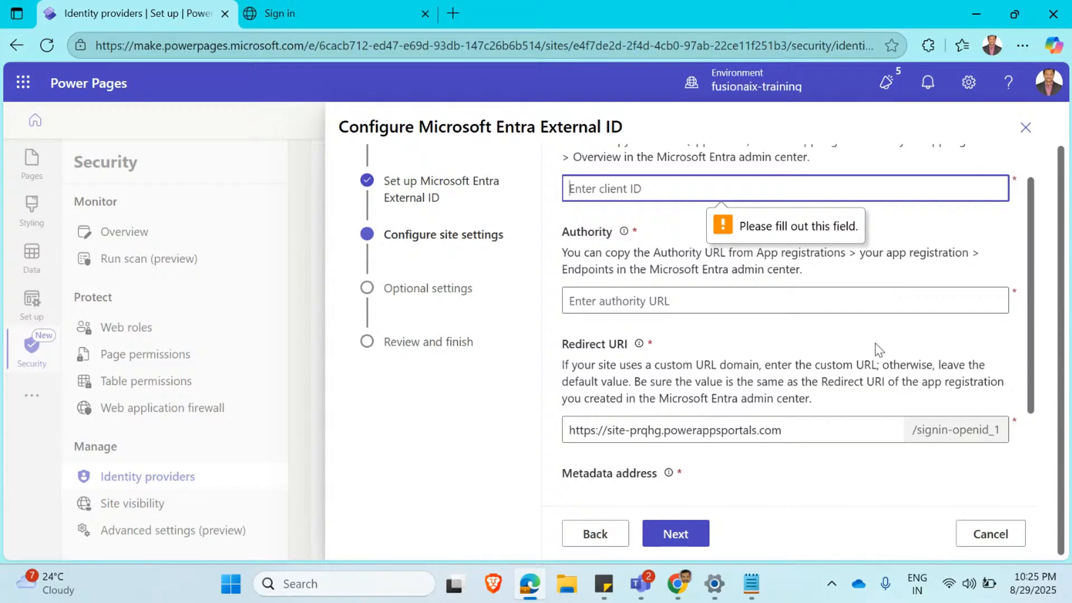
scroll(876, 350, "up", 3)
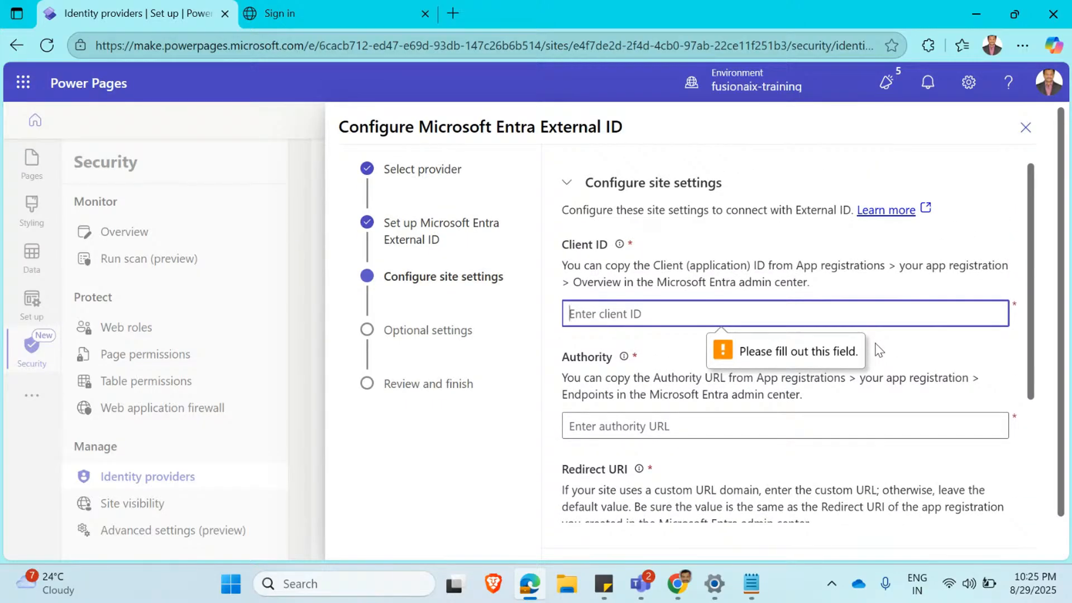
left_click_drag(796, 266, 882, 267)
left_click(882, 283)
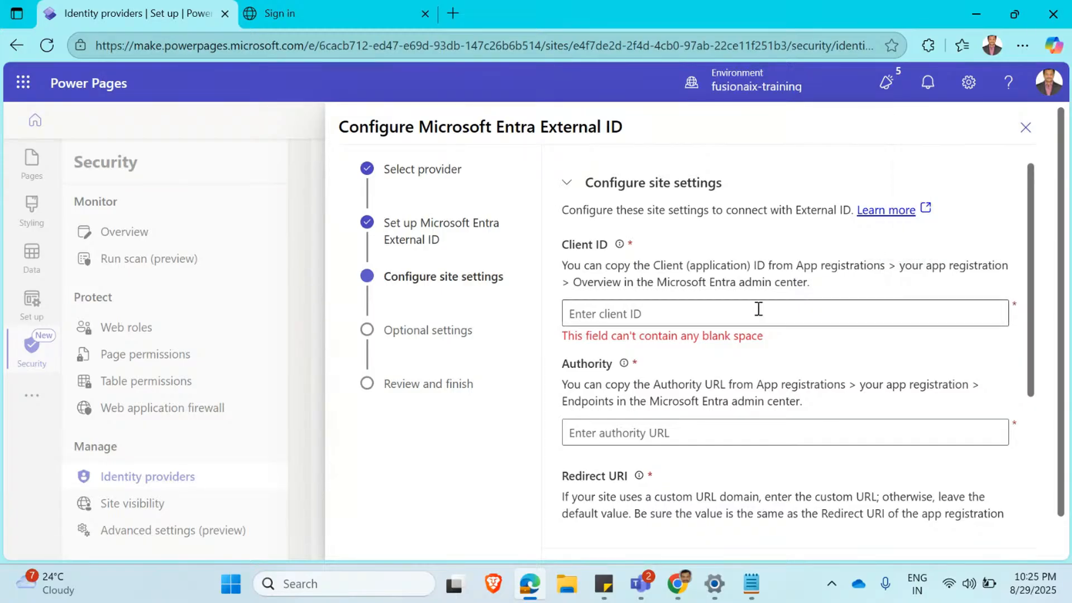
key("alt+Tab")
key("alt+Tab")
left_click(610, 432)
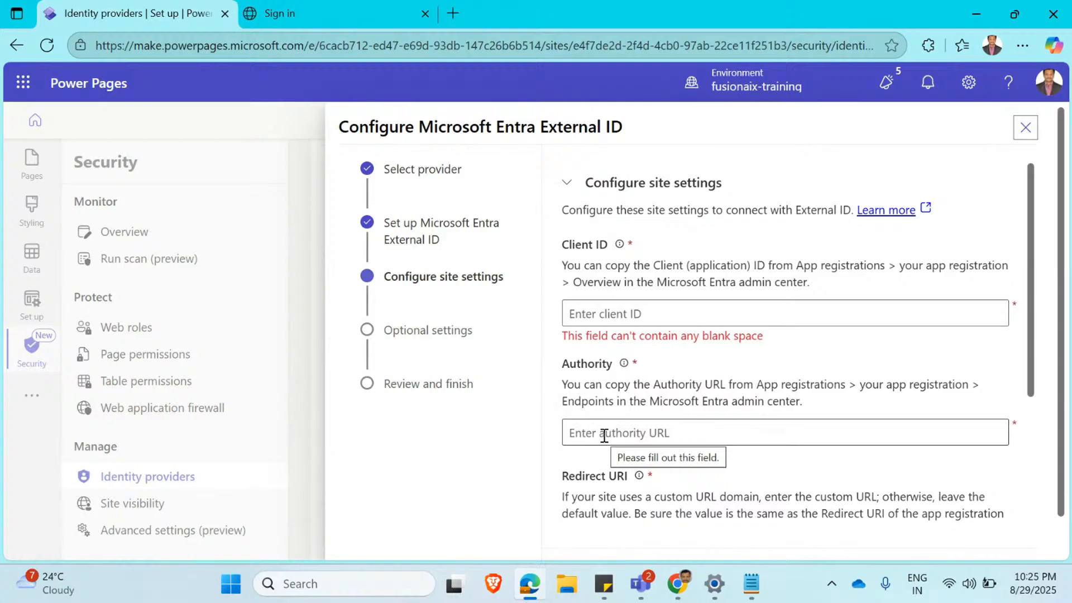
Switch to the Entra admin center in Chrome, try to validate the new tenant, and leave its creation for the Manage tenants list.
mouse_move(677, 584)
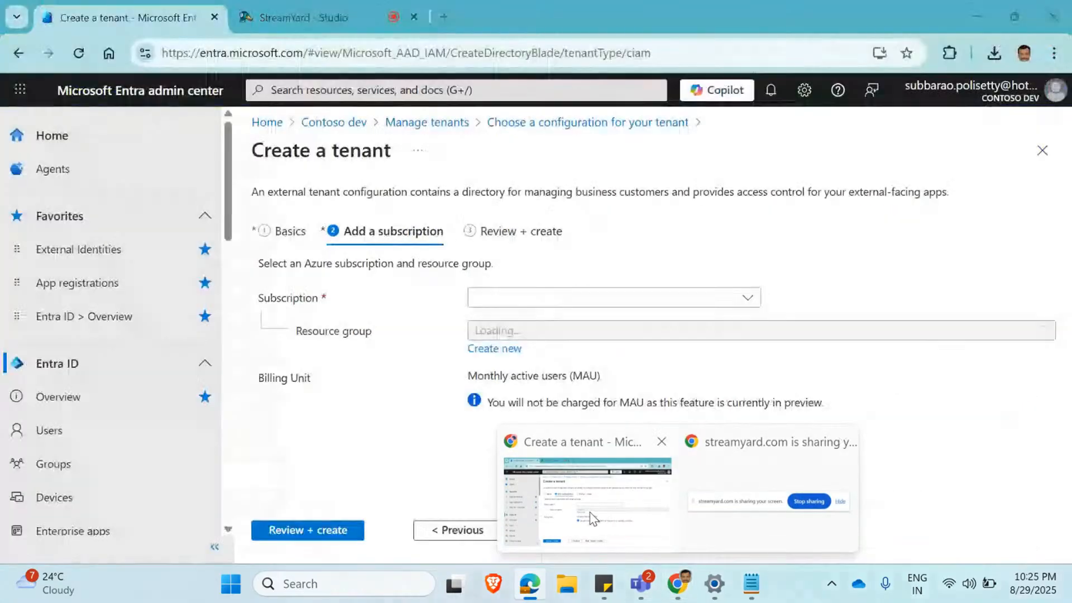
left_click(593, 519)
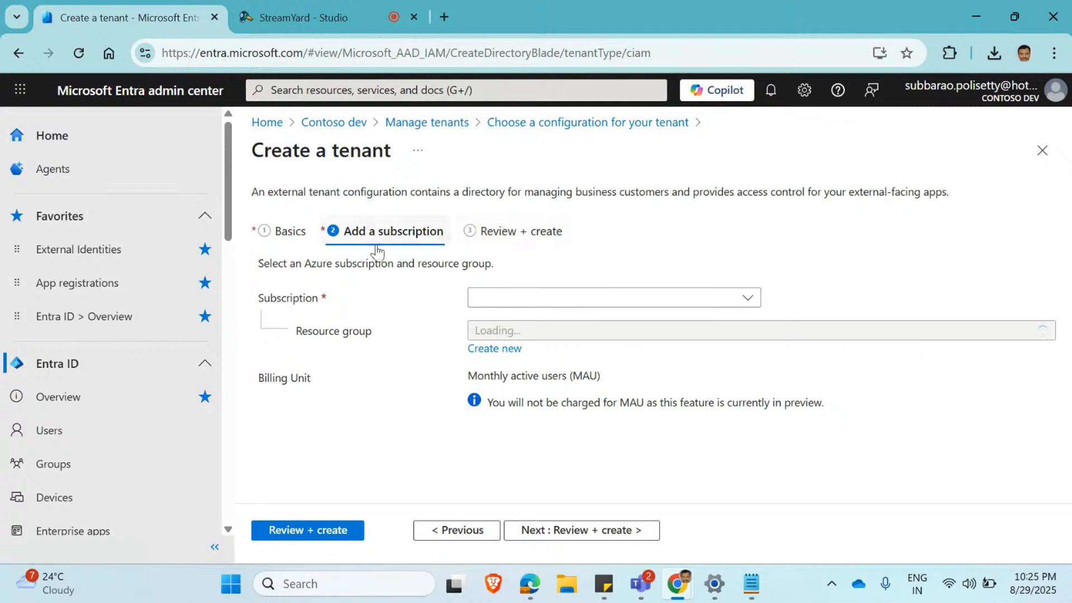
left_click(311, 528)
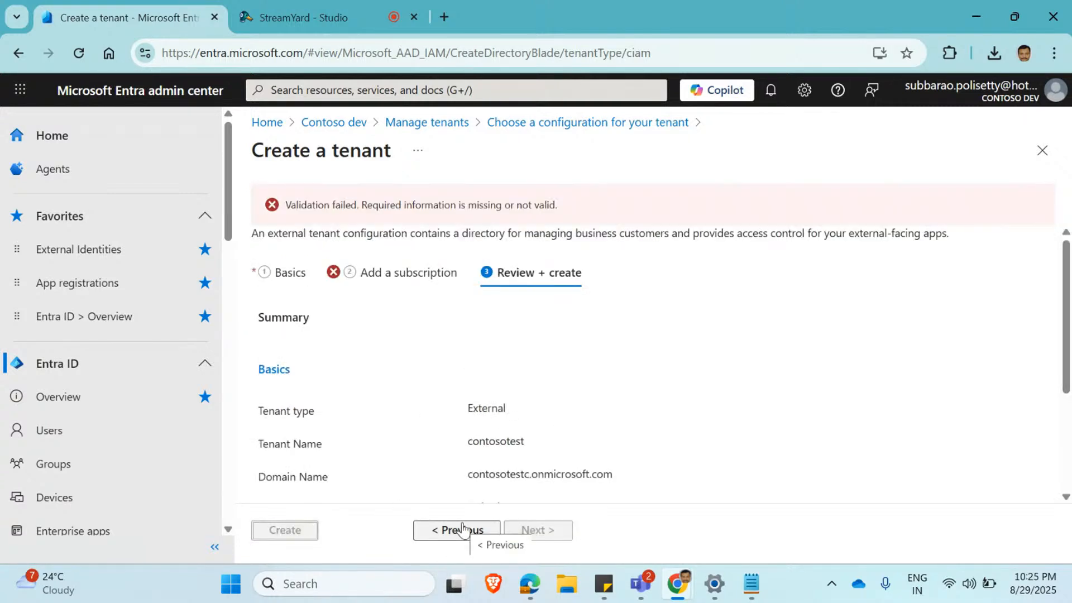
left_click(461, 529)
left_click(748, 298)
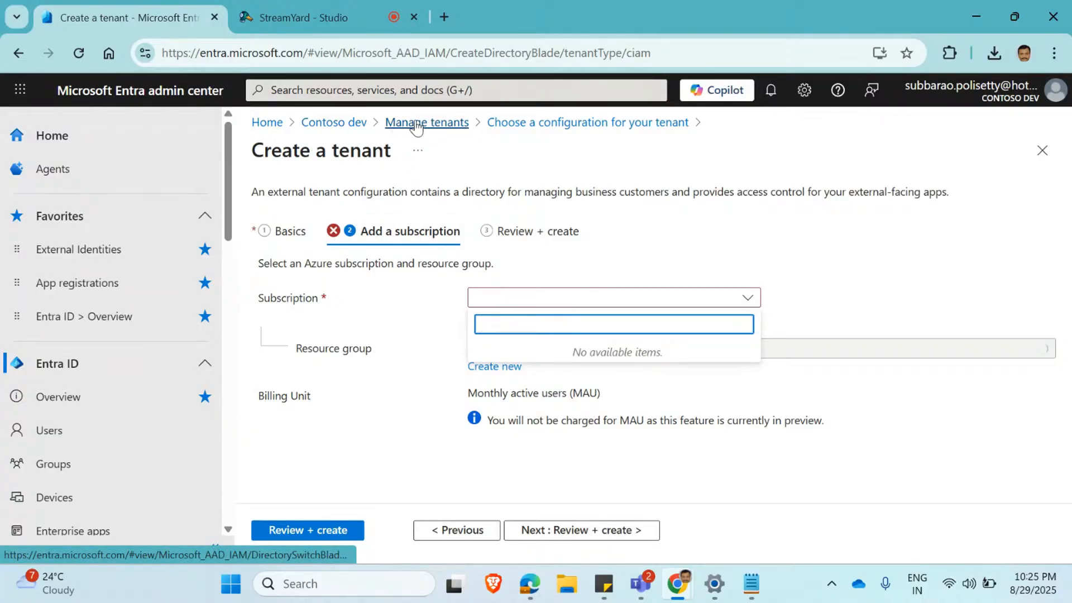
left_click(417, 128)
left_click(416, 128)
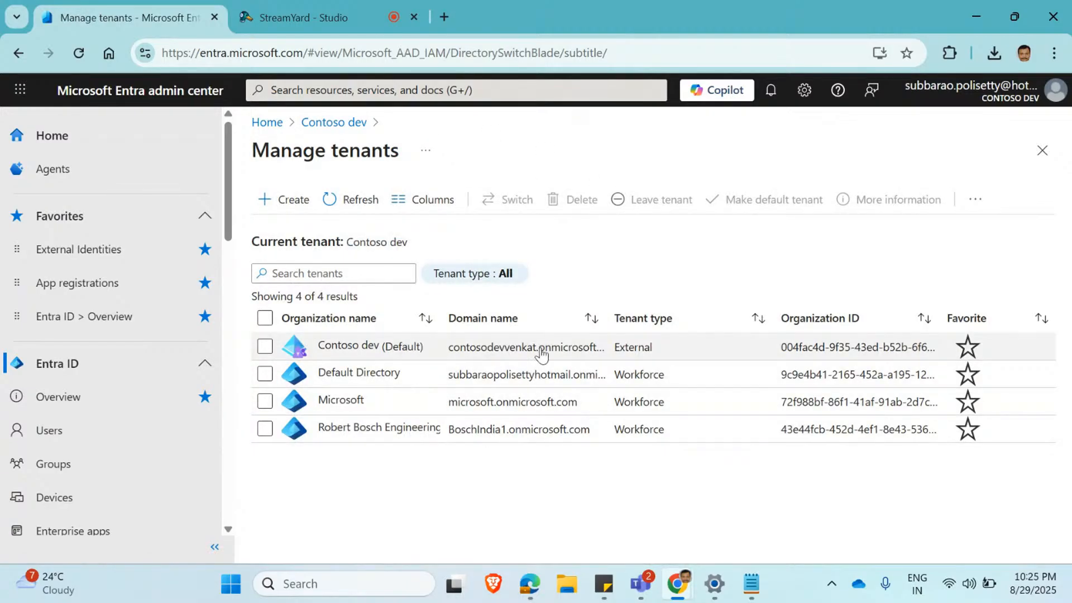
Open the tenant details of Contoso dev and examine its profile, tenant information, subscription state and objects.
left_click(483, 349)
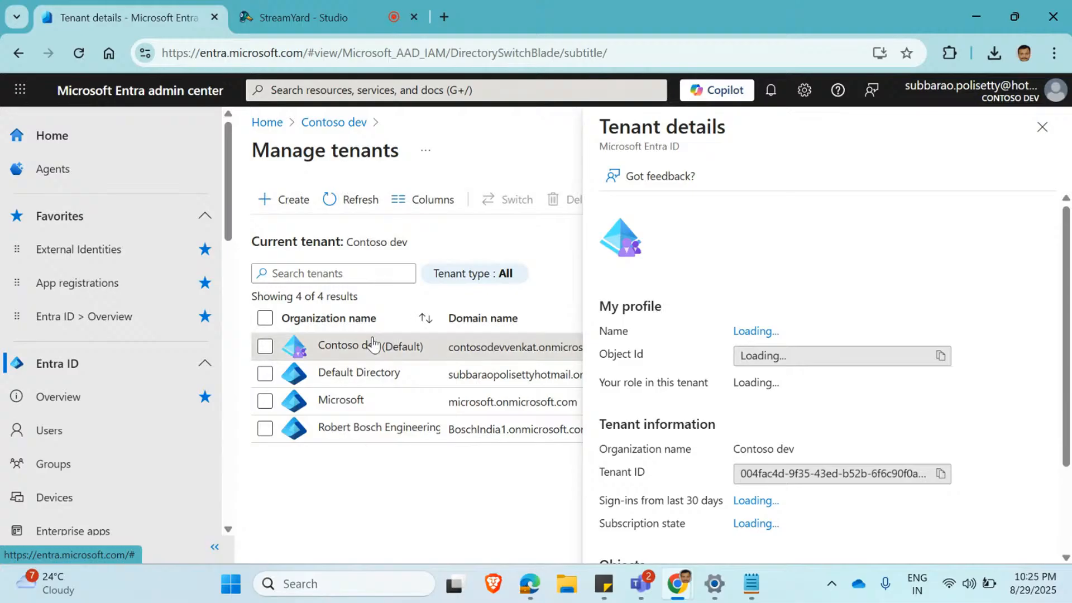
left_click(1041, 127)
left_click(342, 357)
scroll(1054, 400, "down", 2)
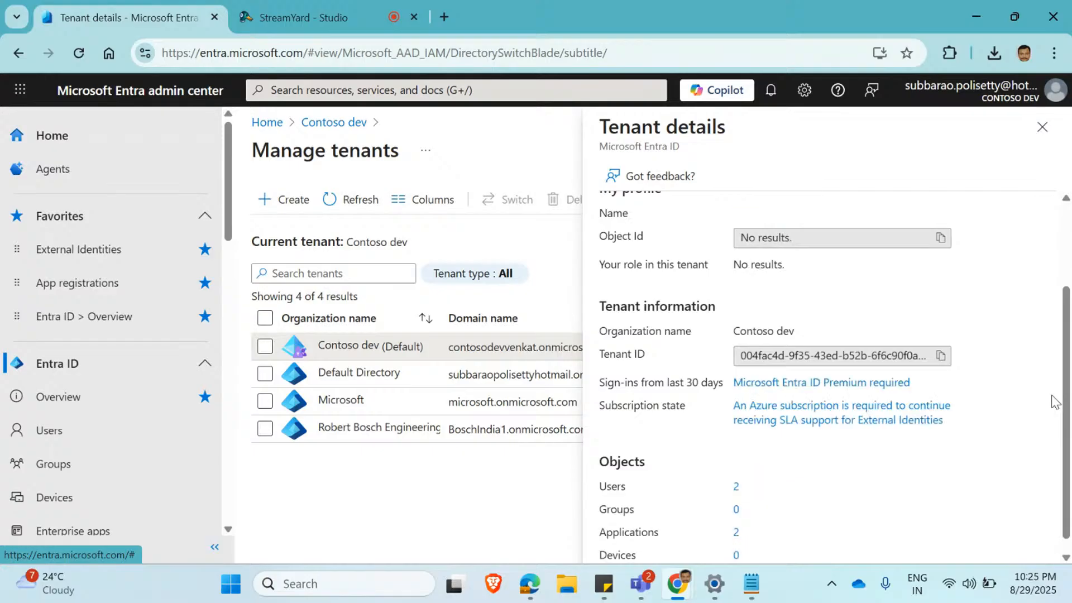
scroll(1053, 401, "up", 2)
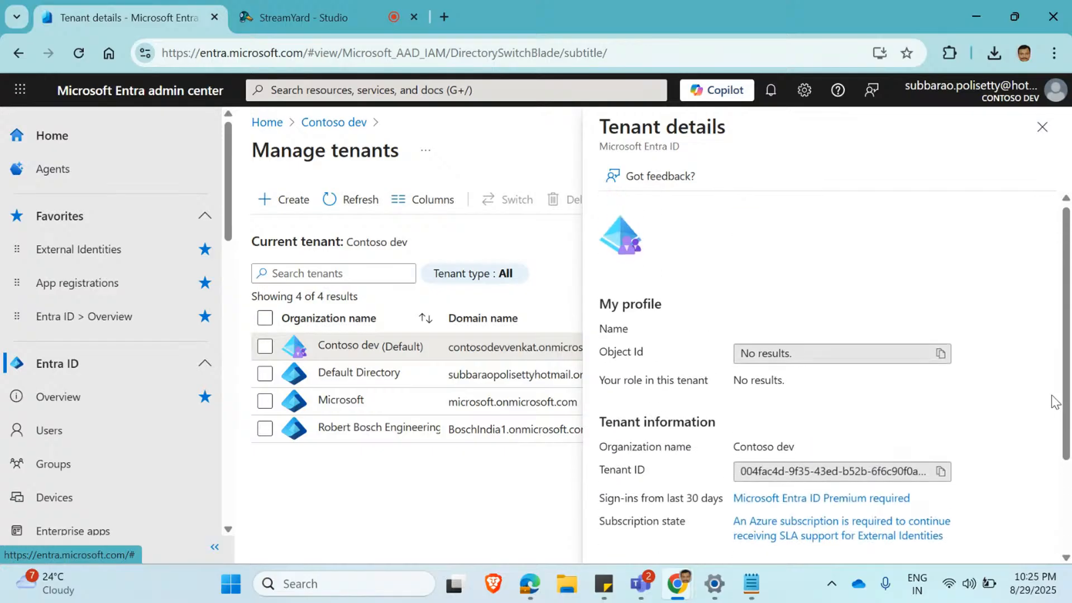
left_click(1042, 127)
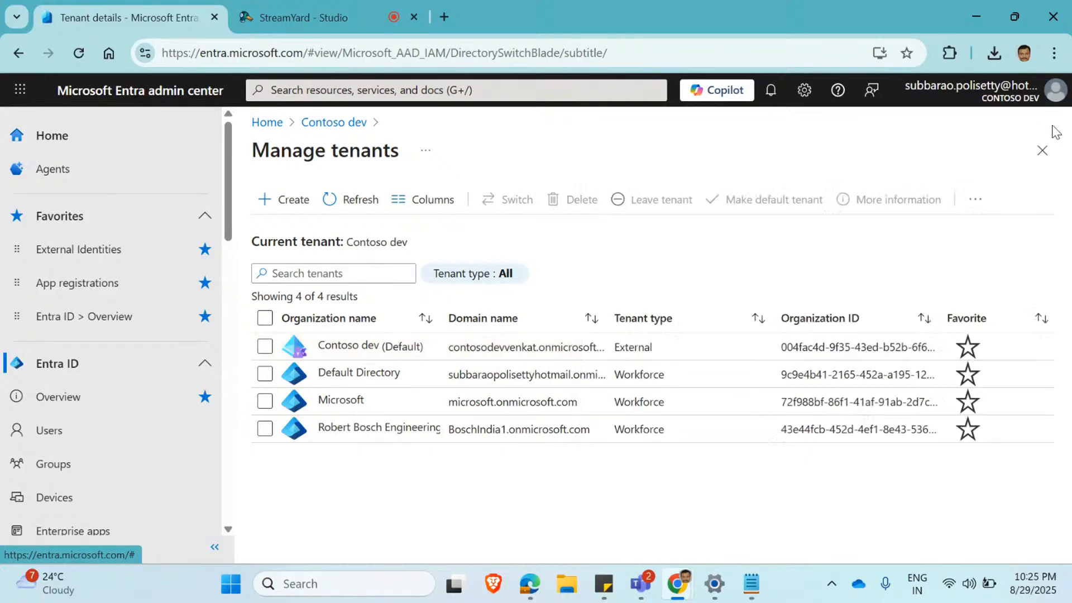
left_click(519, 354)
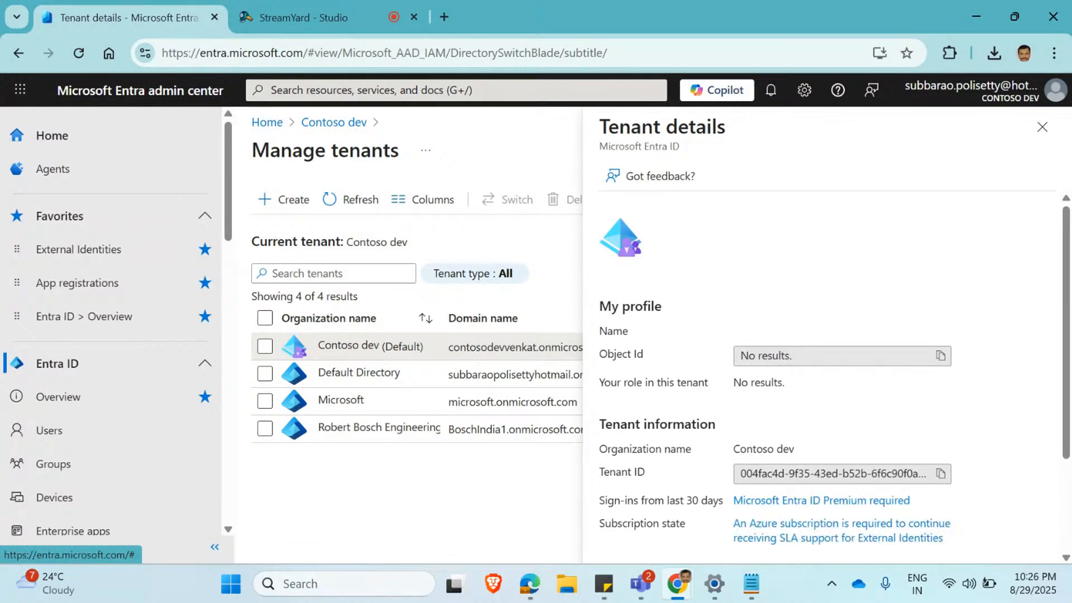
left_click(1042, 126)
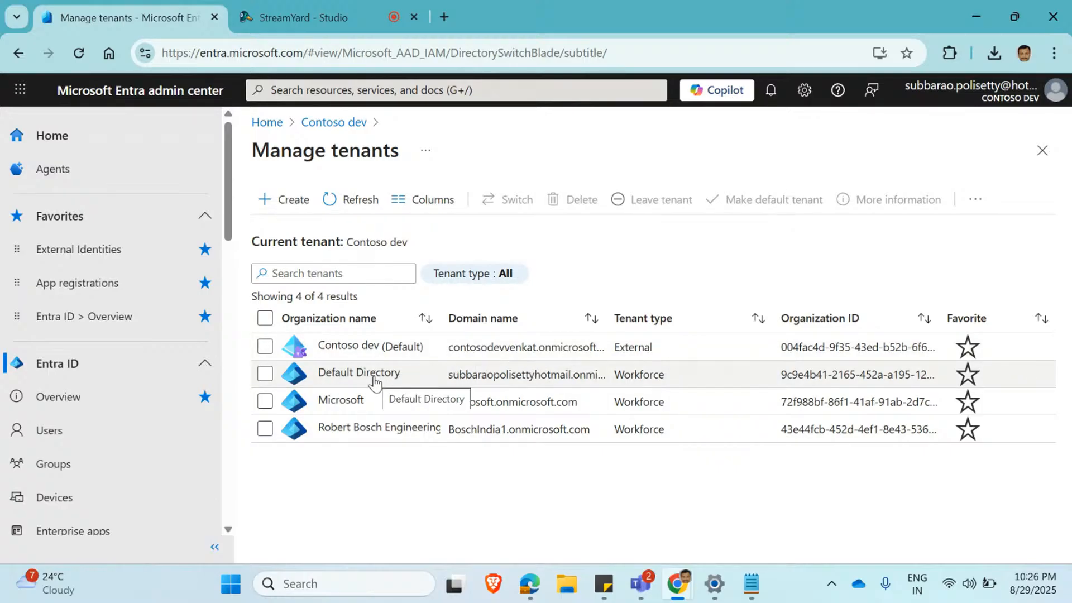
left_click(361, 346)
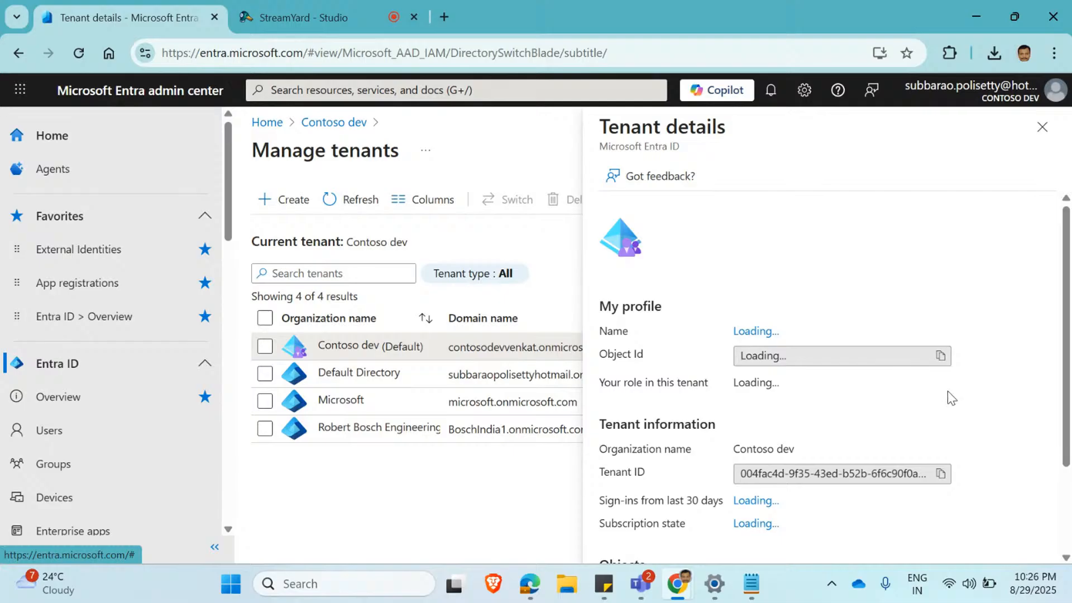
scroll(1005, 346, "down", 3)
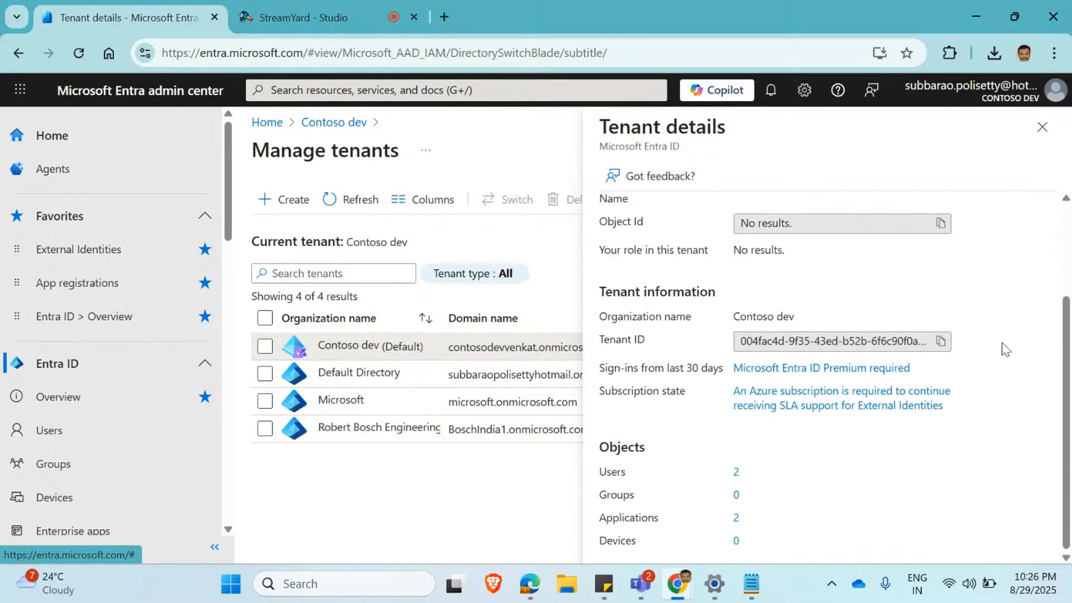
scroll(949, 383, "up", 3)
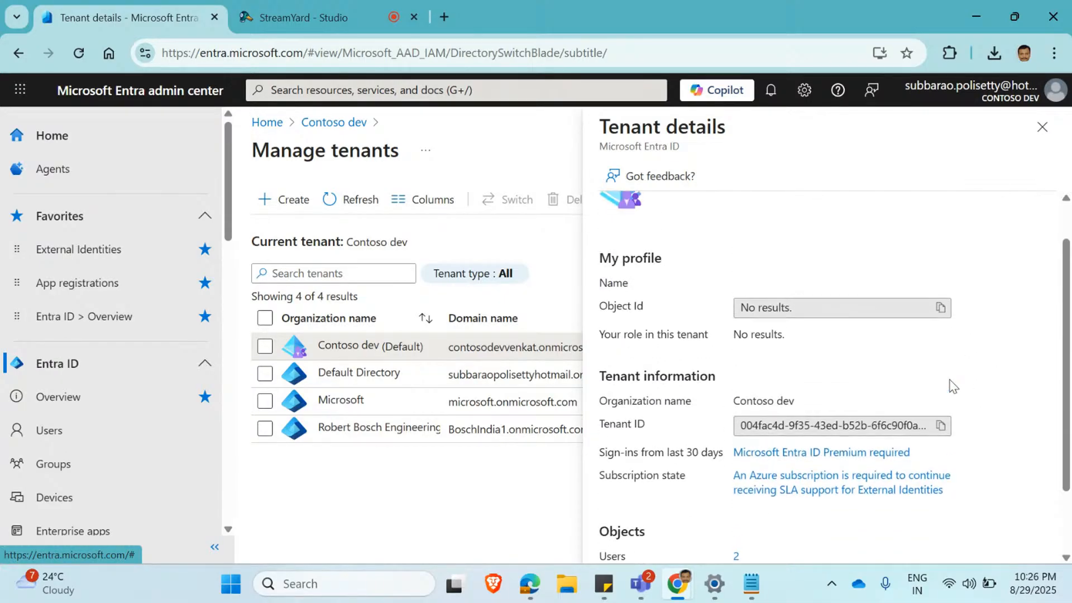
scroll(913, 427, "down", 3)
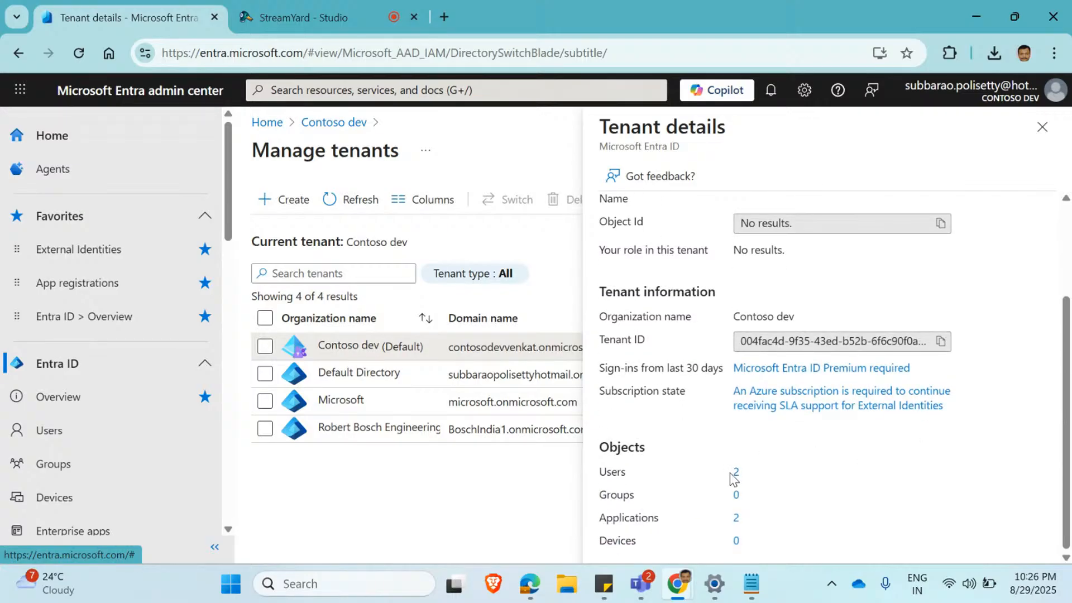
Open the Contoso dev tenant's applications, then go to App registrations and list all applications.
left_click(736, 518)
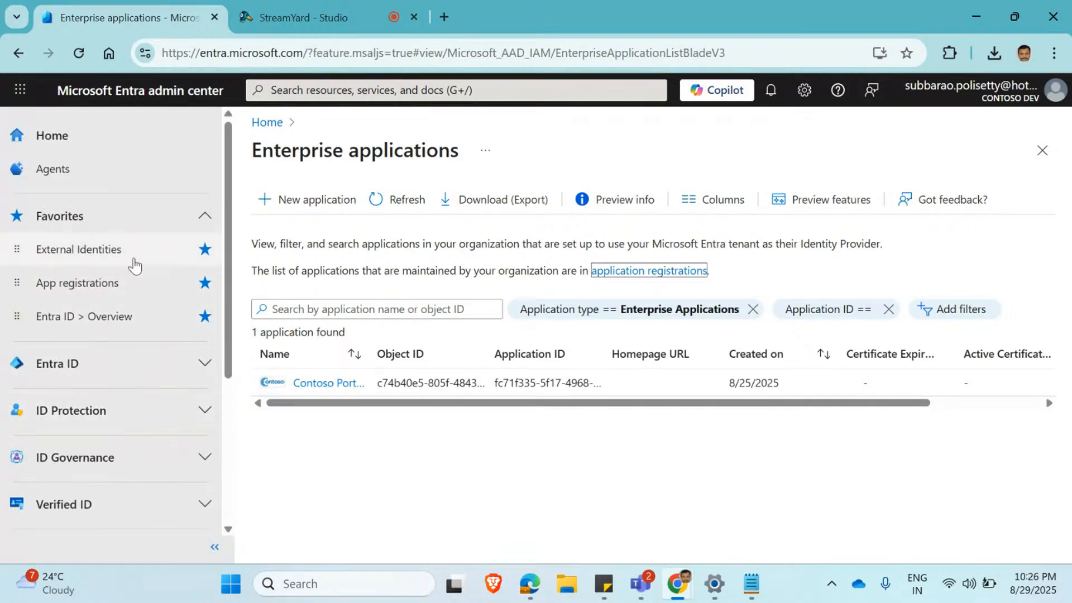
left_click(86, 284)
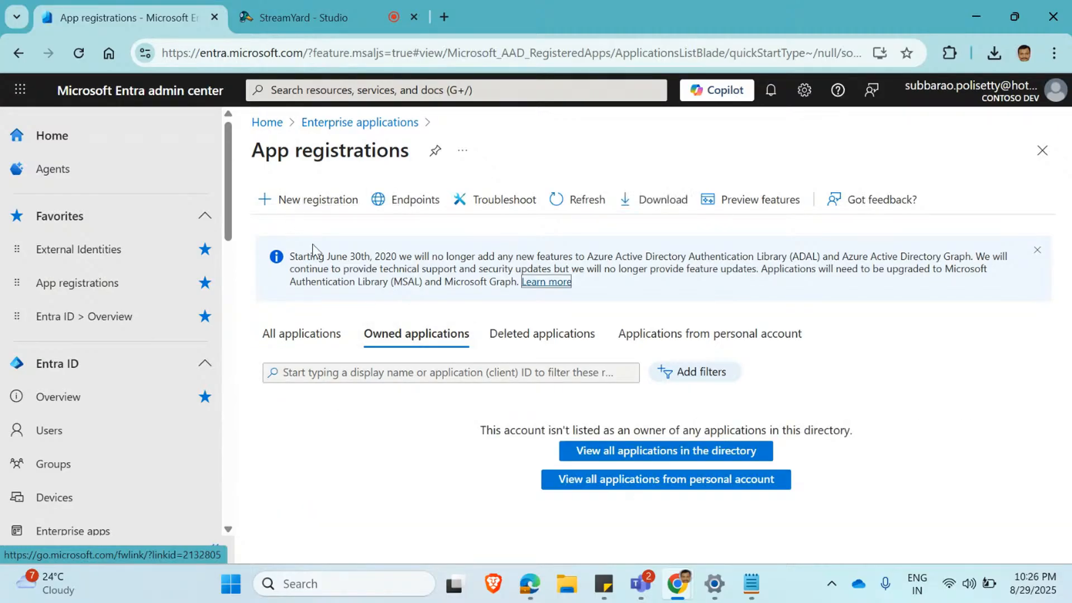
left_click(313, 326)
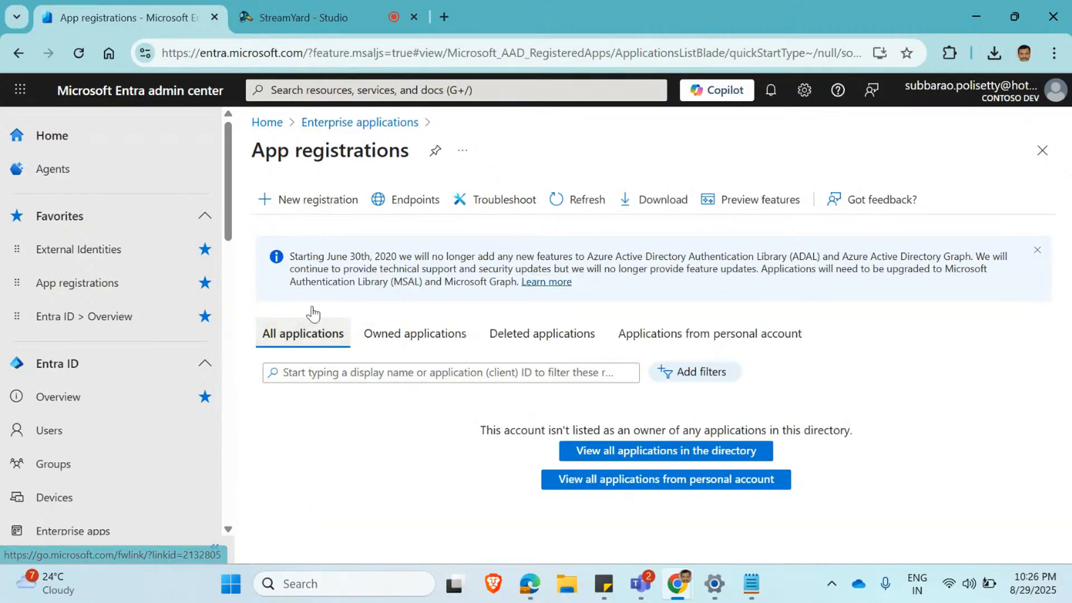
Start a new app registration and name the application contosotest.
left_click(327, 210)
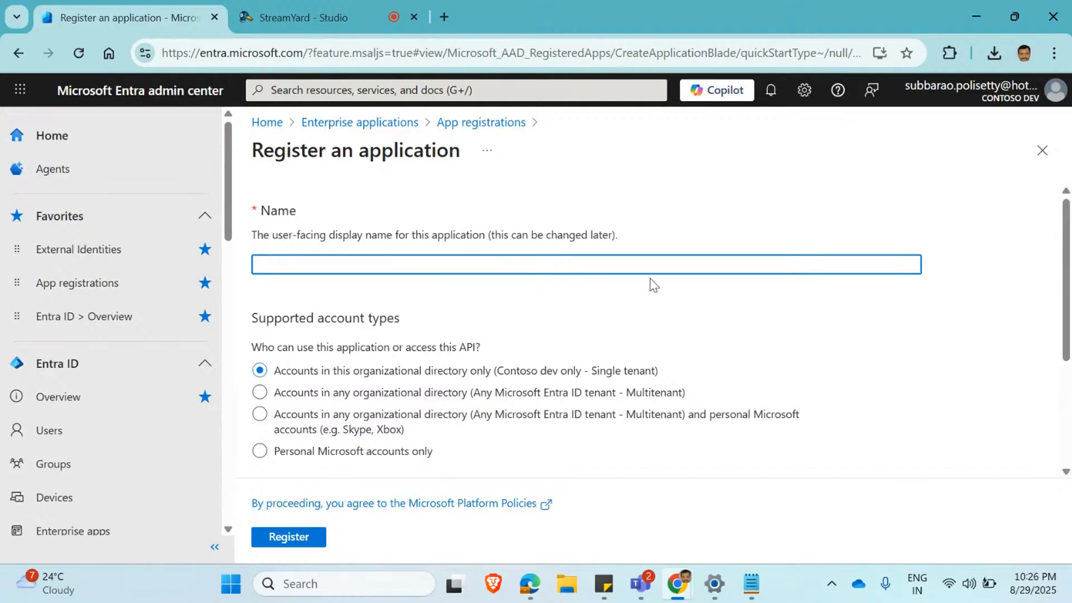
type("https://site-prqhg.powerappsportals.com/signin-openid_1")
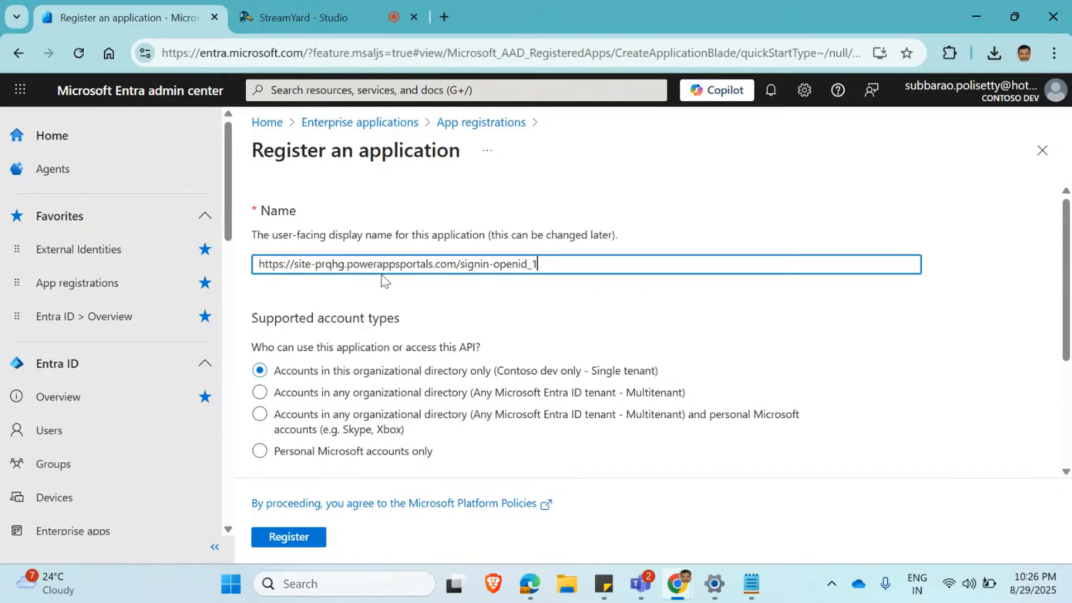
key("ctrl+a")
key("BackSpace")
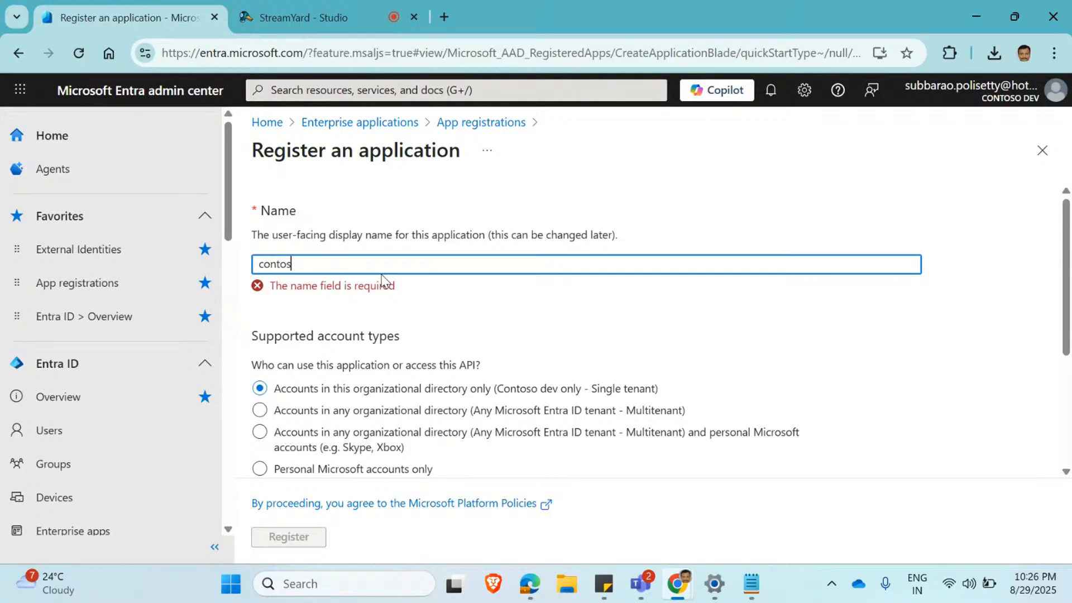
type("contosotest")
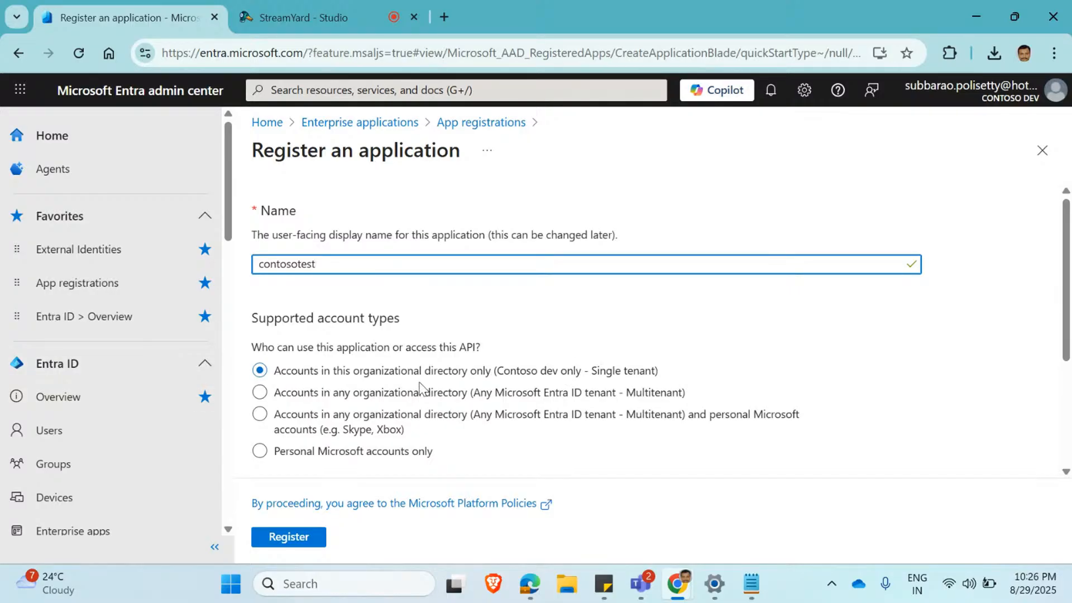
scroll(424, 385, "down", 3)
left_click(421, 434)
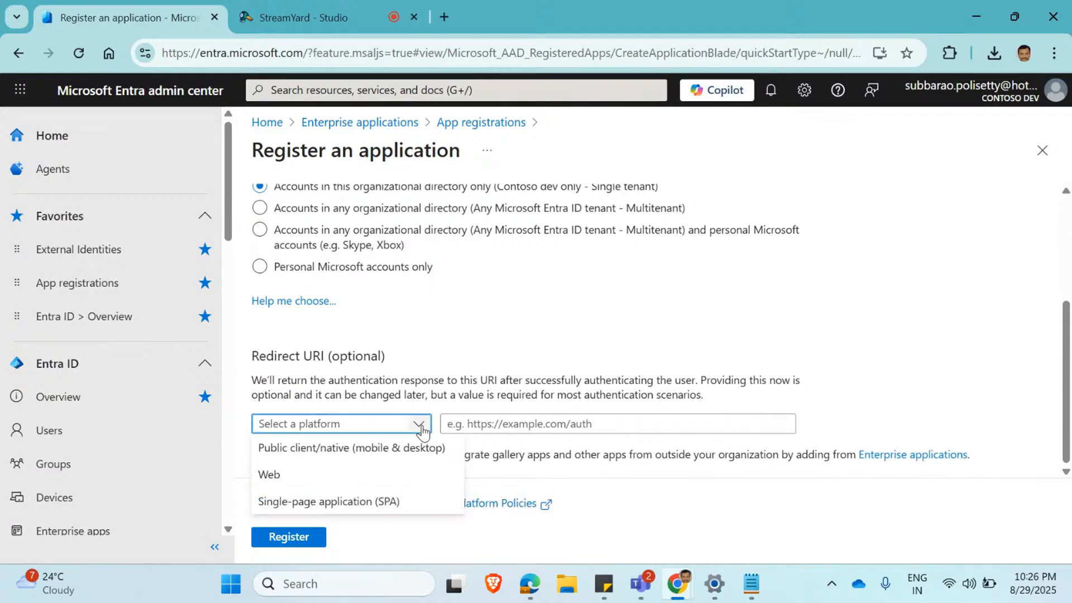
left_click(358, 484)
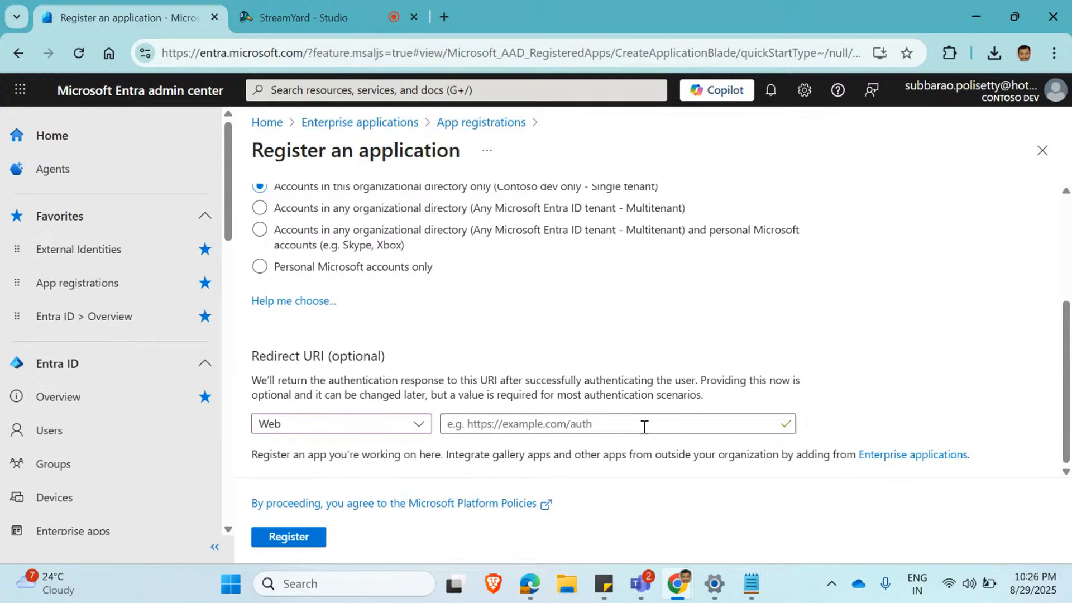
mouse_move(752, 581)
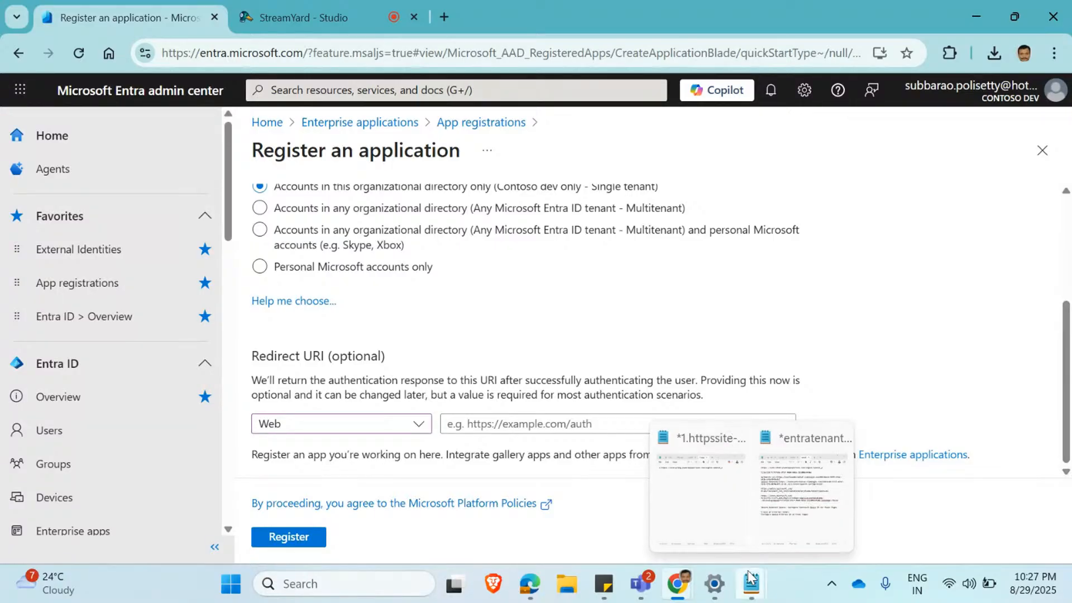
left_click(720, 525)
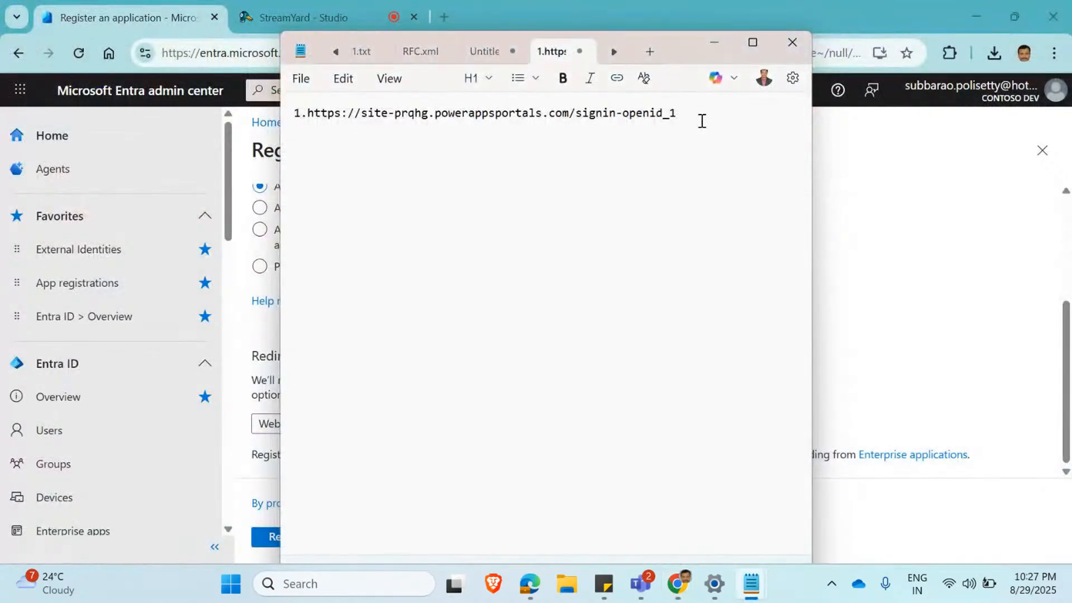
left_click_drag(701, 117, 306, 109)
key("ctrl+c")
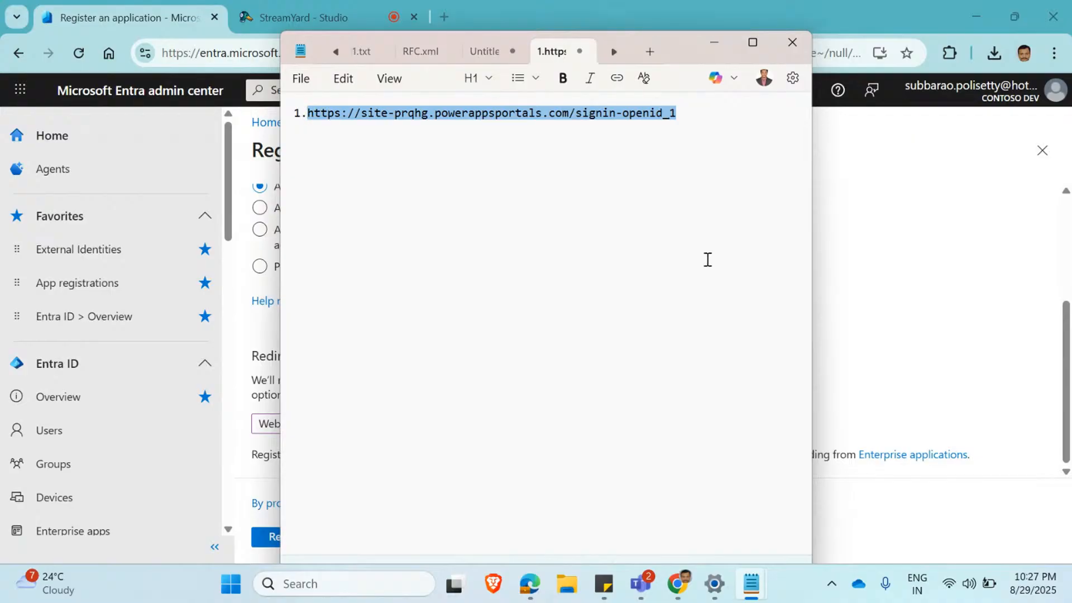
left_click(1027, 331)
left_click(581, 423)
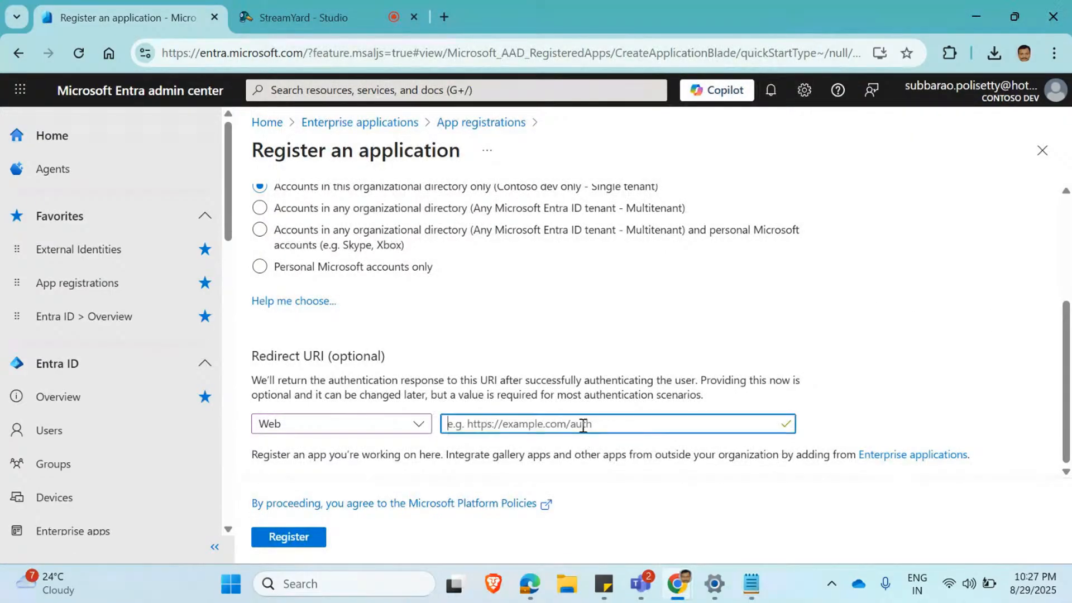
key("ctrl+v")
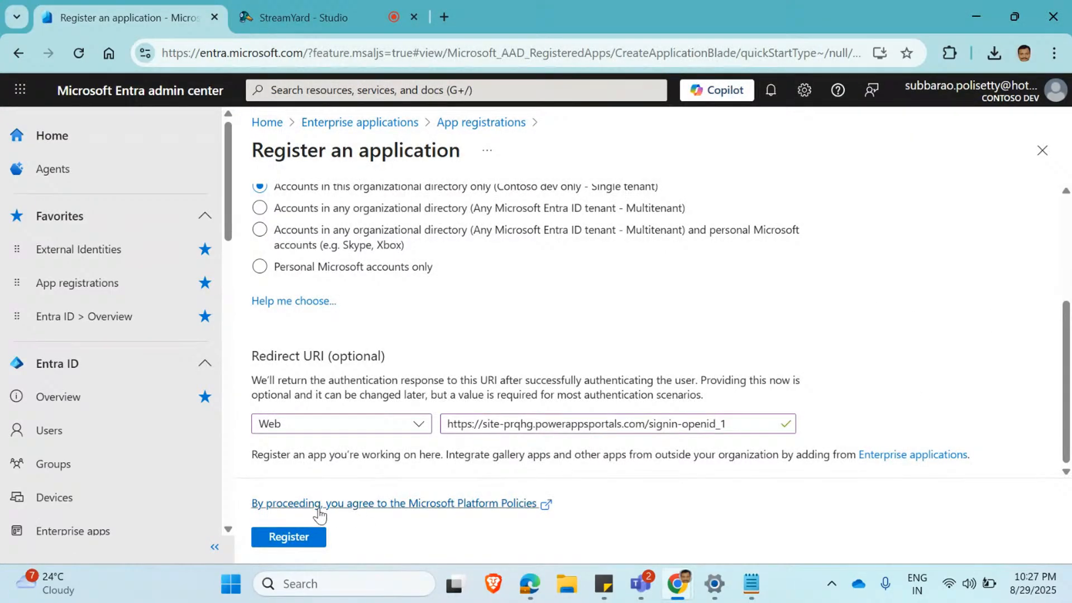
left_click(292, 539)
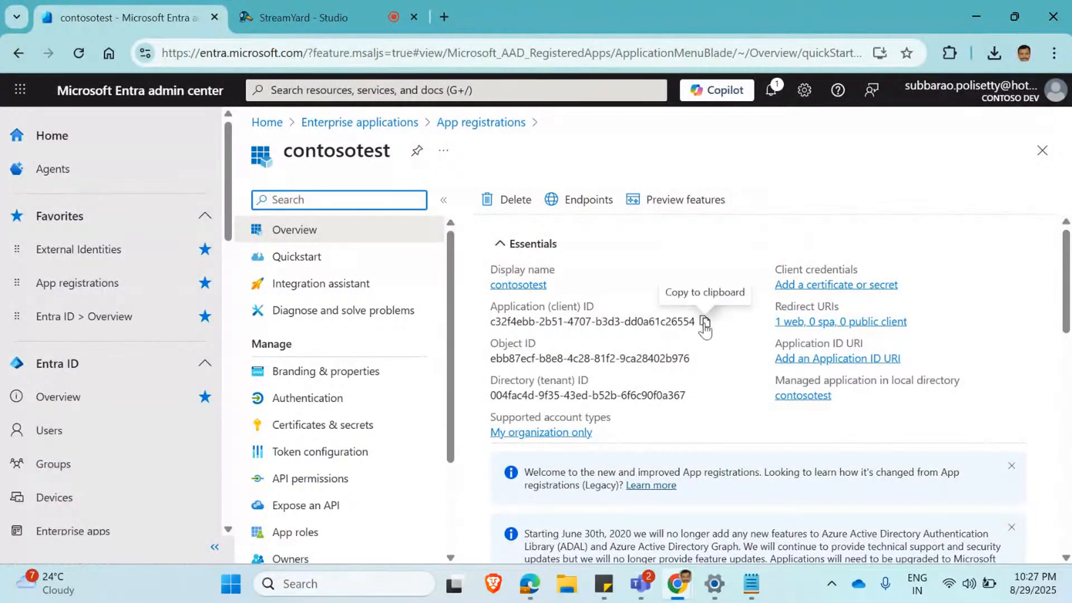
Copy contosotest's application (client) ID into the Notepad notes as item 2, then return to the Entra admin center.
left_click(704, 323)
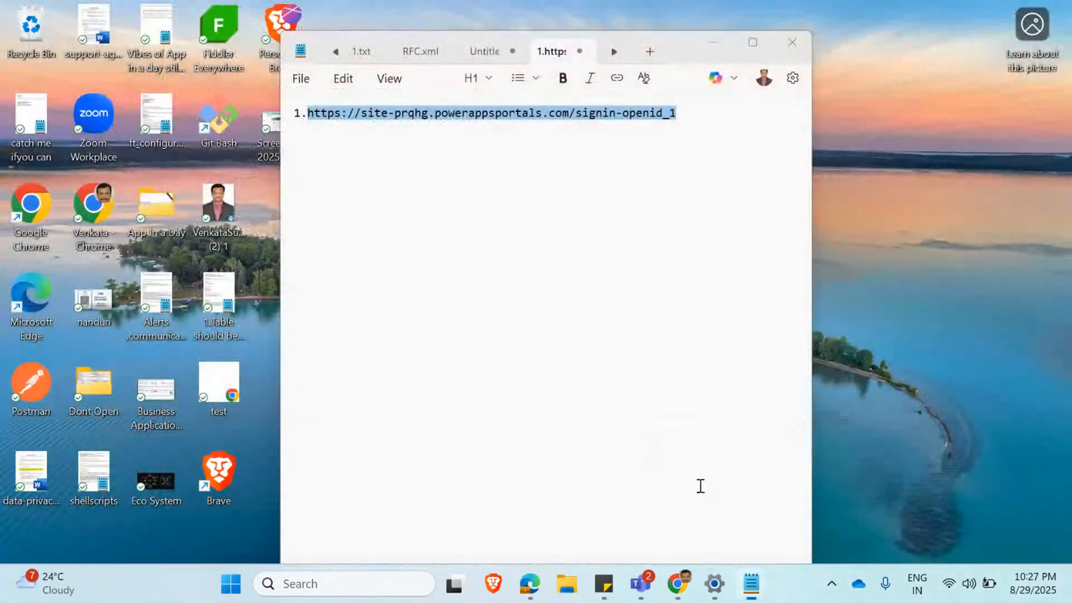
left_click(699, 485)
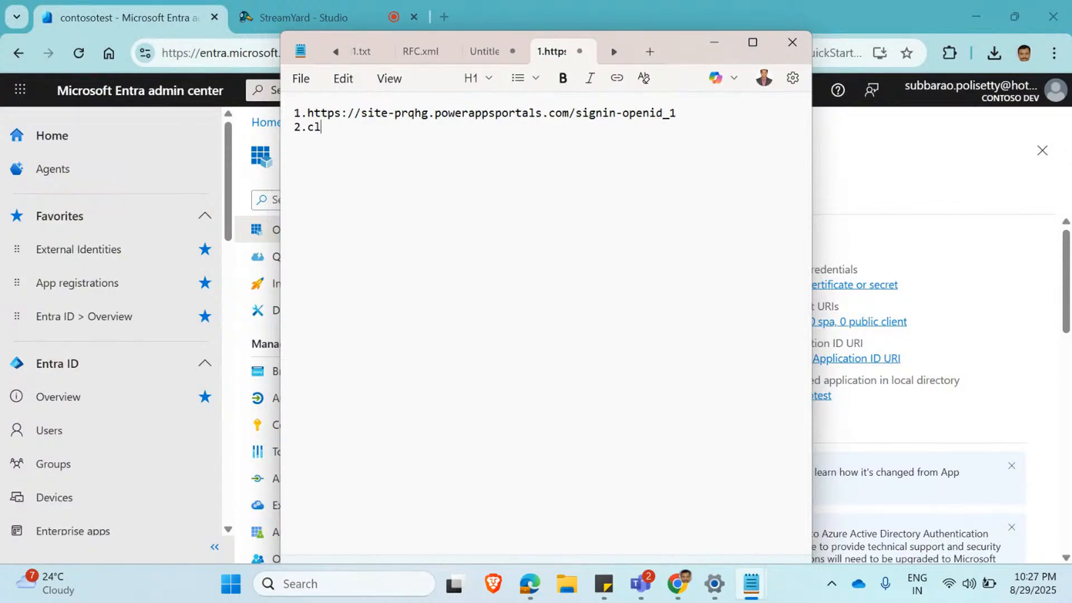
key("ctrl+v")
key("alt+Tab")
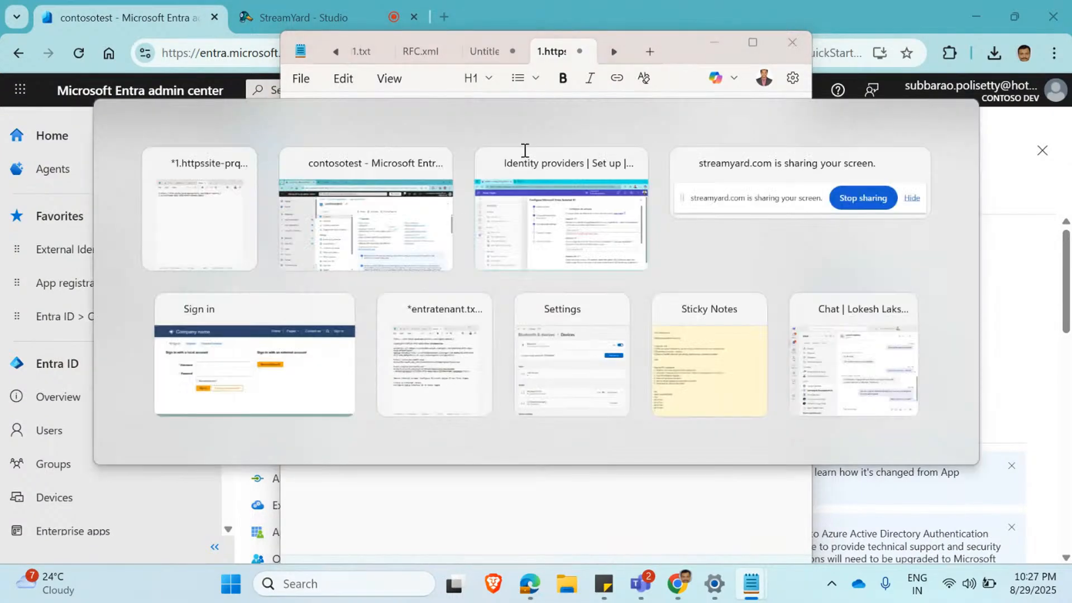
Enable access tokens and ID tokens for implicit and hybrid flows in contosotest's authentication settings and save them.
scroll(921, 240, "down", 3)
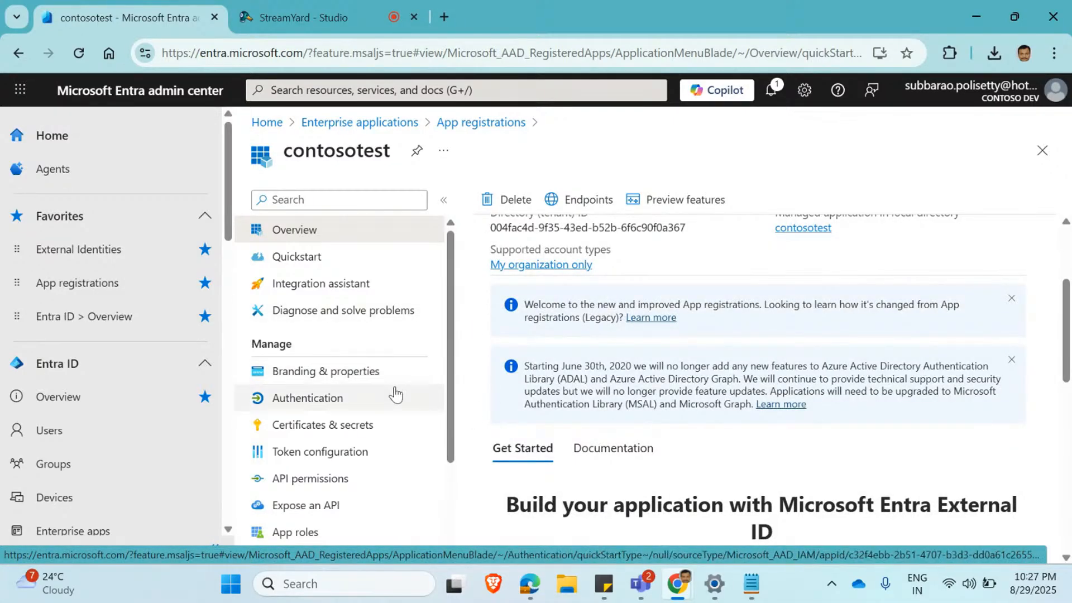
left_click(299, 402)
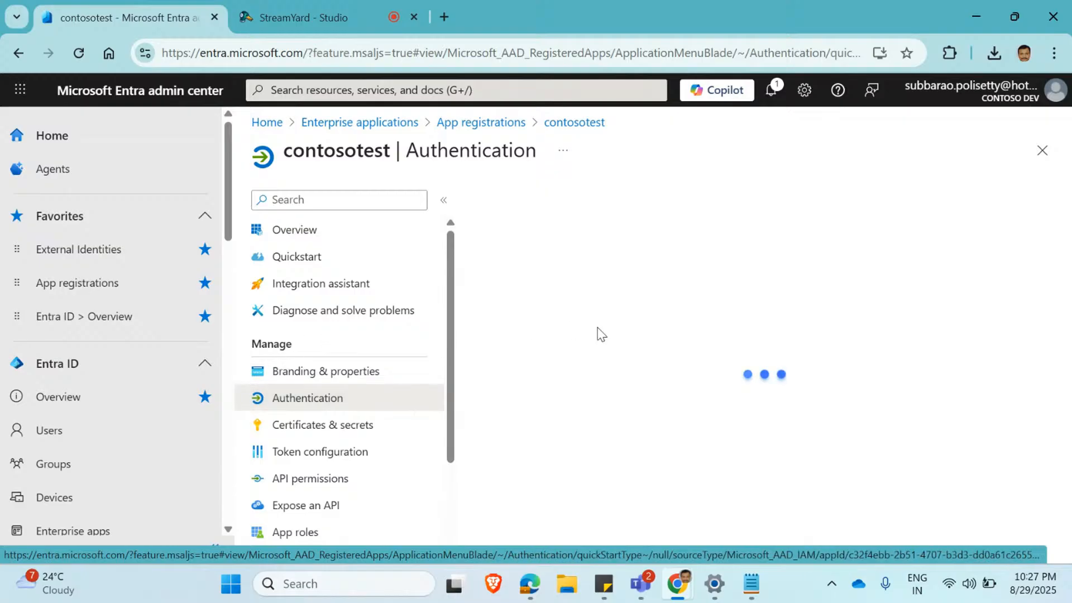
scroll(721, 342, "down", 8)
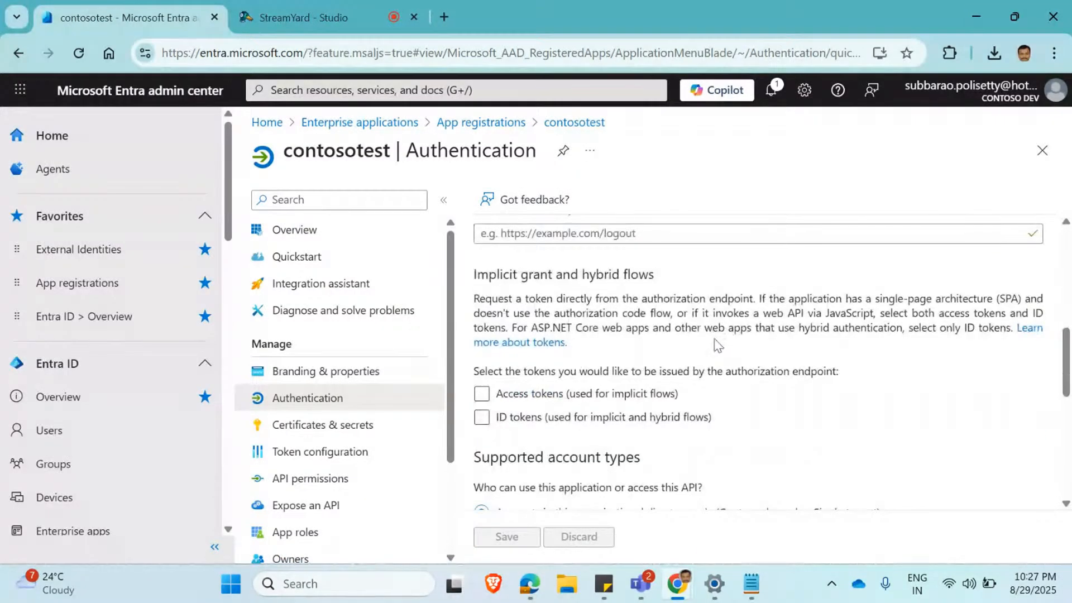
left_click(482, 396)
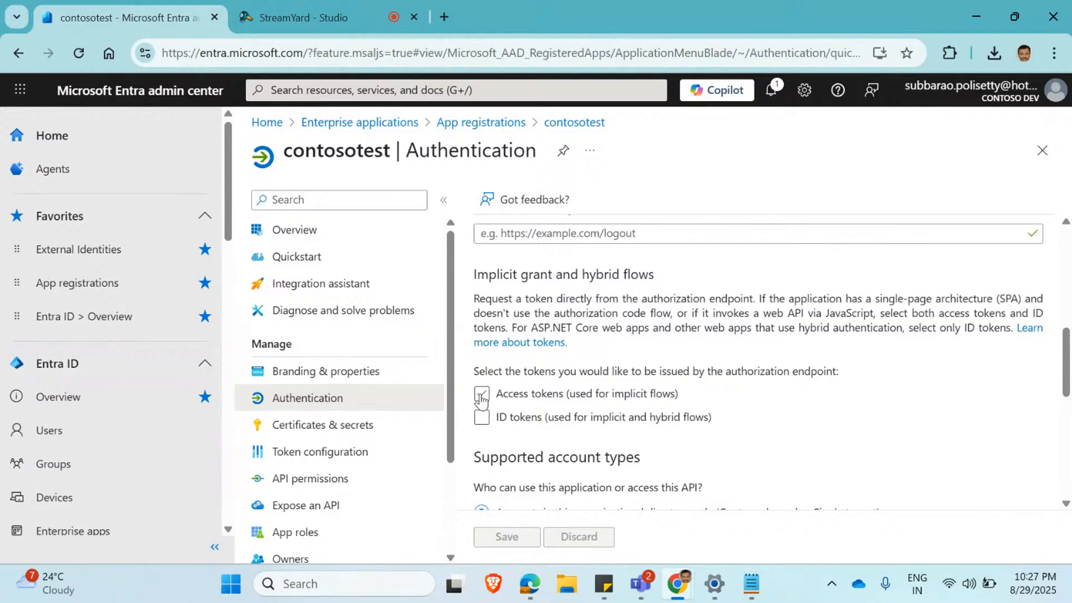
left_click(480, 420)
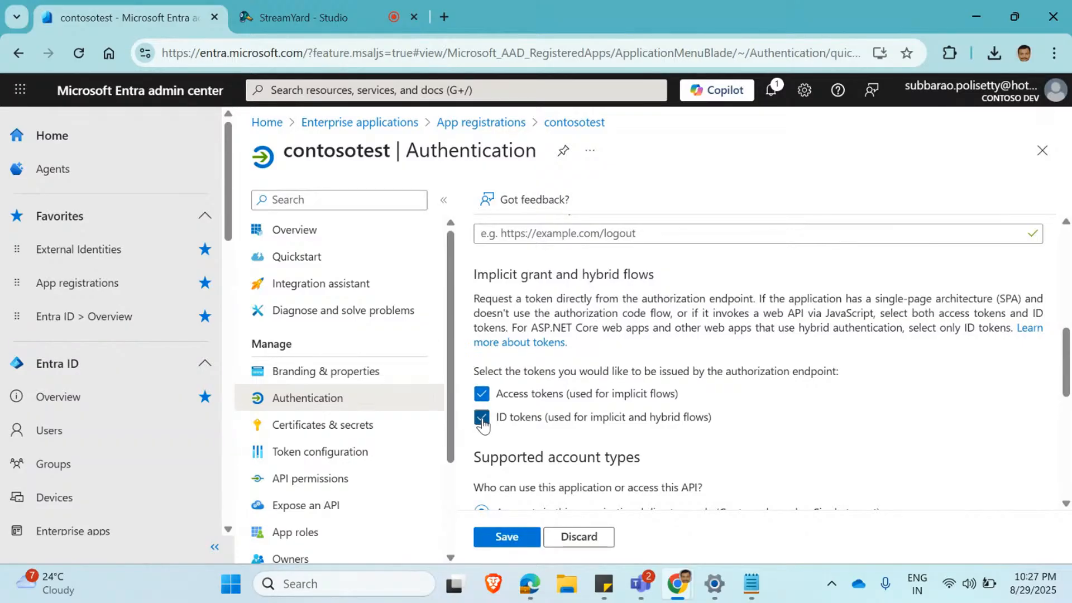
scroll(484, 425, "down", 3)
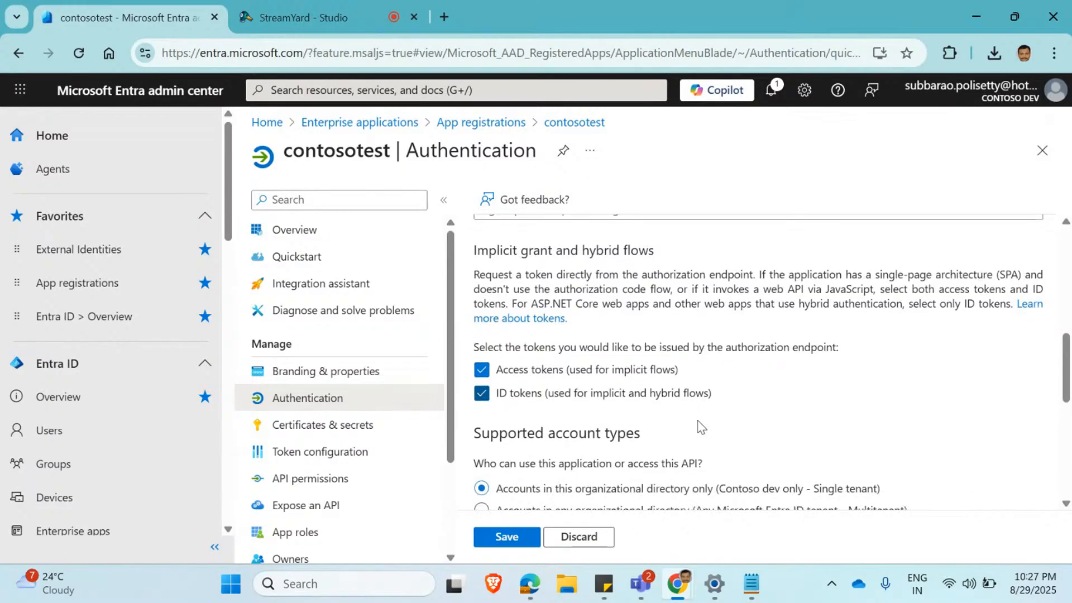
scroll(893, 383, "down", 2)
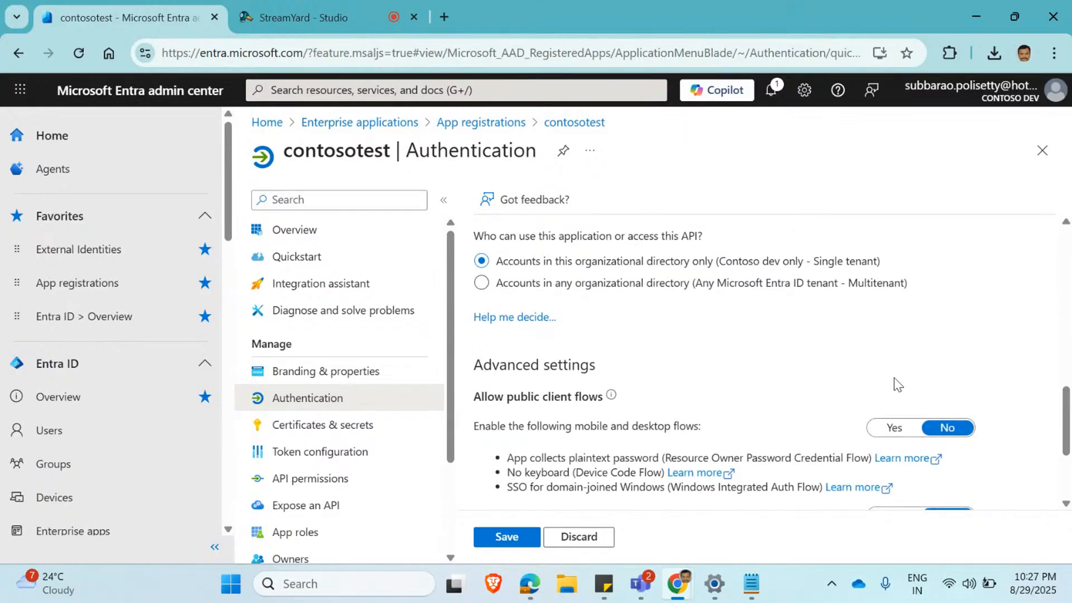
scroll(893, 383, "down", 2)
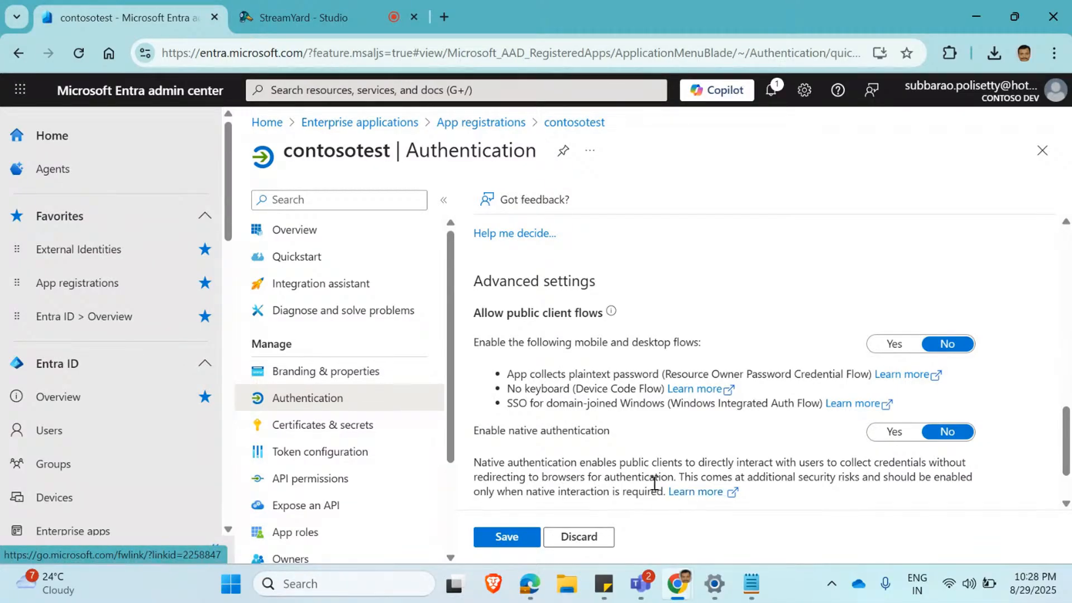
left_click(507, 534)
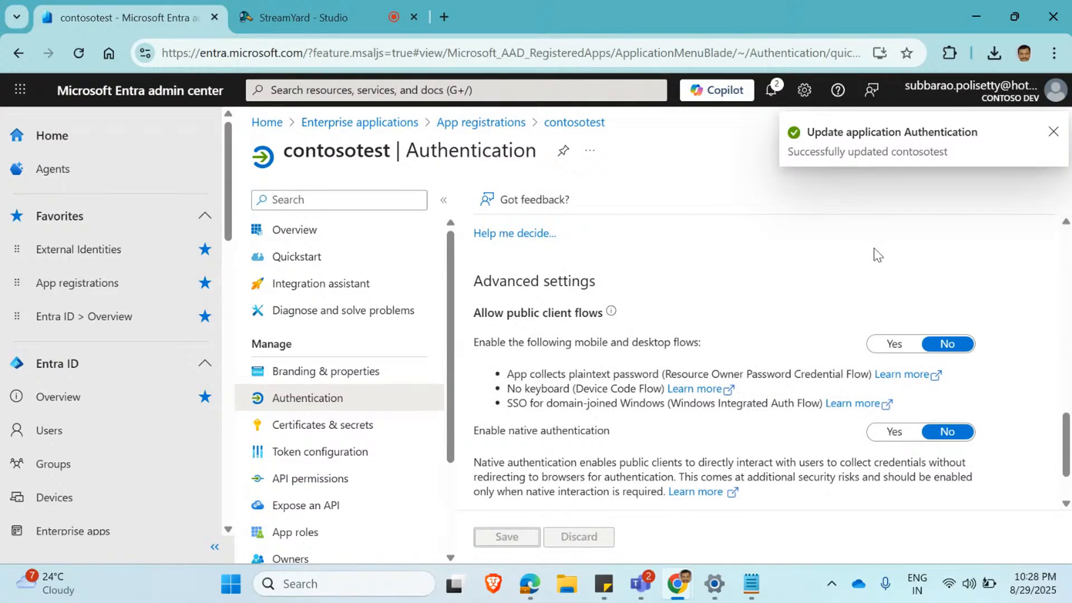
left_click(1051, 134)
Grant admin consent for Contoso dev on contosotest's configured API permissions.
scroll(658, 336, "up", 10)
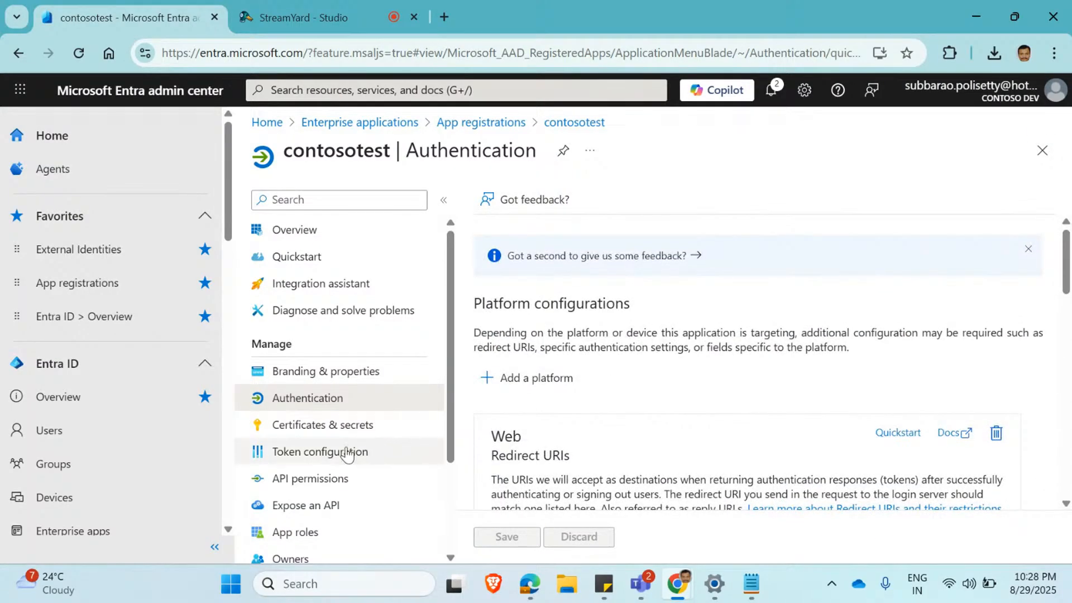
left_click(353, 488)
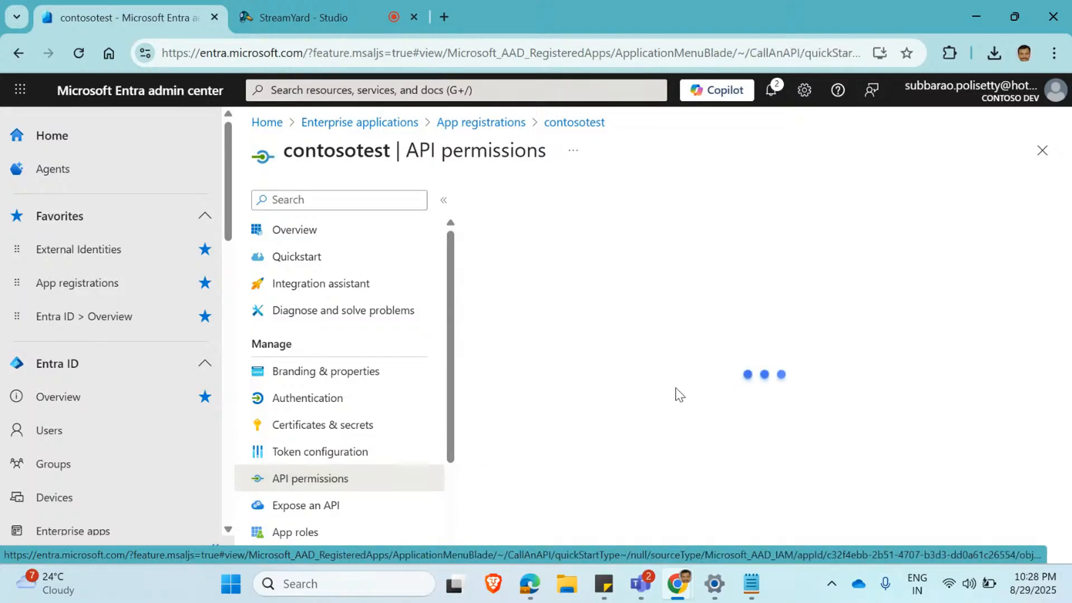
scroll(675, 387, "down", 2)
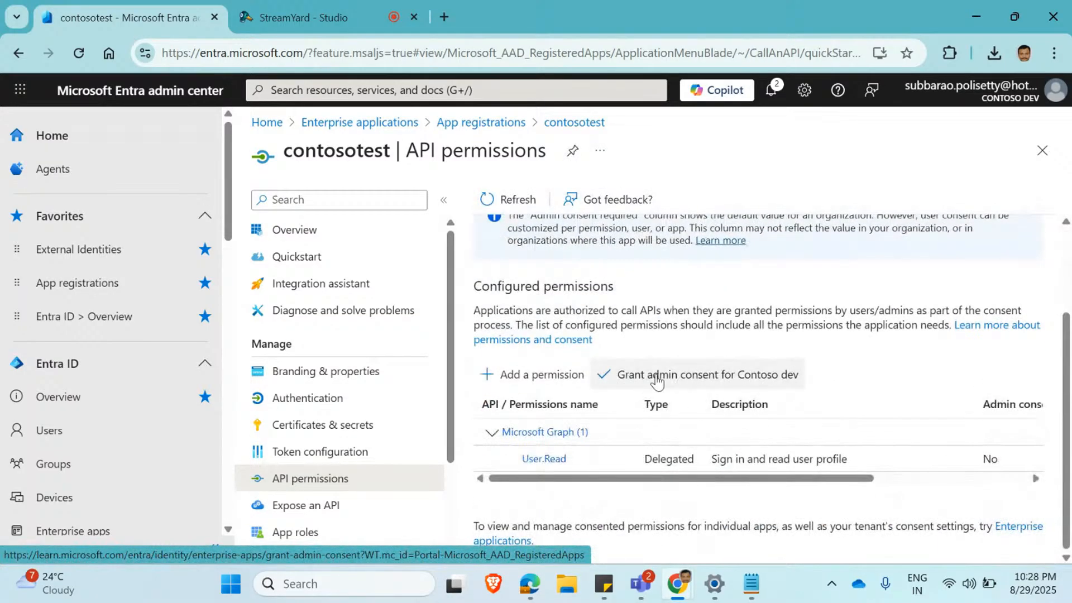
left_click(661, 377)
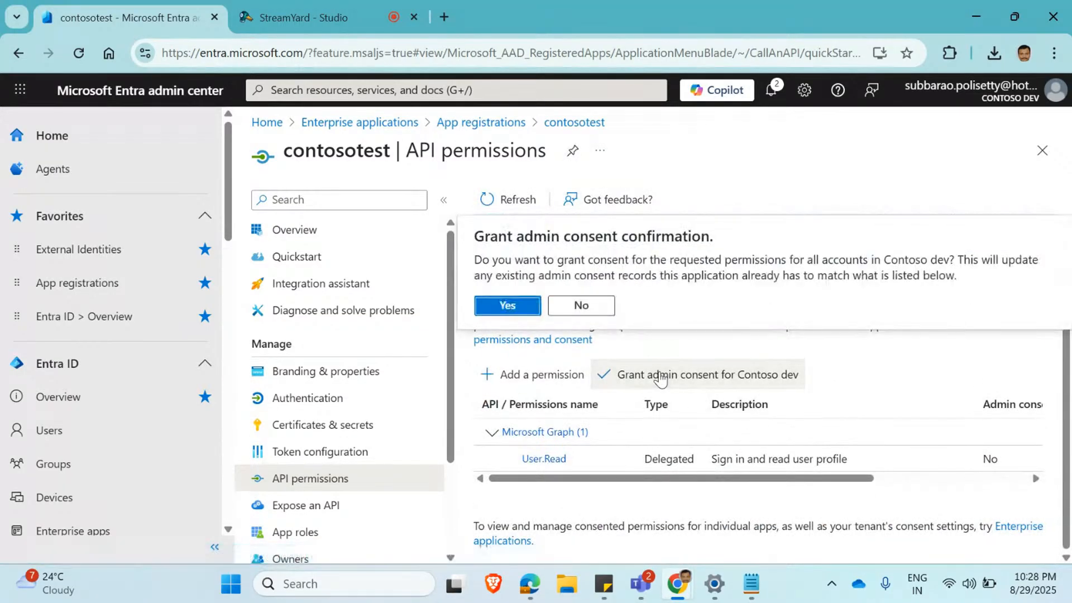
left_click(502, 310)
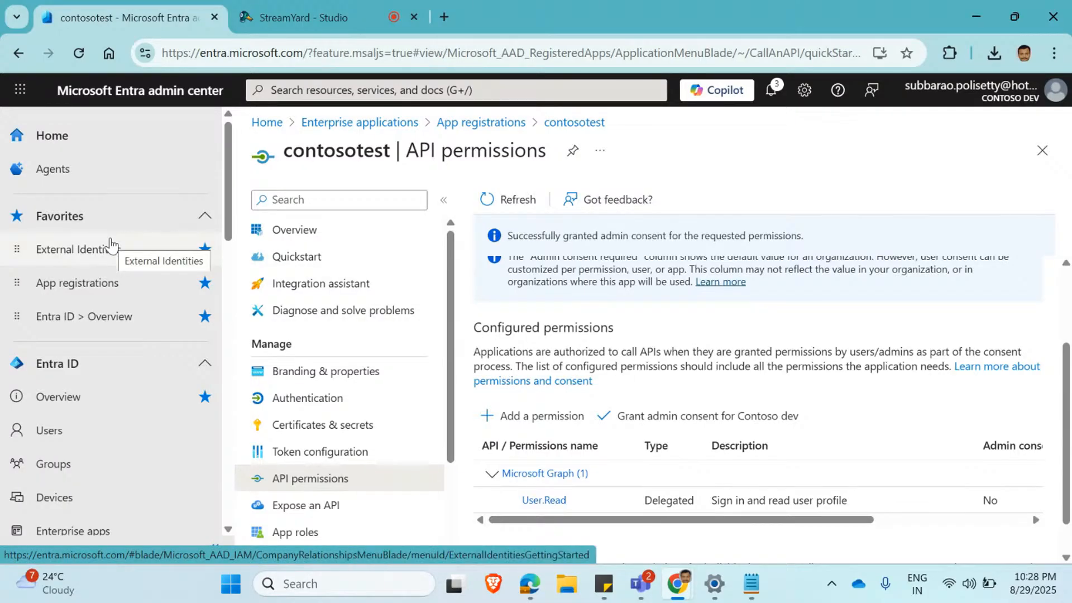
Go to External Identities and display its self-service sign-up user flows.
scroll(335, 424, "down", 3)
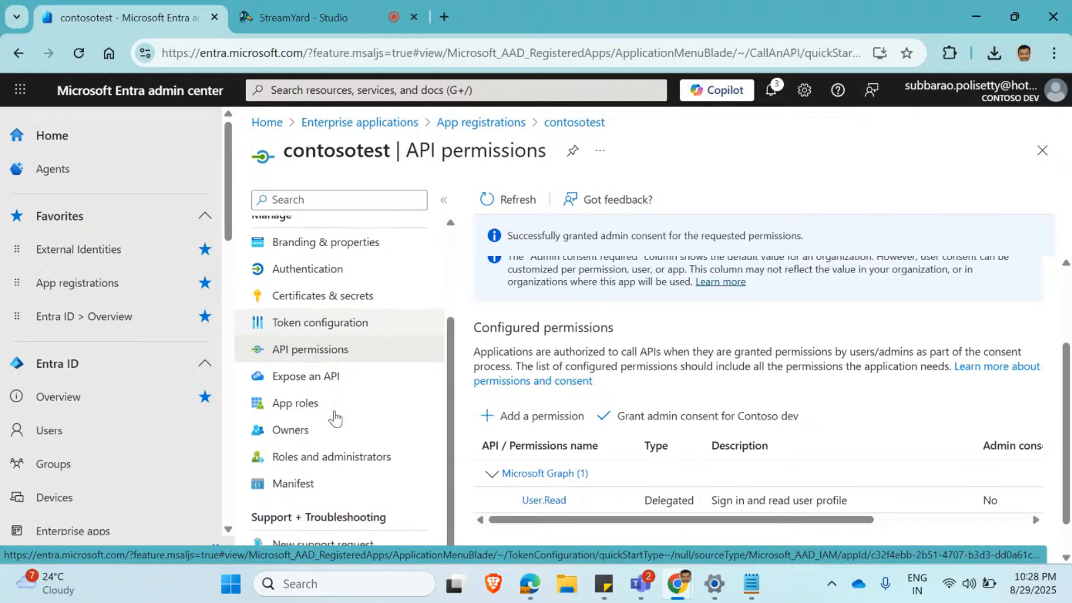
left_click(111, 249)
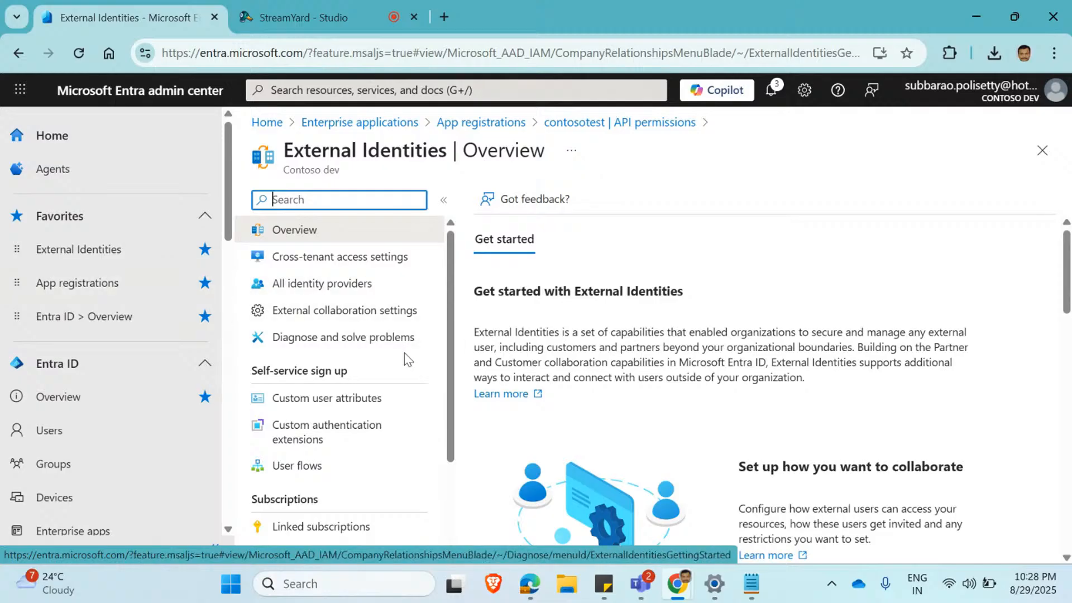
left_click(313, 465)
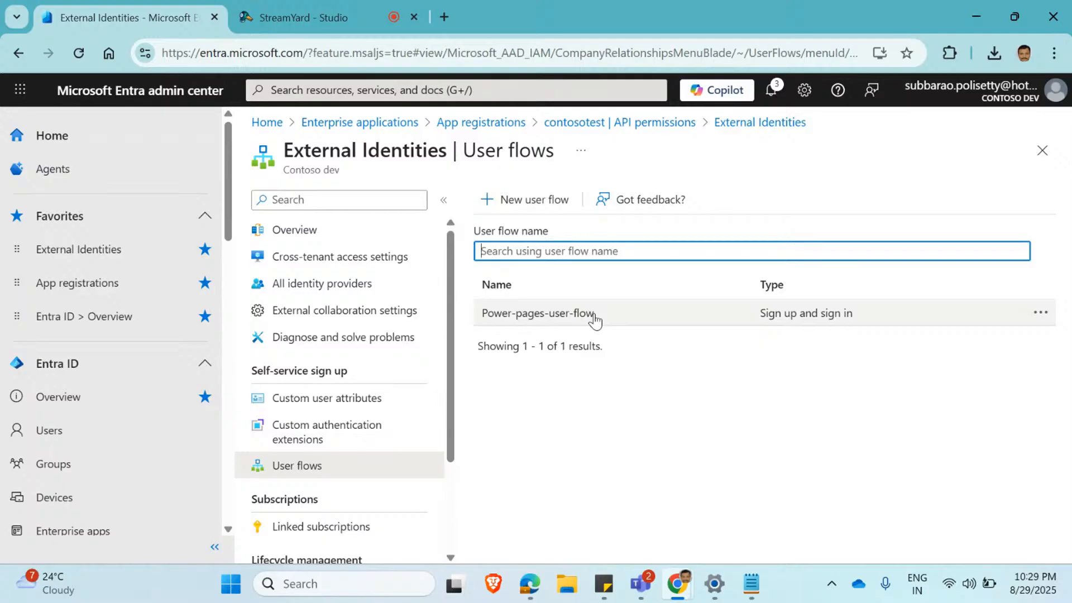
Start a new sign-up and sign-in user flow and name it signup.
left_click(577, 210)
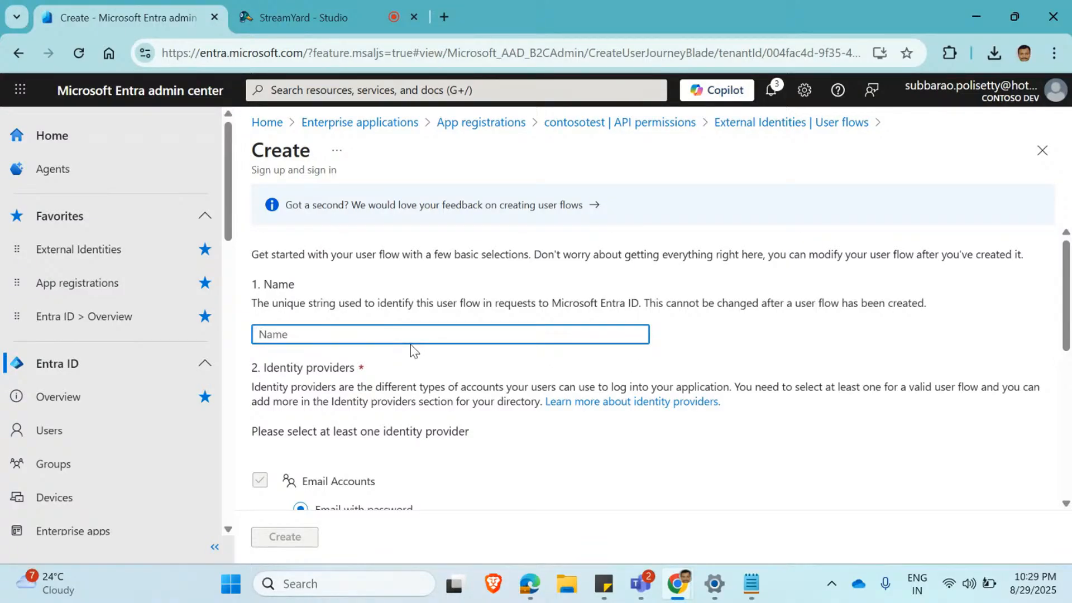
type("Io")
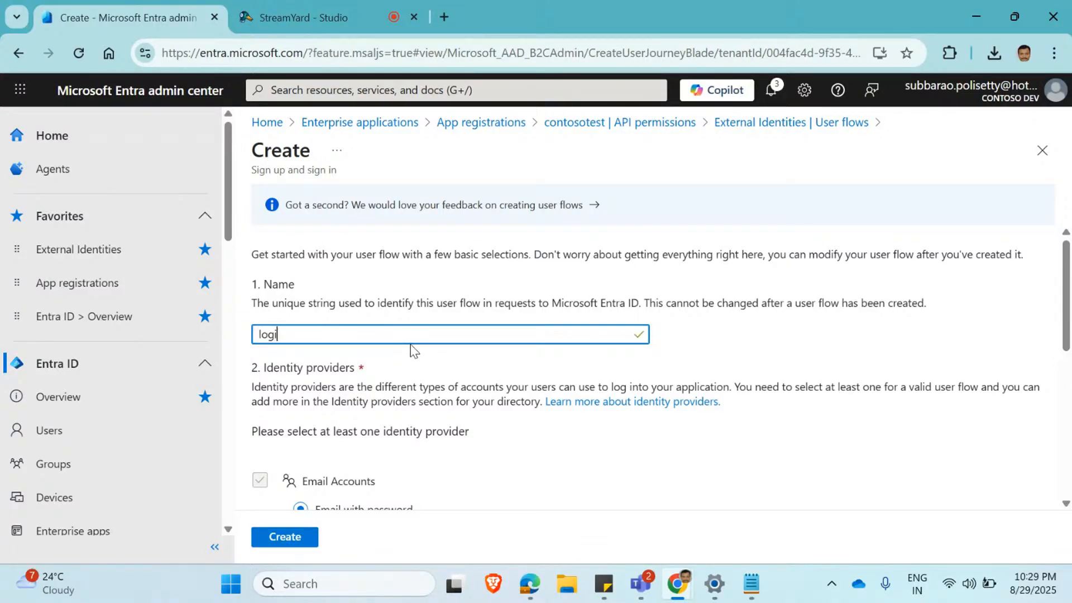
type("g")
key("BackSpace")
key("BackSpace")
key("BackSpace")
type("signup")
Choose Email one-time passcode as the email accounts option for the user flow's identity provider.
scroll(411, 346, "down", 2)
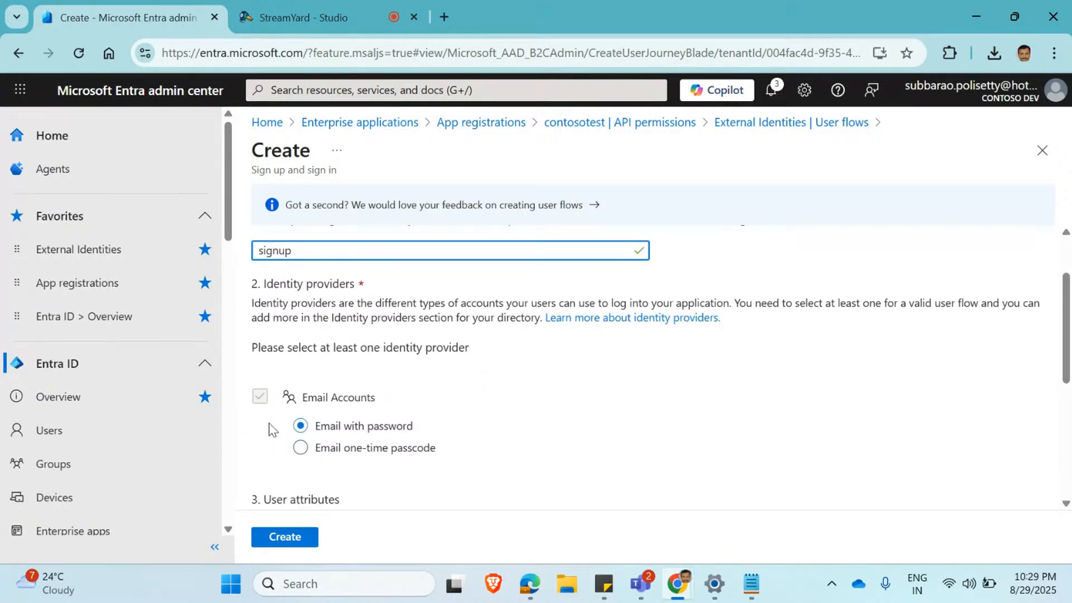
scroll(391, 435, "down", 2)
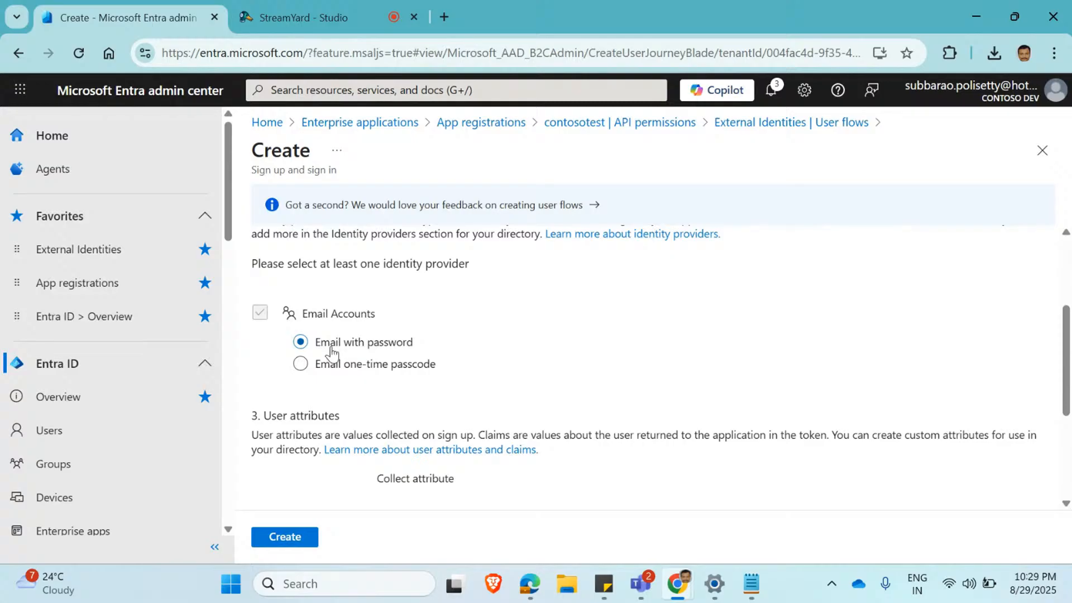
left_click(300, 366)
scroll(324, 330, "down", 1)
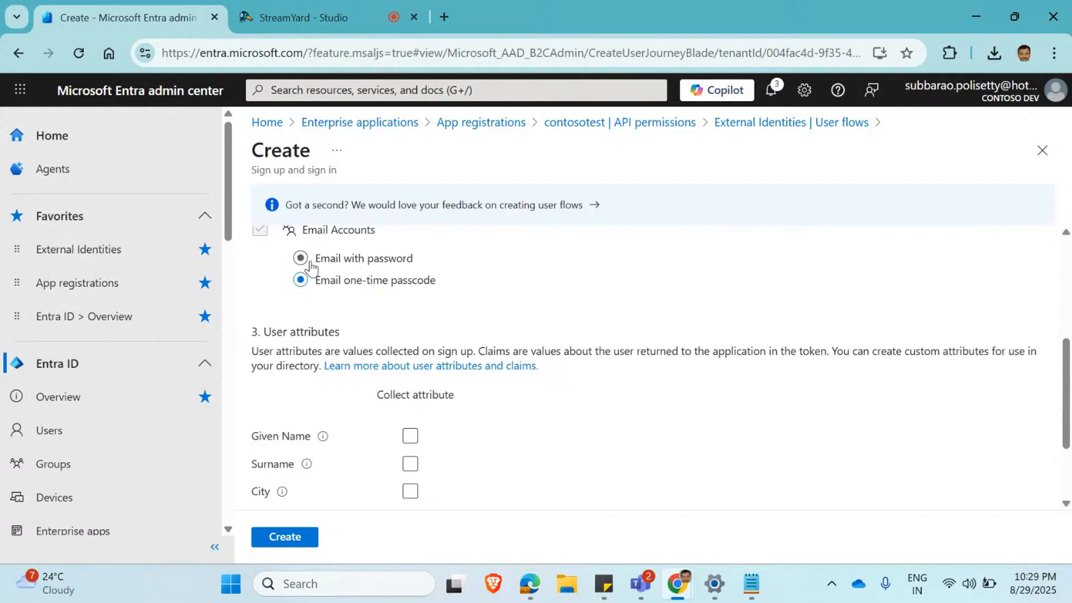
Select Given Name, Surname, City, Country/Region and Display Name as attributes collected by the user flow.
scroll(463, 296, "down", 1)
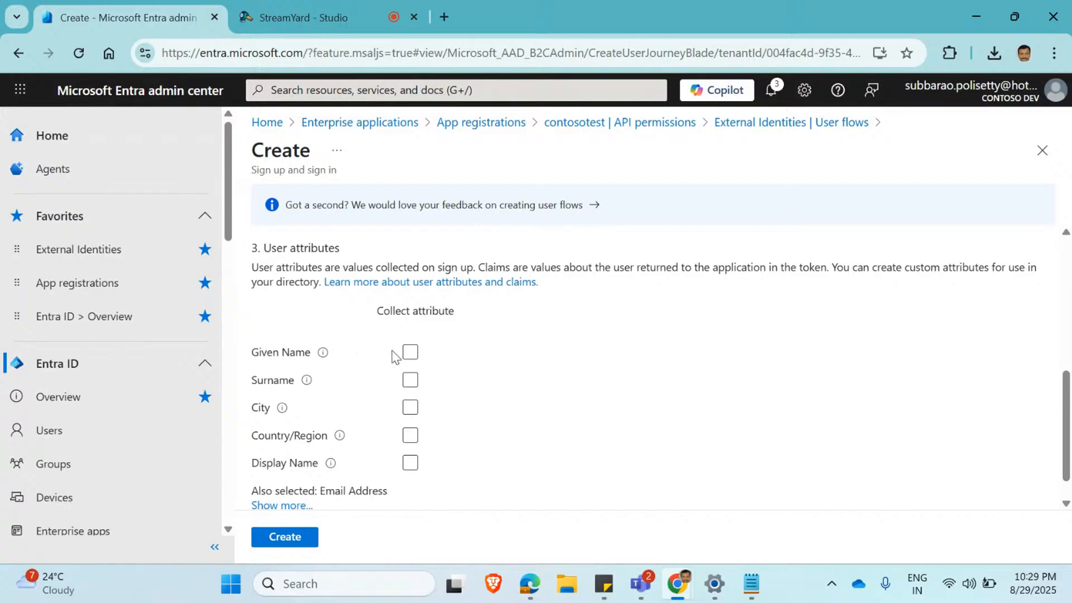
scroll(424, 344, "down", 1)
scroll(426, 345, "down", 1)
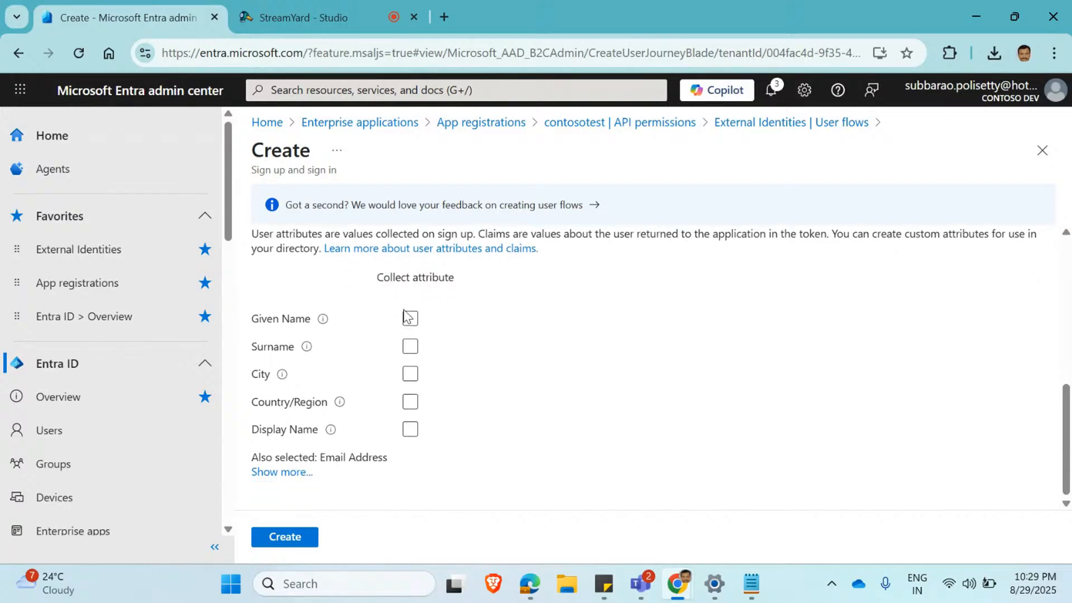
left_click(409, 319)
left_click(409, 352)
left_click(410, 373)
left_click(410, 402)
left_click(409, 430)
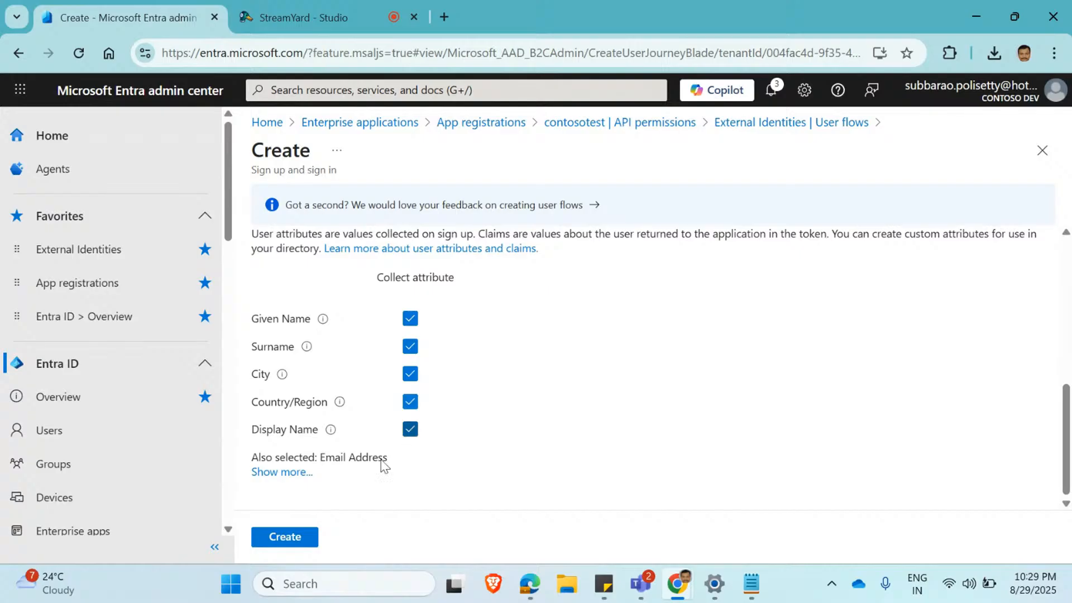
Add Job Title, Postal Code, State/Province and Street Address to the collected attributes and create the signup user flow.
left_click(282, 472)
scroll(981, 360, "down", 2)
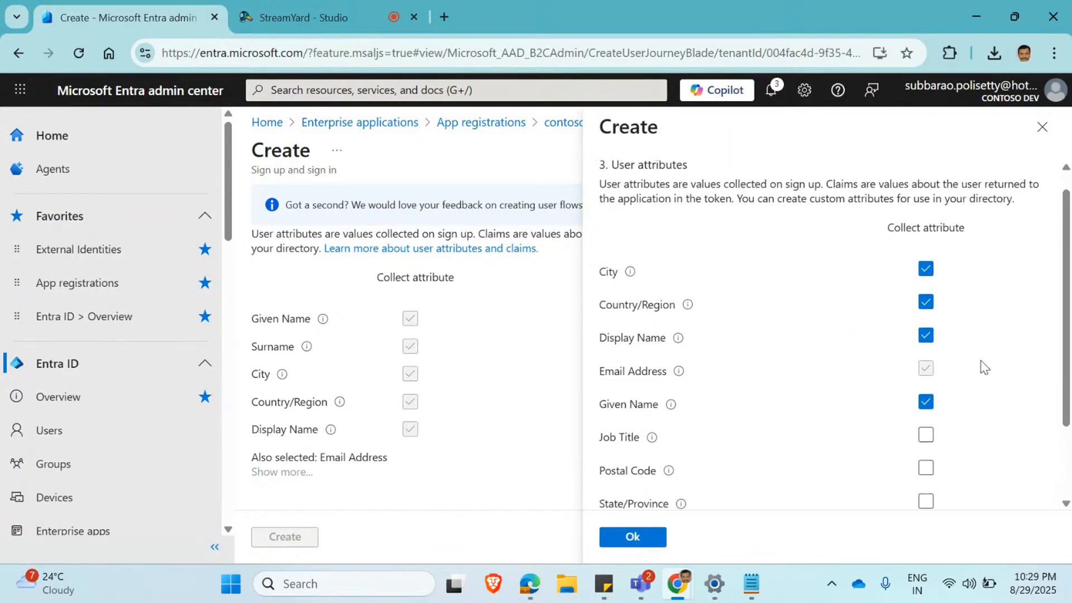
left_click(926, 335)
left_click(925, 367)
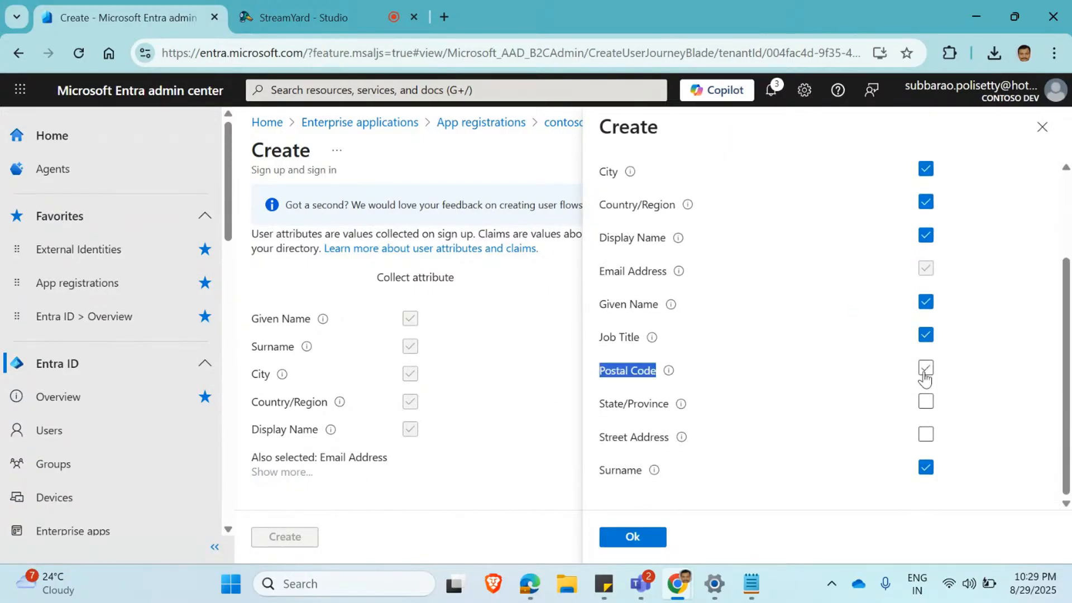
left_click(925, 401)
left_click(925, 434)
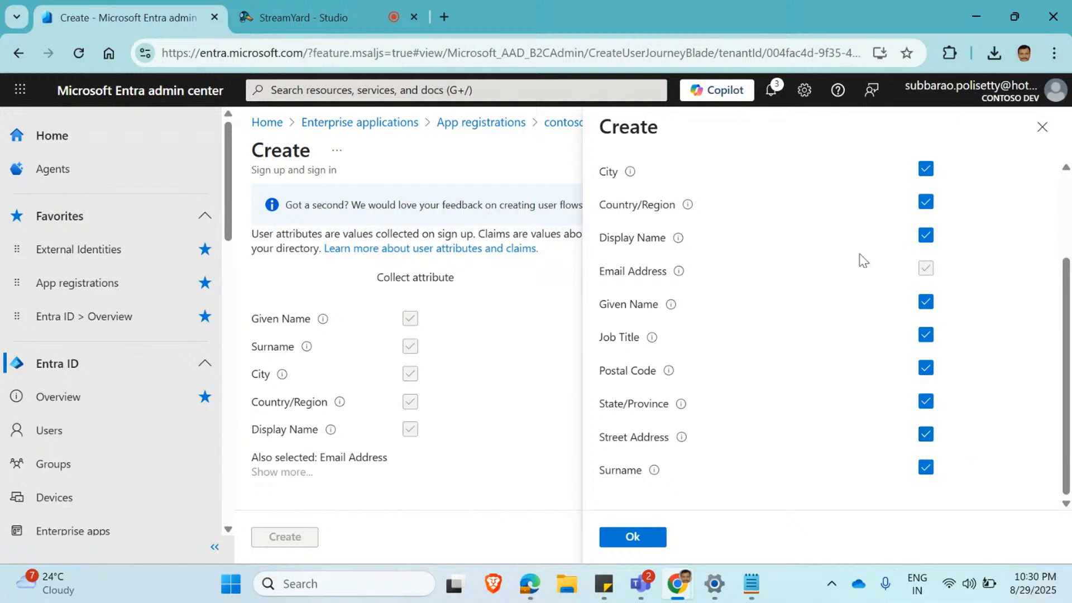
scroll(914, 202, "up", 2)
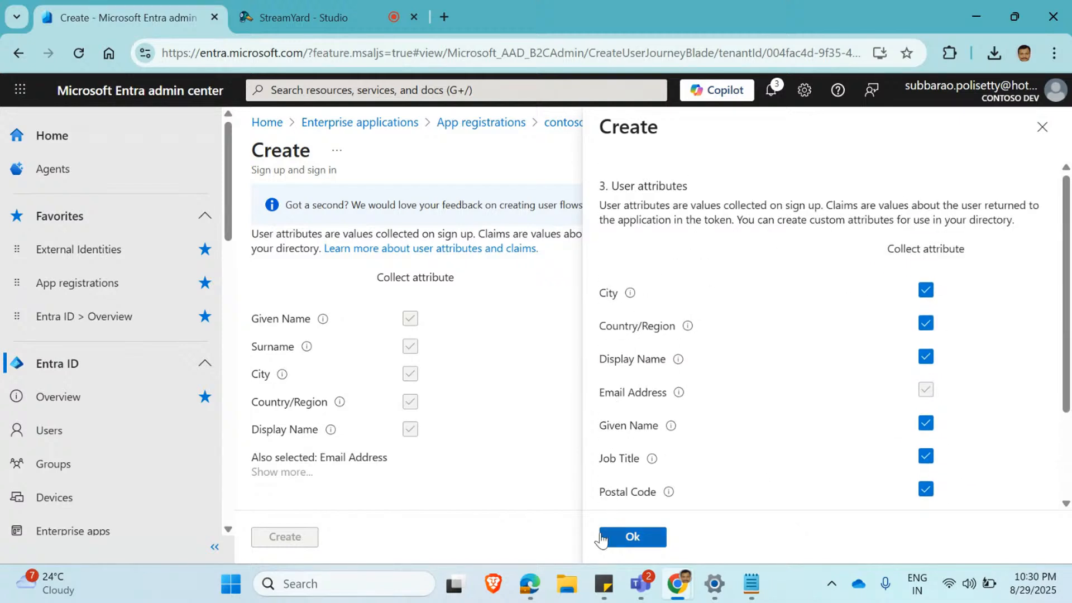
left_click(621, 537)
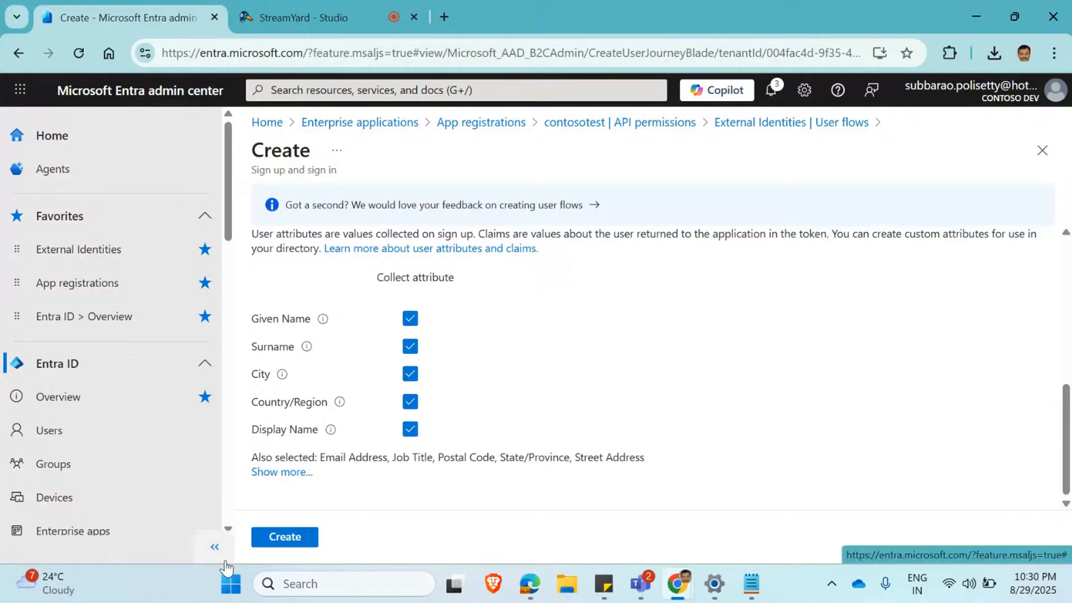
left_click(288, 537)
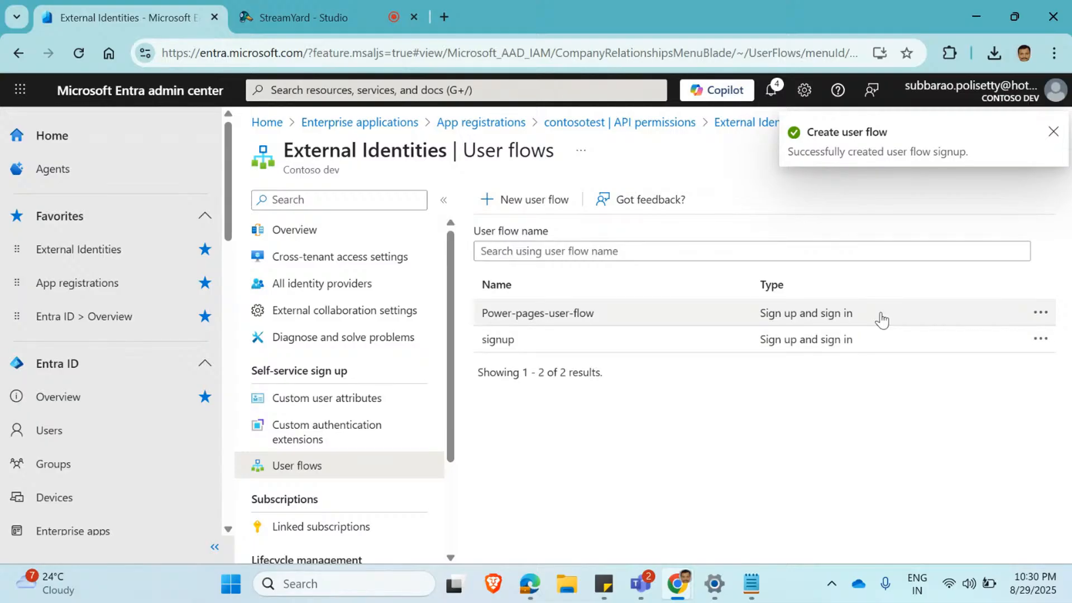
Associate the contosotest application with the signup user flow.
left_click(498, 340)
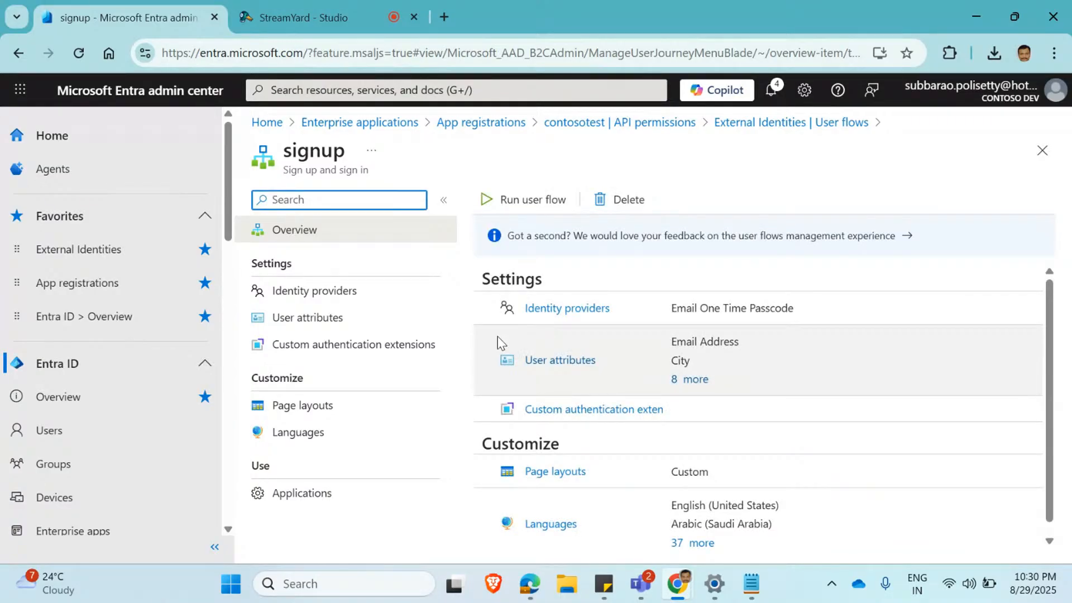
left_click(307, 506)
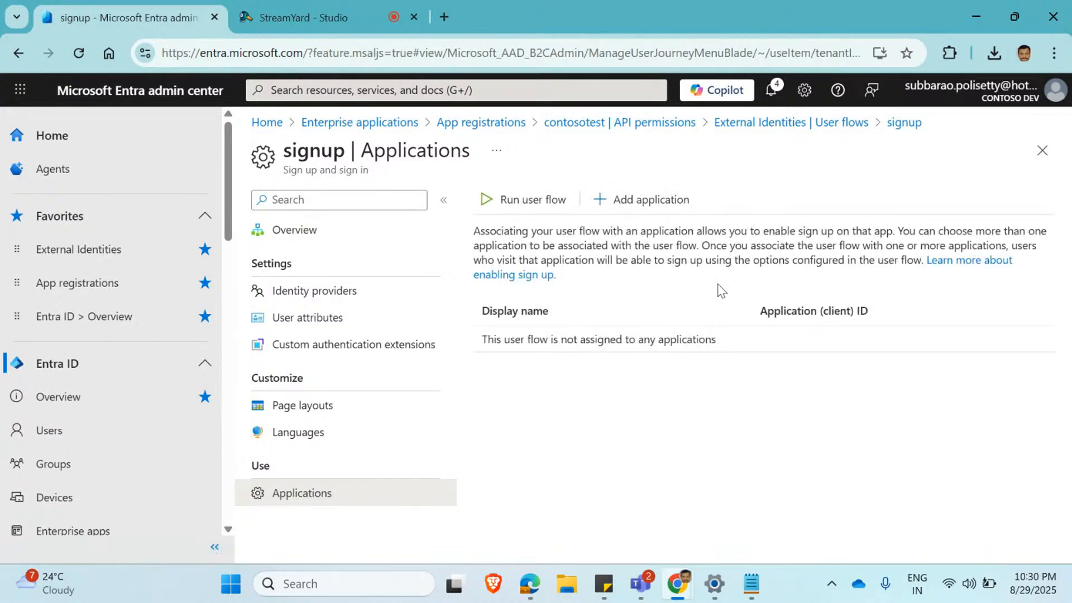
left_click(652, 199)
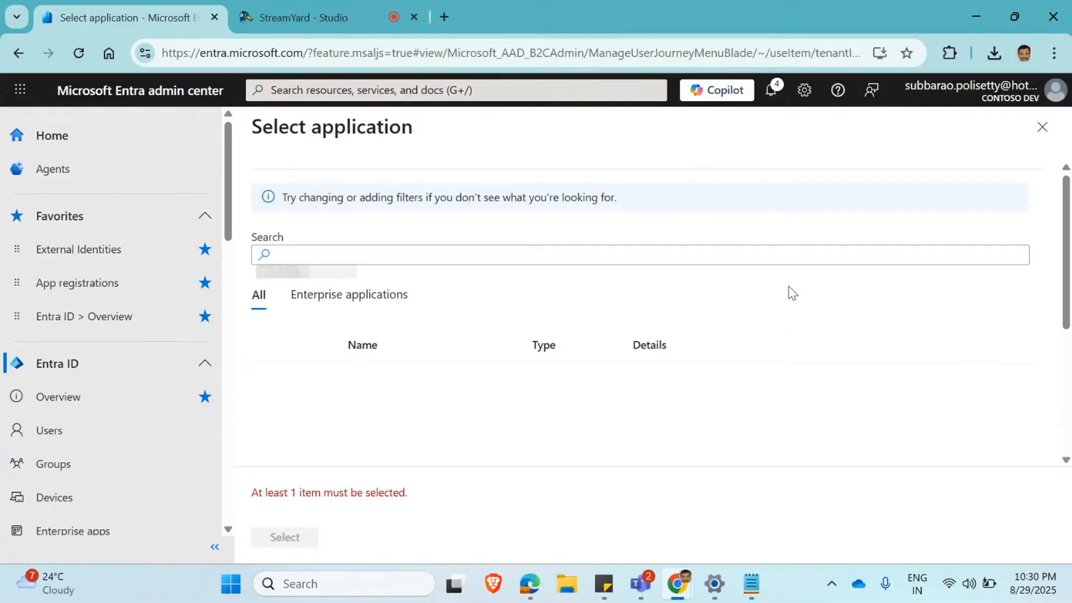
scroll(469, 419, "down", 2)
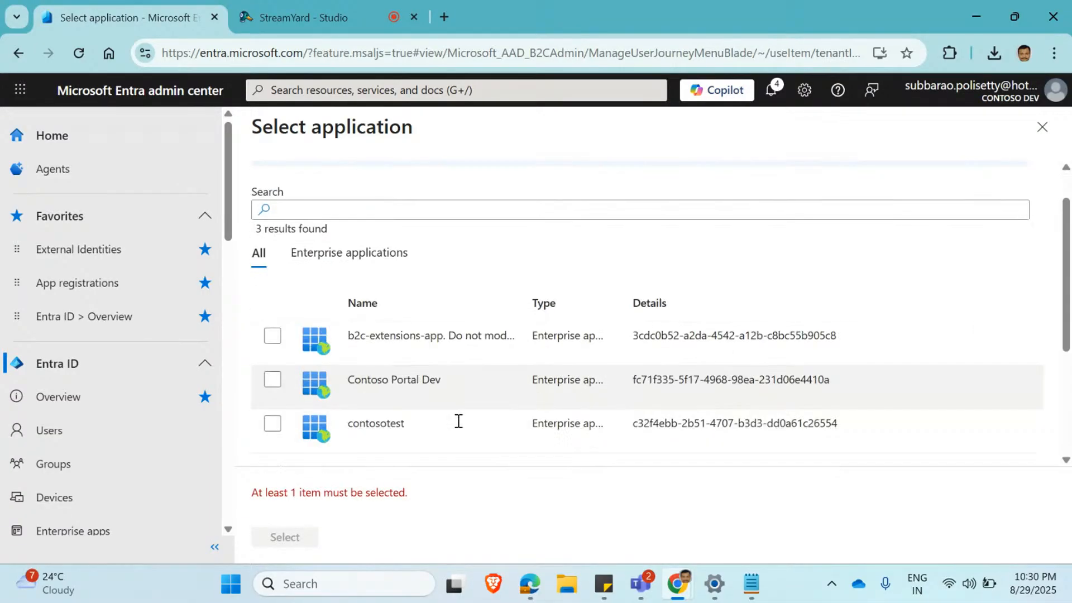
left_click(272, 385)
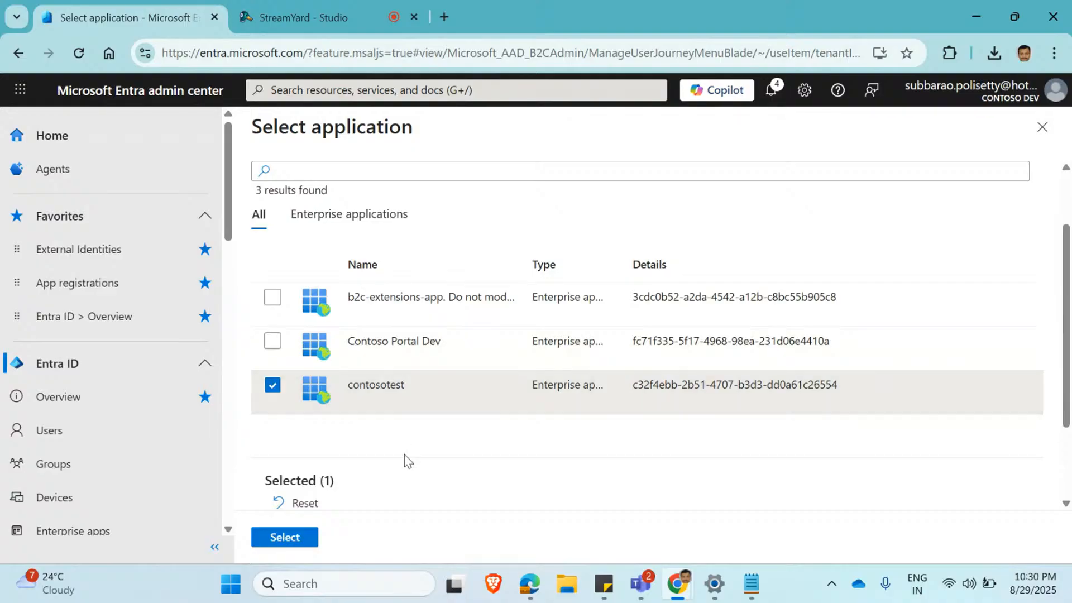
scroll(404, 454, "down", 2)
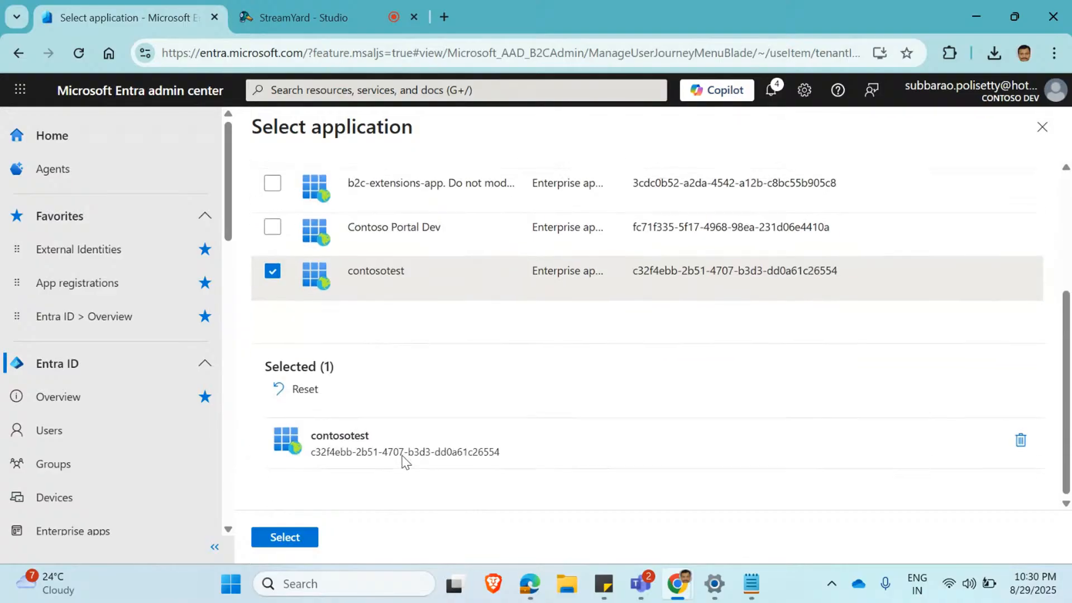
left_click(299, 538)
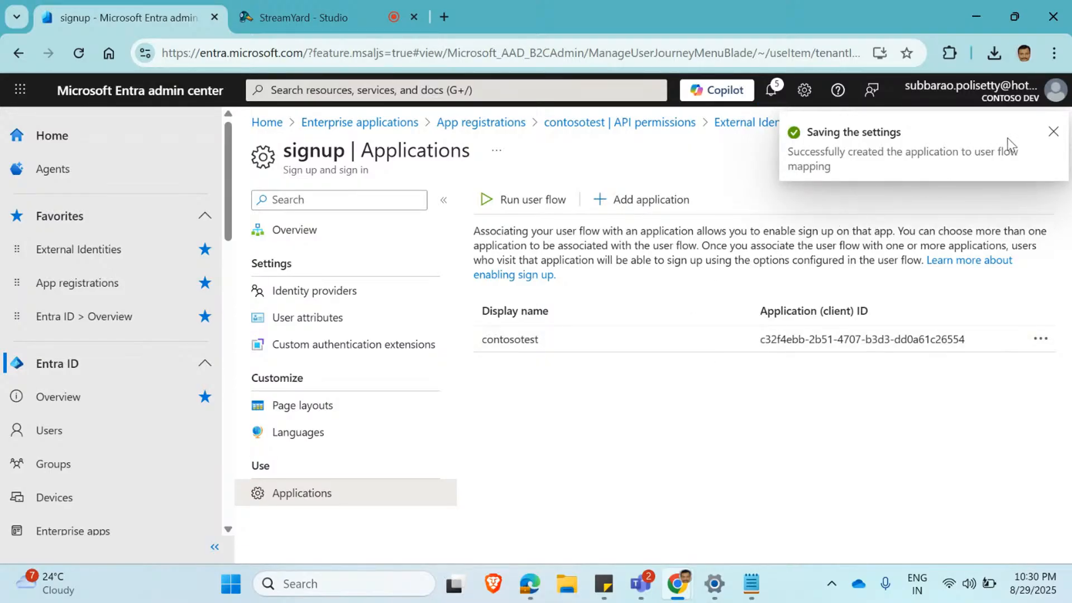
left_click(1053, 134)
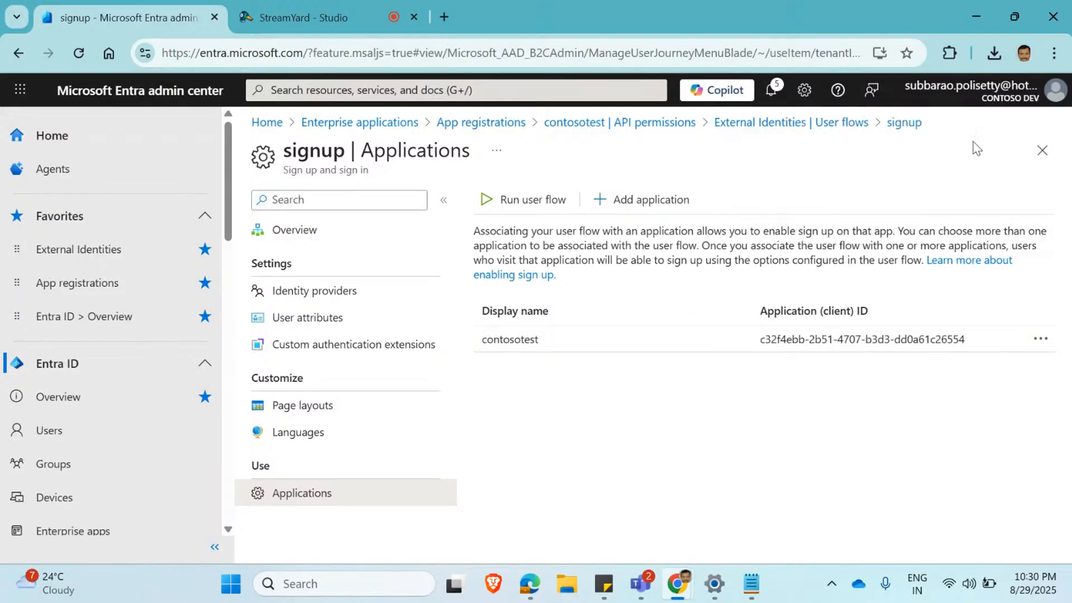
Open the contosotest app registration's overview and compare its application (client) ID with the one saved in the Notepad notes.
left_click(118, 290)
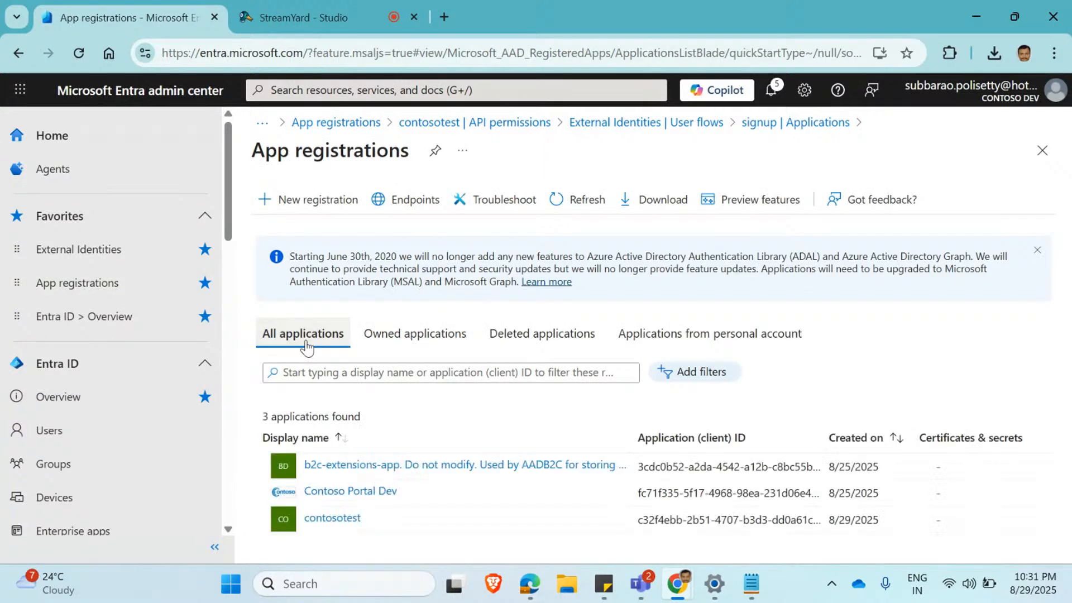
left_click(333, 518)
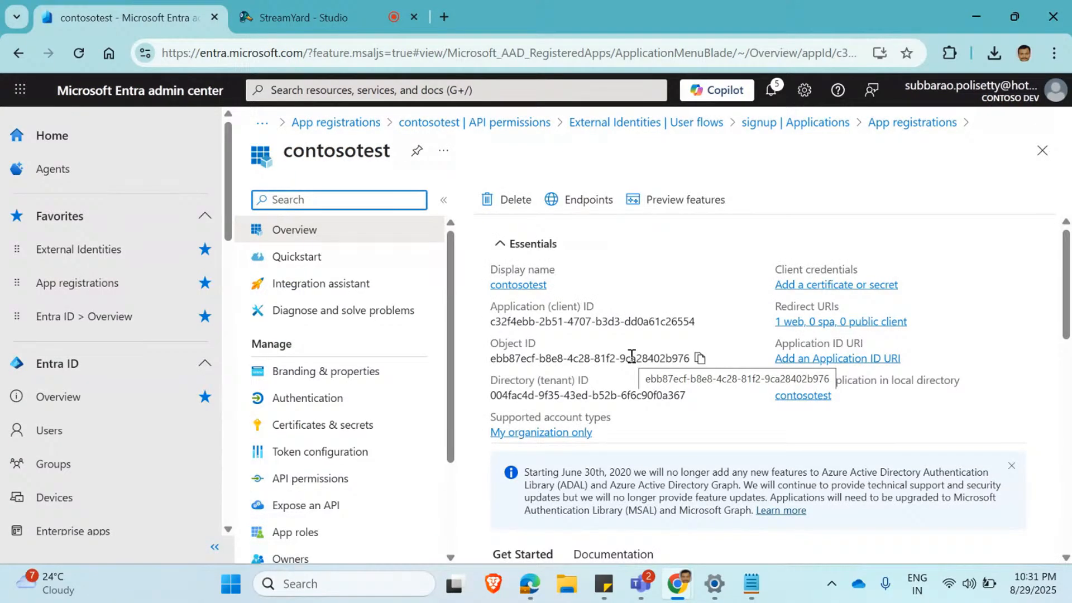
left_click(742, 587)
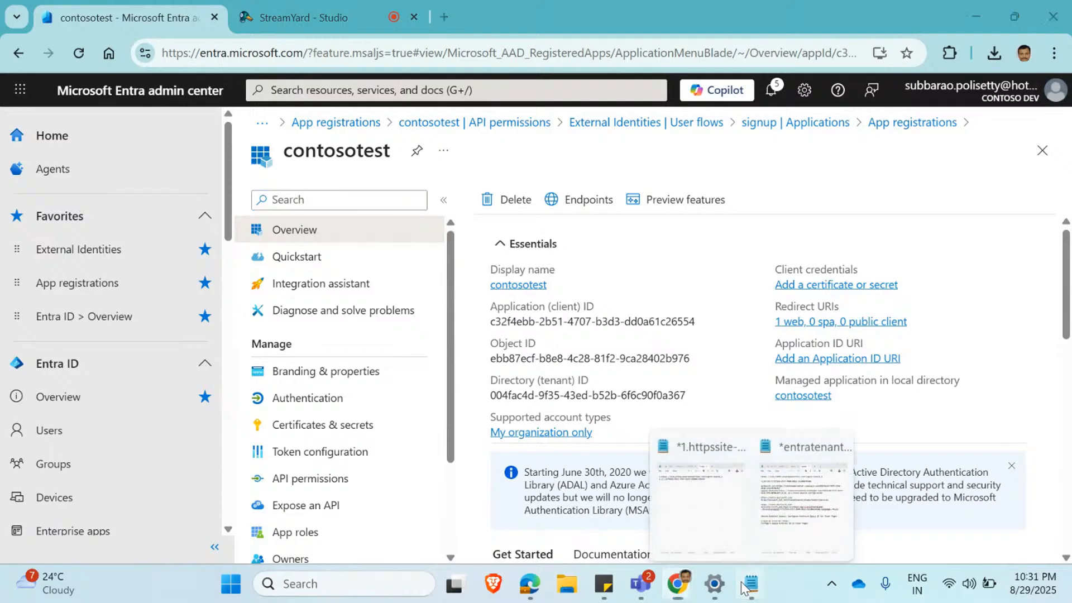
left_click(698, 497)
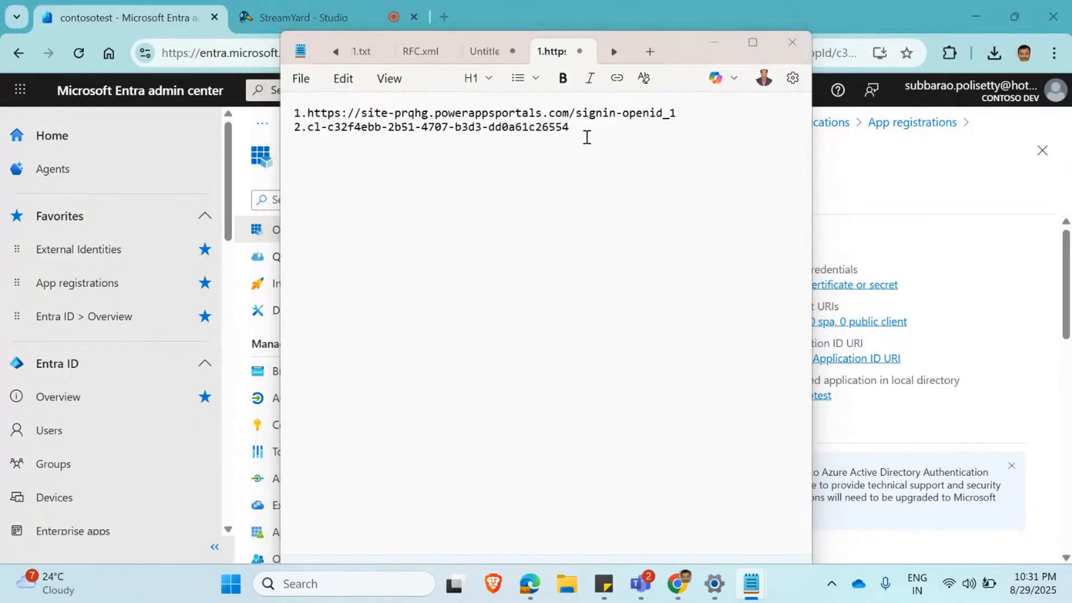
key("alt+Tab")
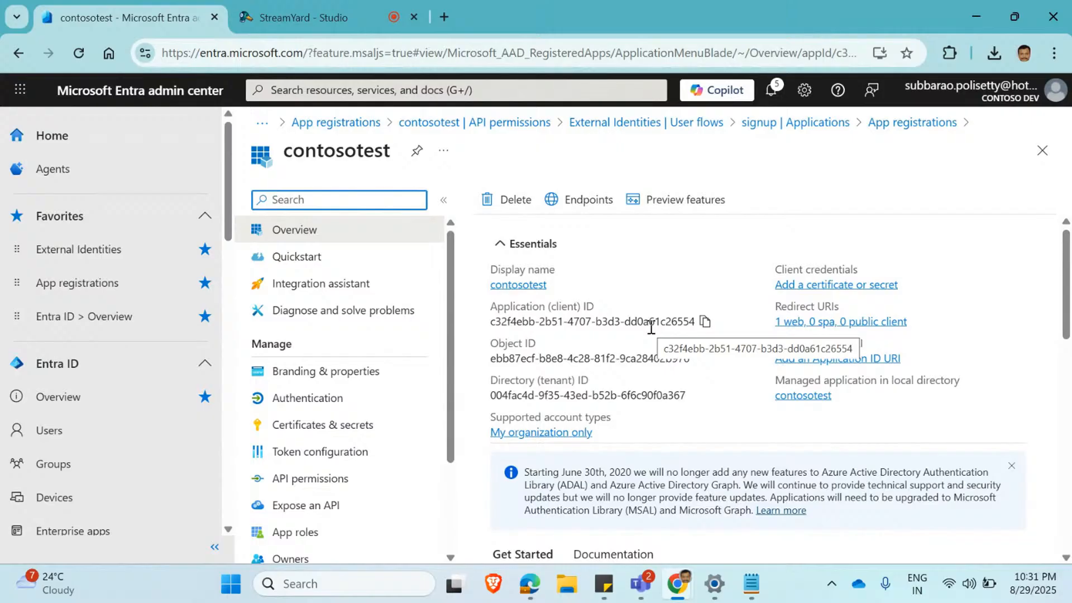
scroll(1021, 413, "down", 3)
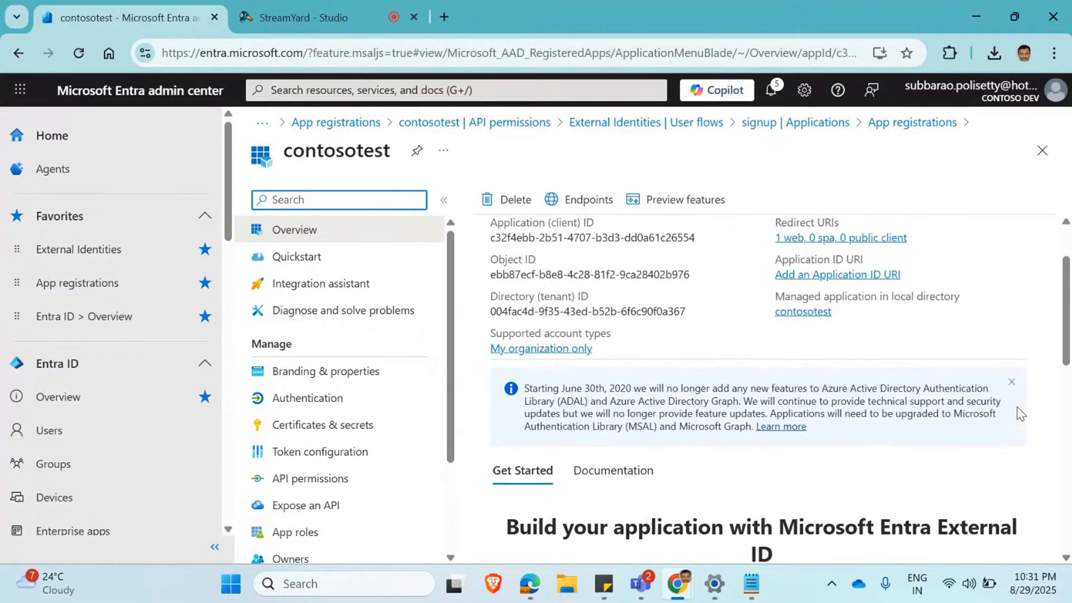
scroll(1020, 413, "up", 3)
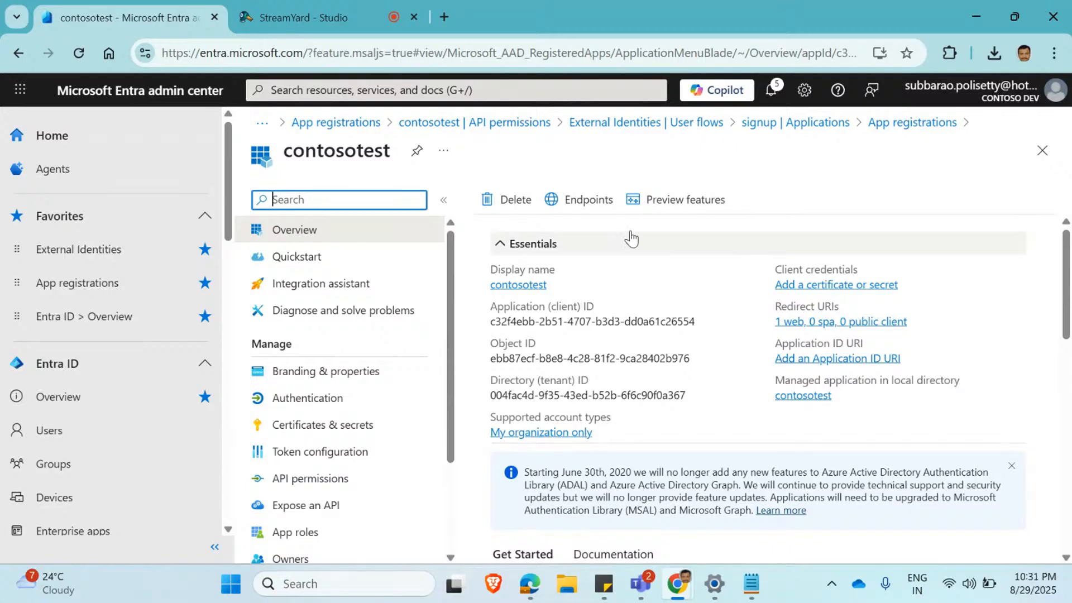
Copy the Authority URL from the contosotest endpoints into the Notepad notes as item 3.
left_click(589, 199)
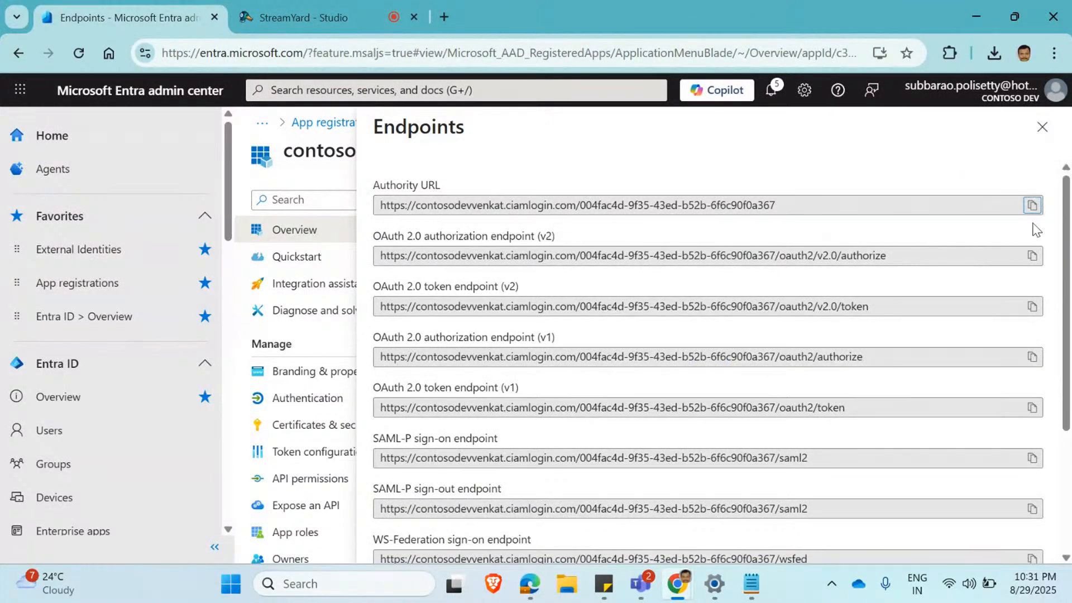
left_click(1032, 204)
key("alt+Tab")
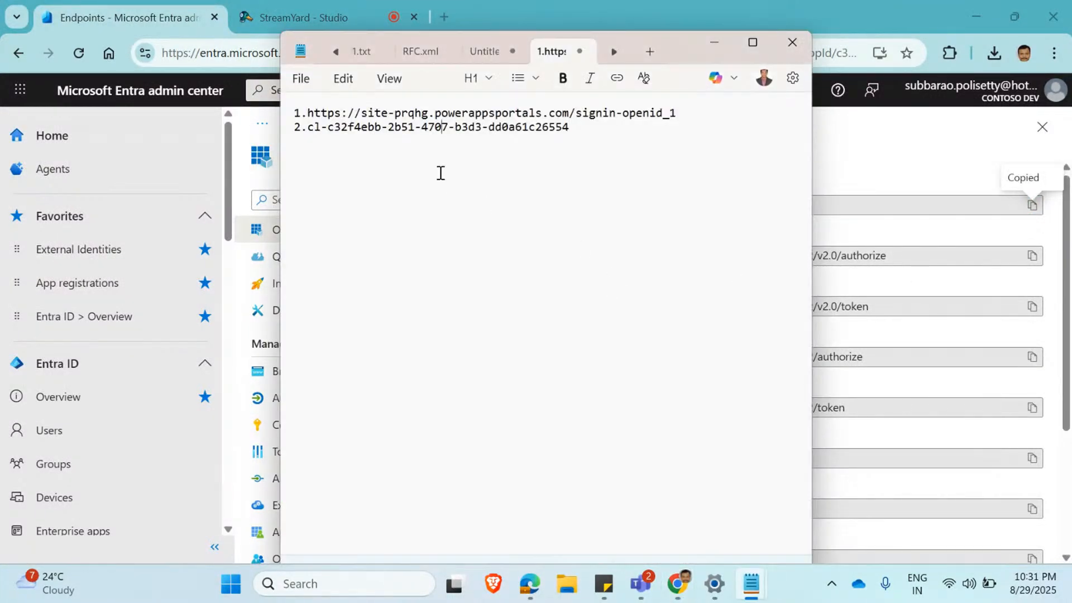
left_click(608, 132)
type("3.")
key("ctrl+v")
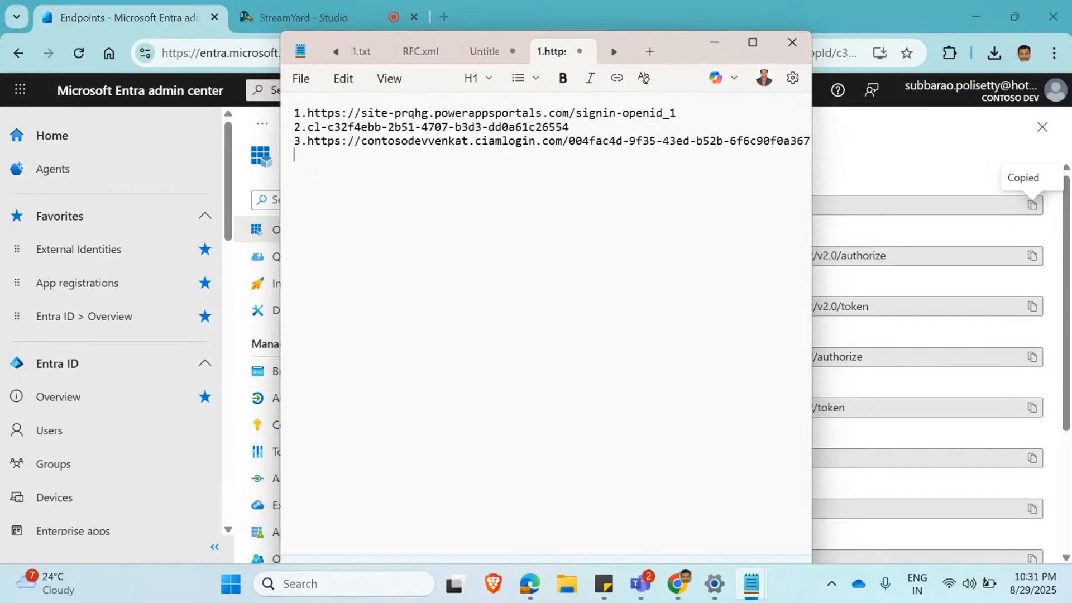
Copy the OpenID Connect metadata document URL from the endpoints into the Notepad notes as item 4 and review the list.
key("alt+Tab")
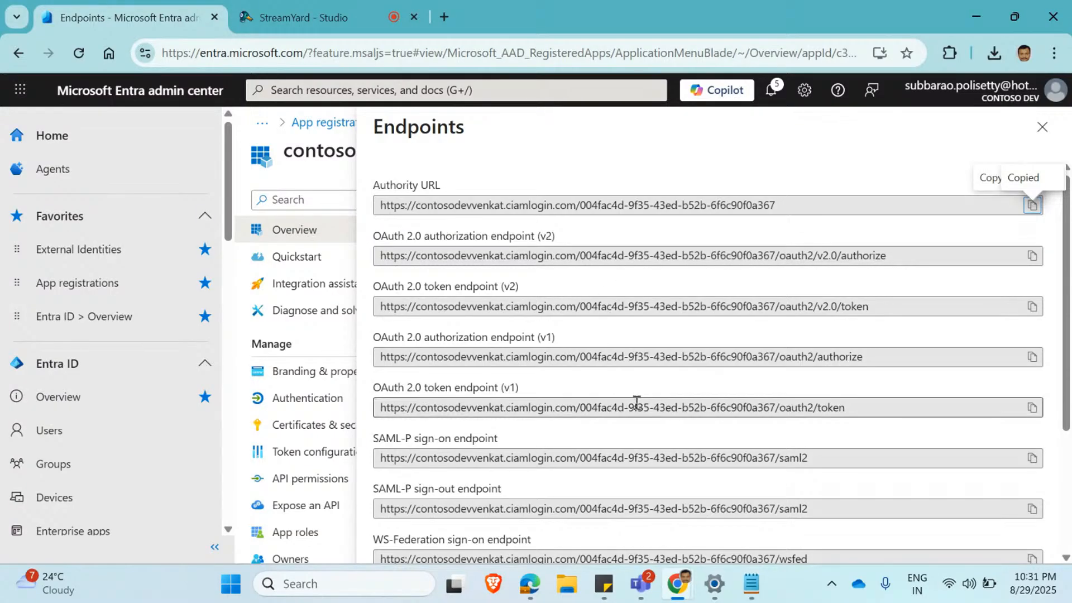
scroll(636, 403, "down", 3)
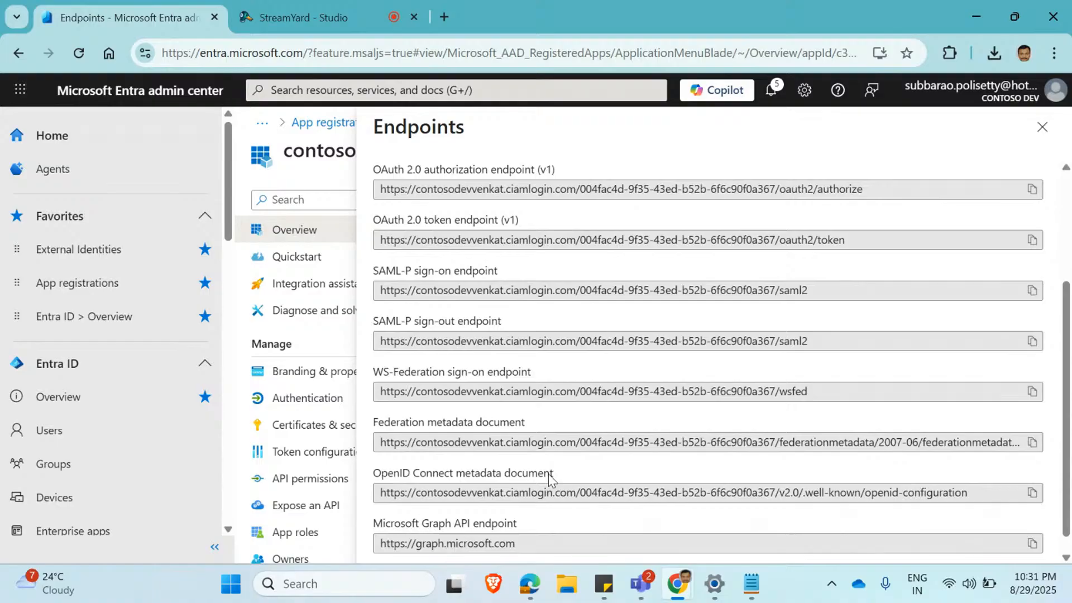
left_click(1032, 493)
key("alt+Tab")
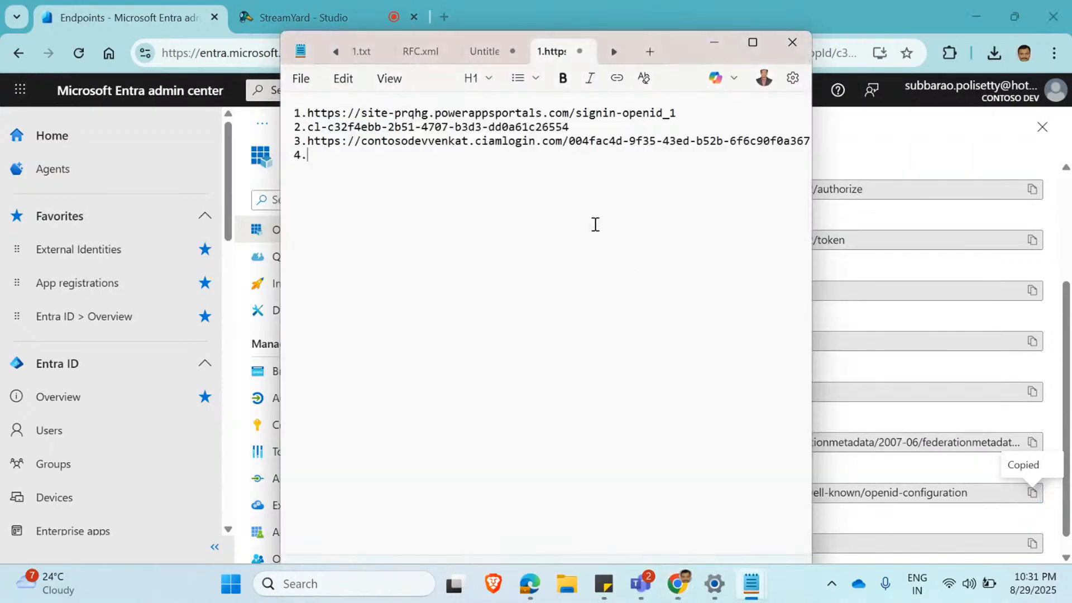
key("ctrl+v")
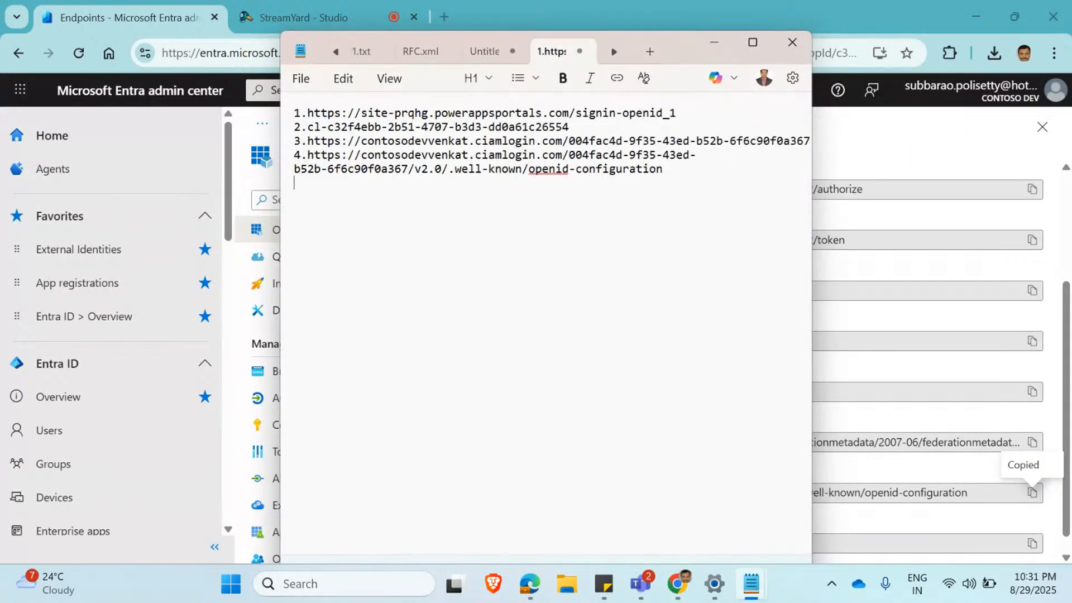
key("alt+Tab")
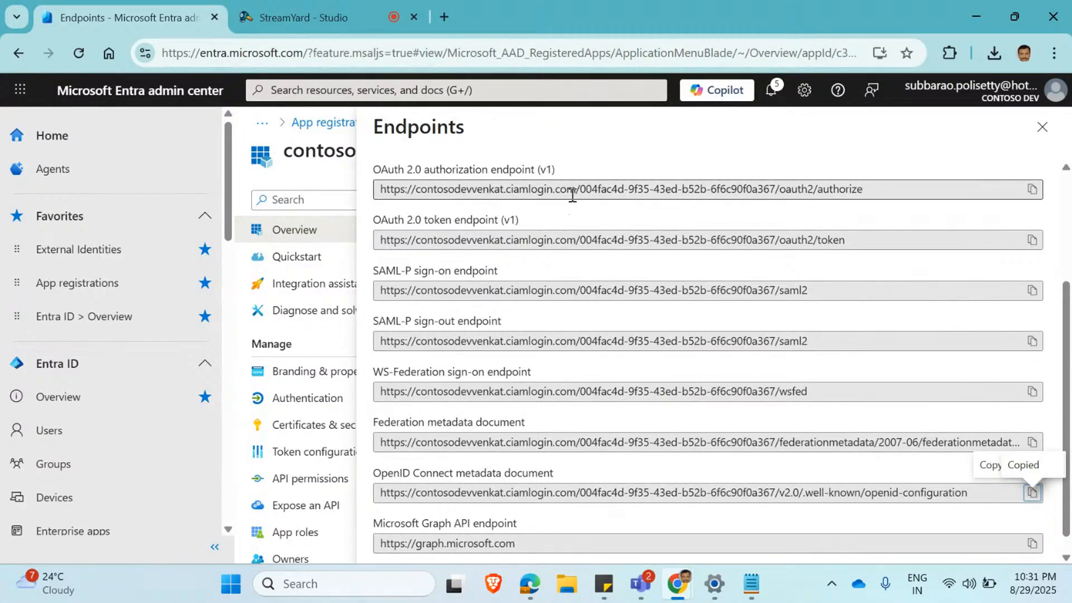
mouse_move(752, 592)
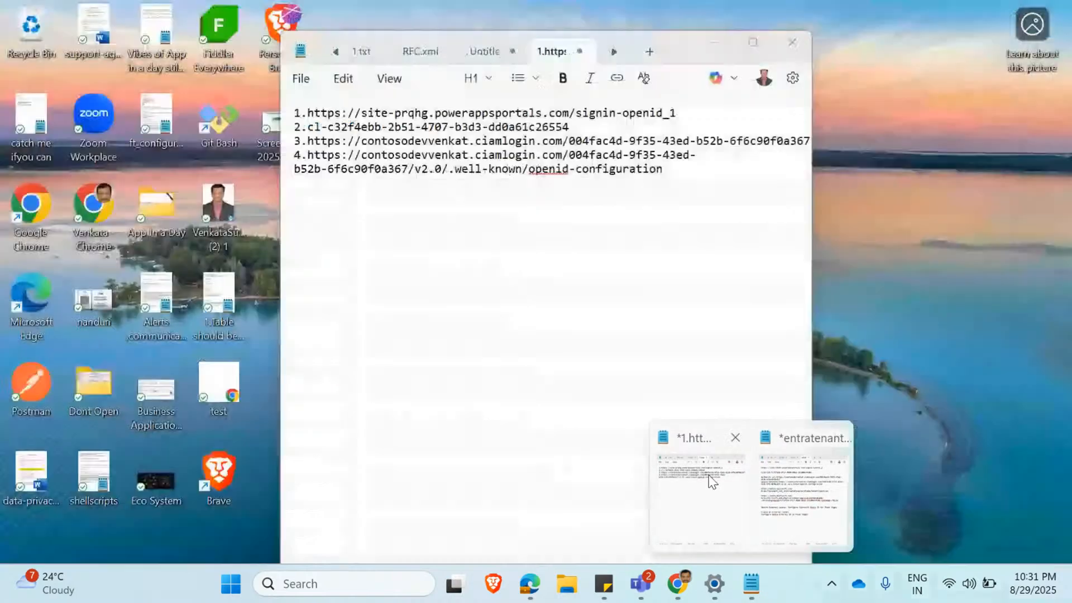
left_click(702, 502)
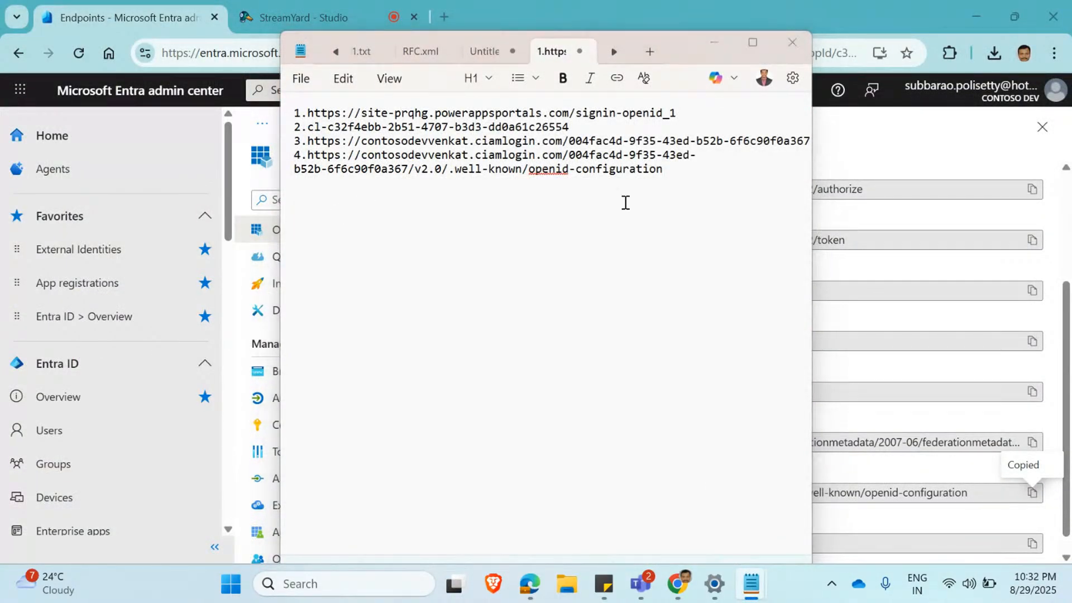
Switch to Power Pages in Edge and fill in the Microsoft Entra External ID provider's Client ID with the one from the Notepad notes.
left_click(533, 585)
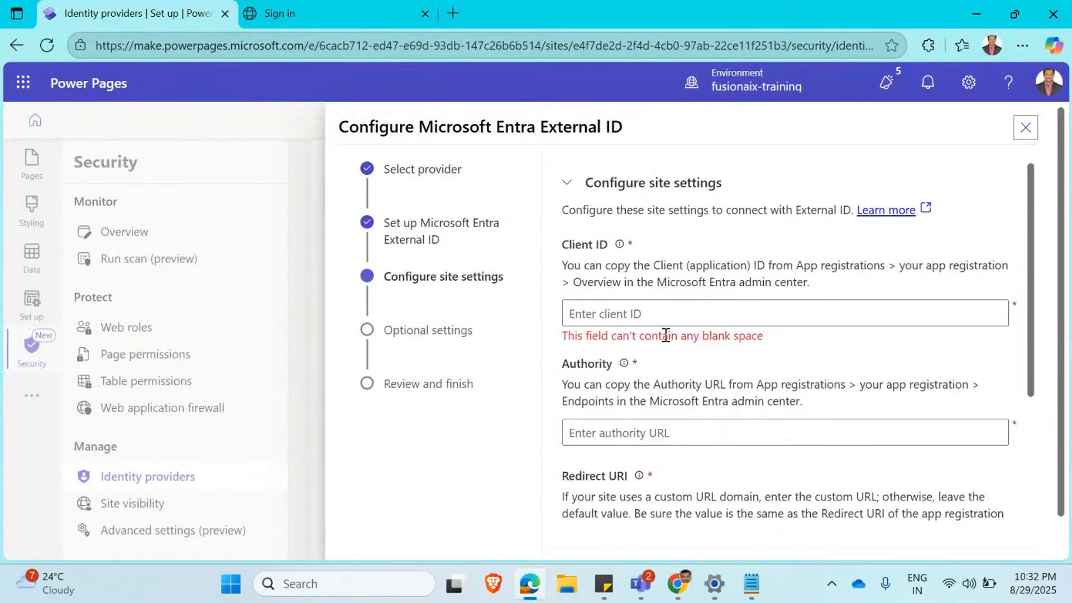
left_click(646, 308)
left_click(765, 579)
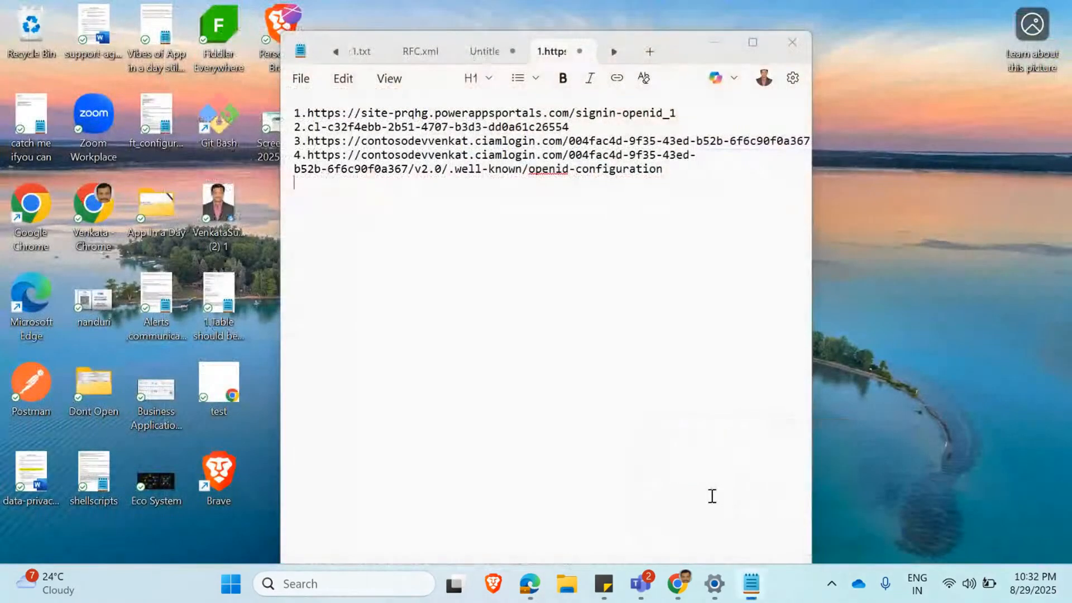
left_click(711, 495)
left_click_drag(574, 127, 327, 127)
key("ctrl+c")
key("alt+Tab")
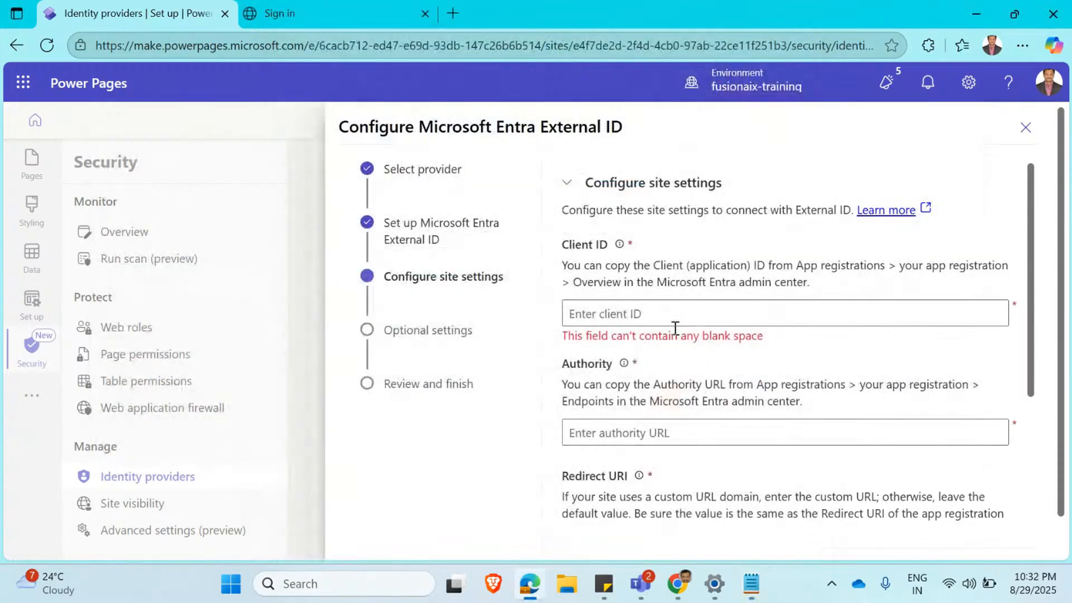
left_click(672, 313)
key("ctrl+v")
Fill in the External ID provider's Authority with the URL saved as item 3 in the Notepad notes.
left_click(606, 425)
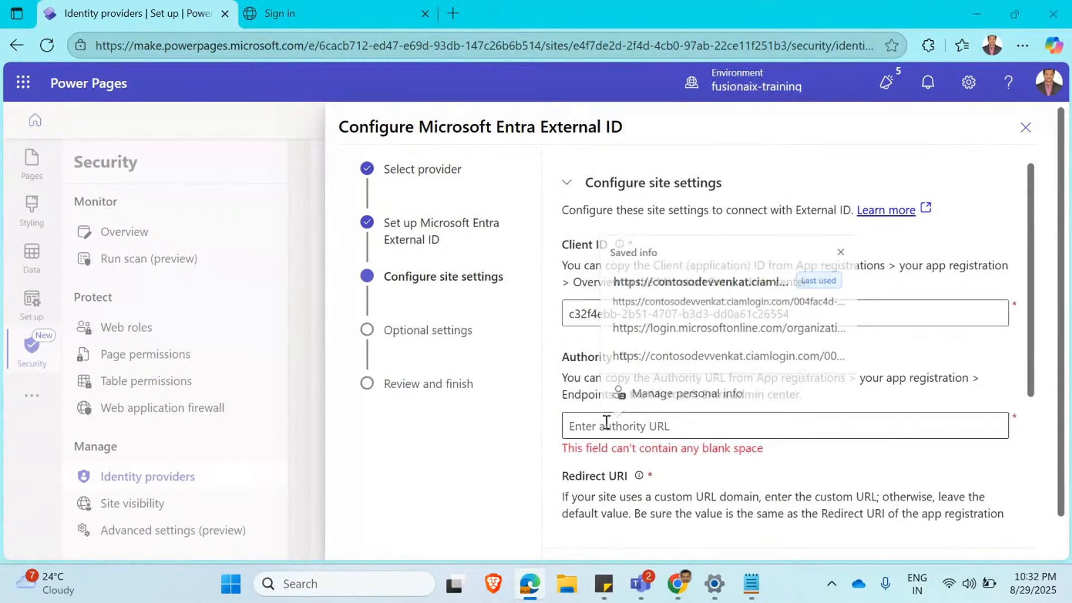
key("alt+Tab")
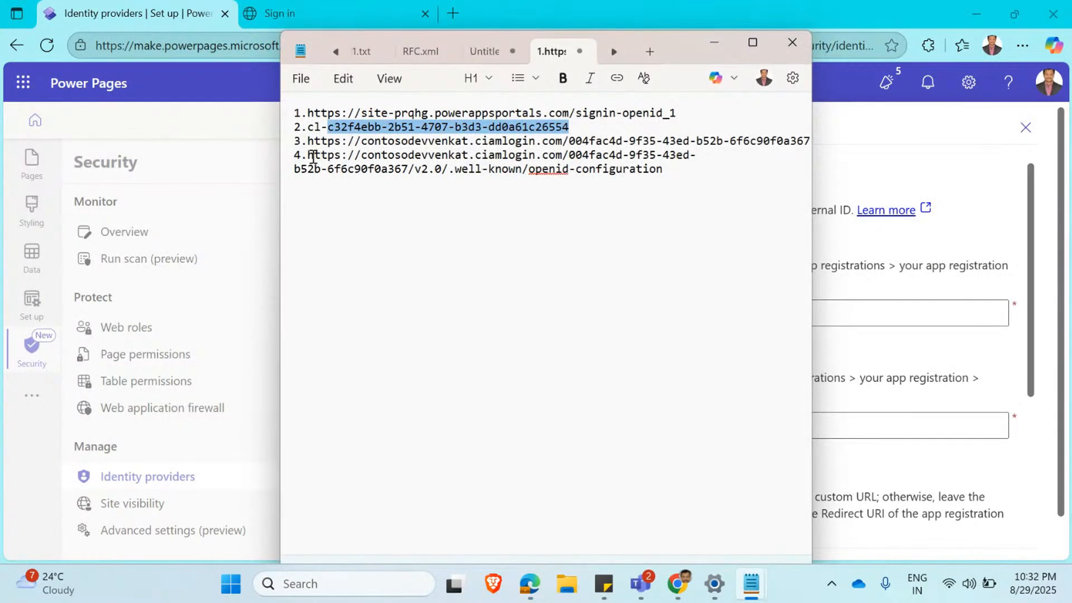
left_click_drag(307, 141, 819, 137)
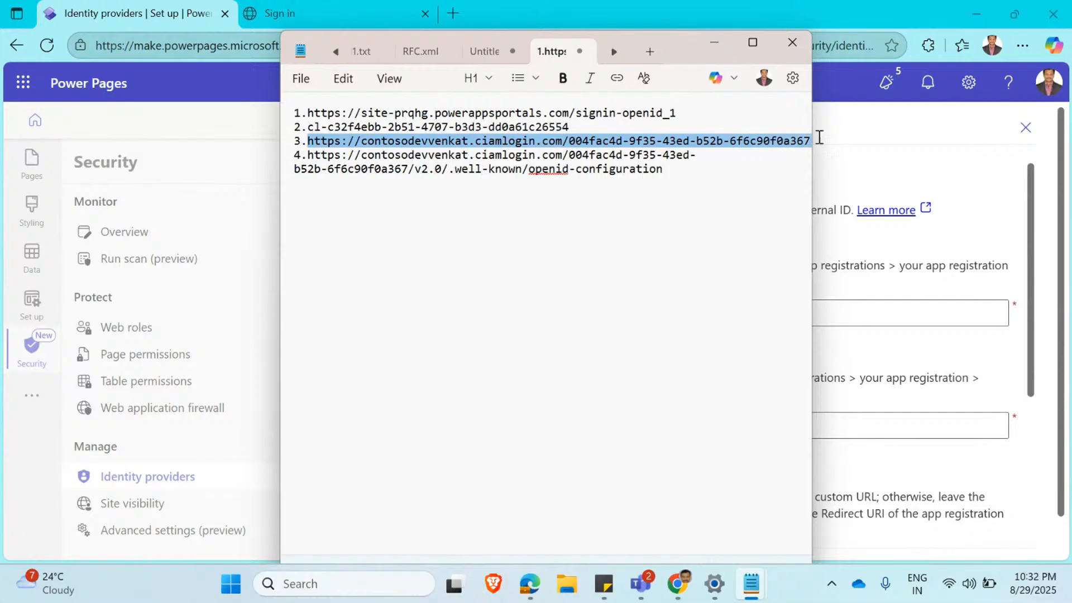
left_click(752, 43)
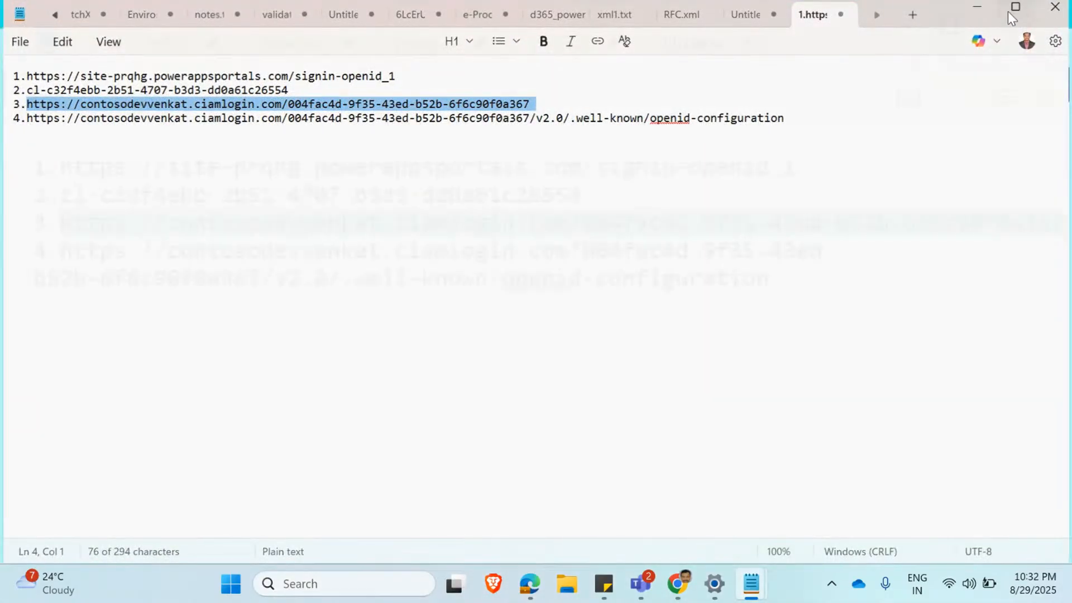
left_click(1012, 12)
left_click(714, 43)
left_click(653, 427)
key("ctrl+v")
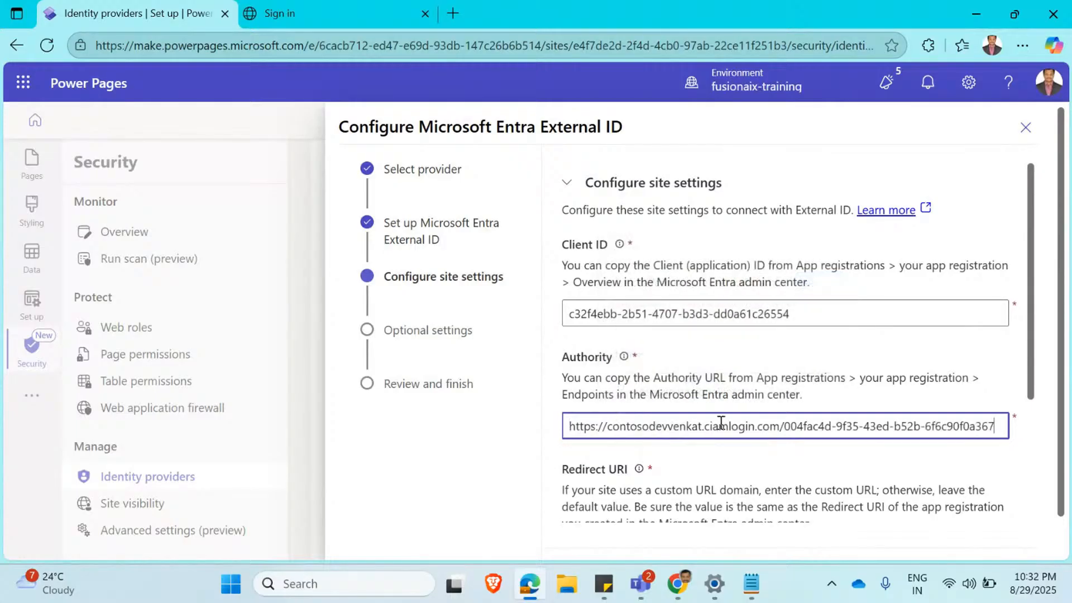
Fill in the Metadata address with the OpenID configuration URL from item 4 of the Notepad notes and continue to the optional settings.
scroll(642, 430, "down", 3)
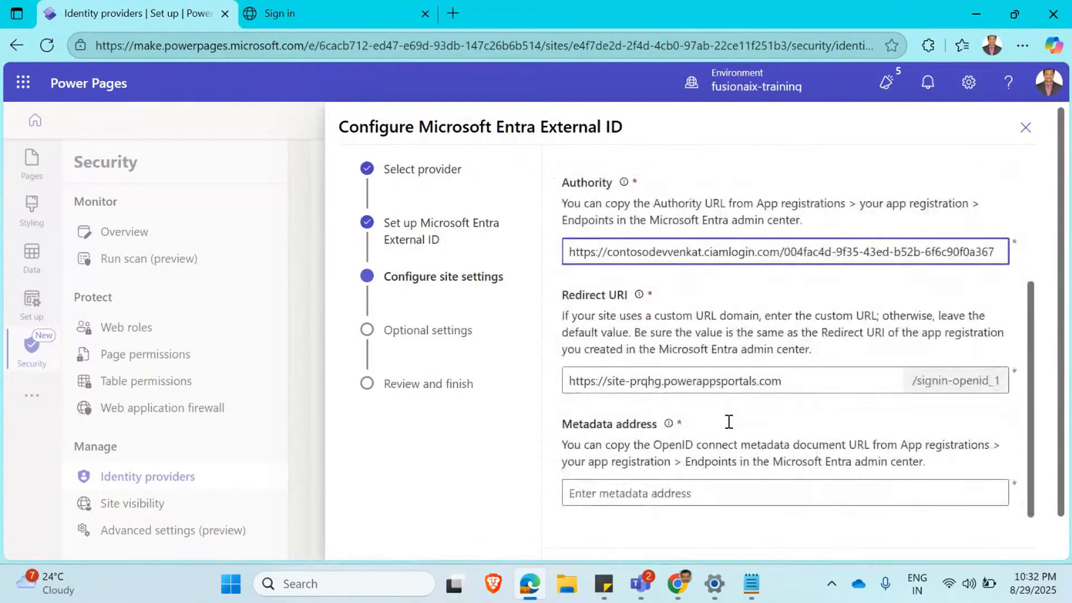
left_click(634, 499)
key("alt+Tab")
left_click_drag(679, 171, 308, 157)
key("ctrl+c")
key("alt+Tab")
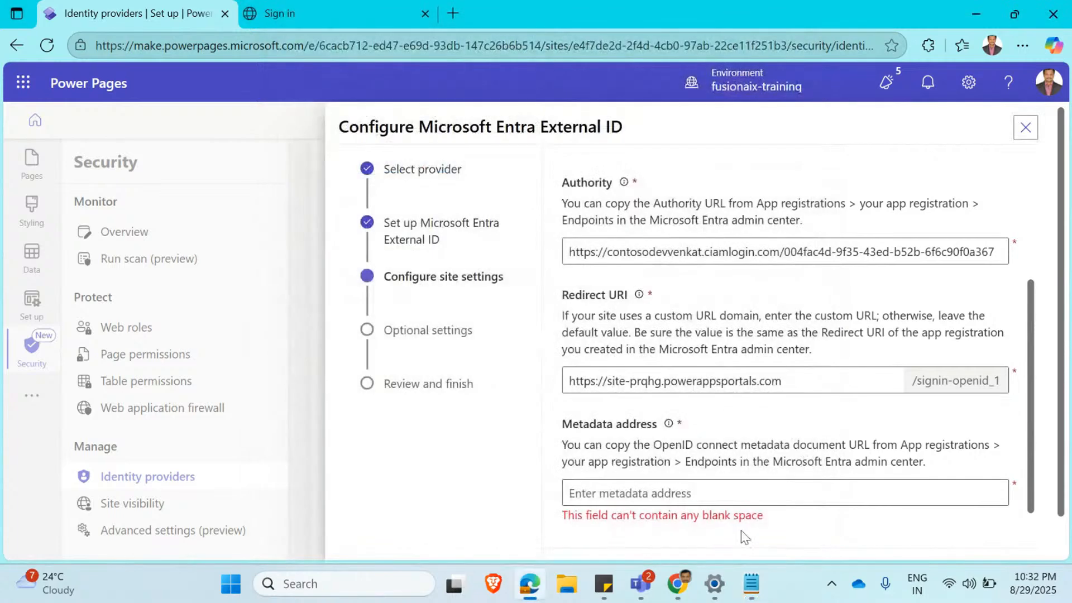
left_click(717, 502)
key("ctrl+v")
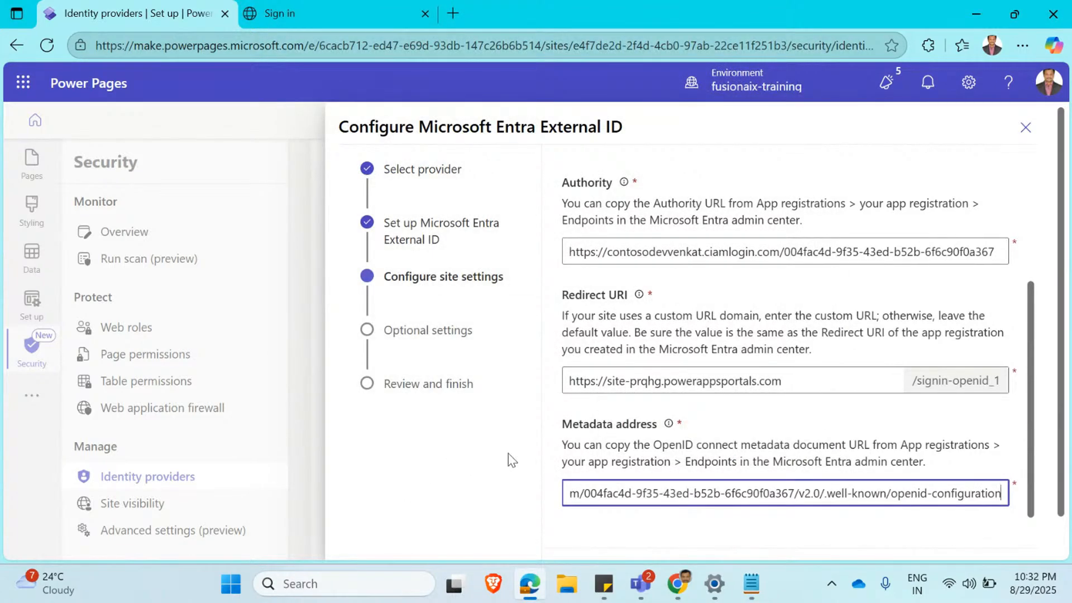
scroll(540, 464, "down", 2)
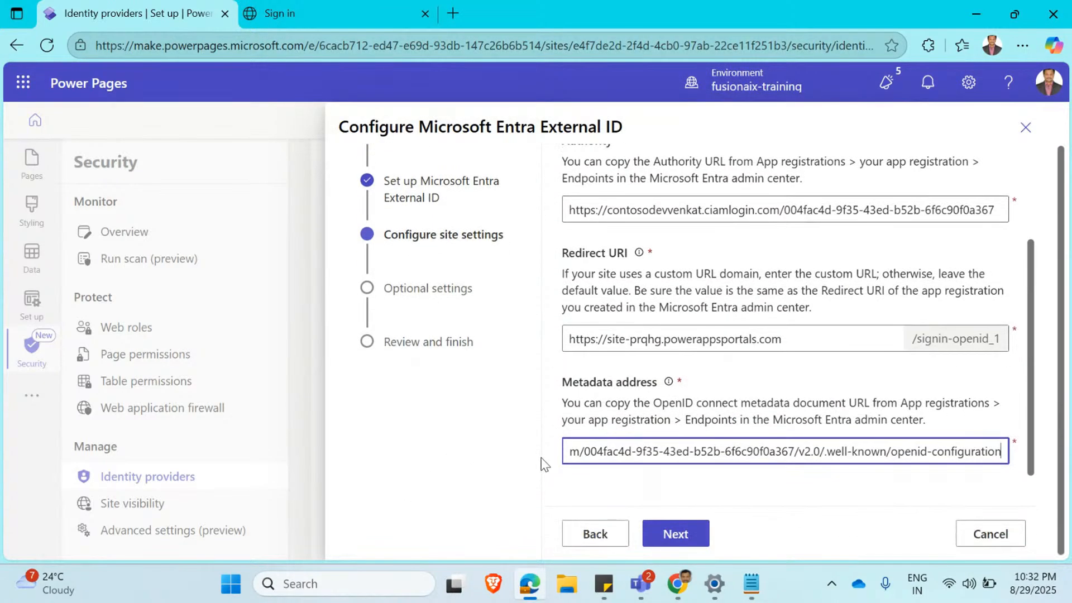
left_click(675, 533)
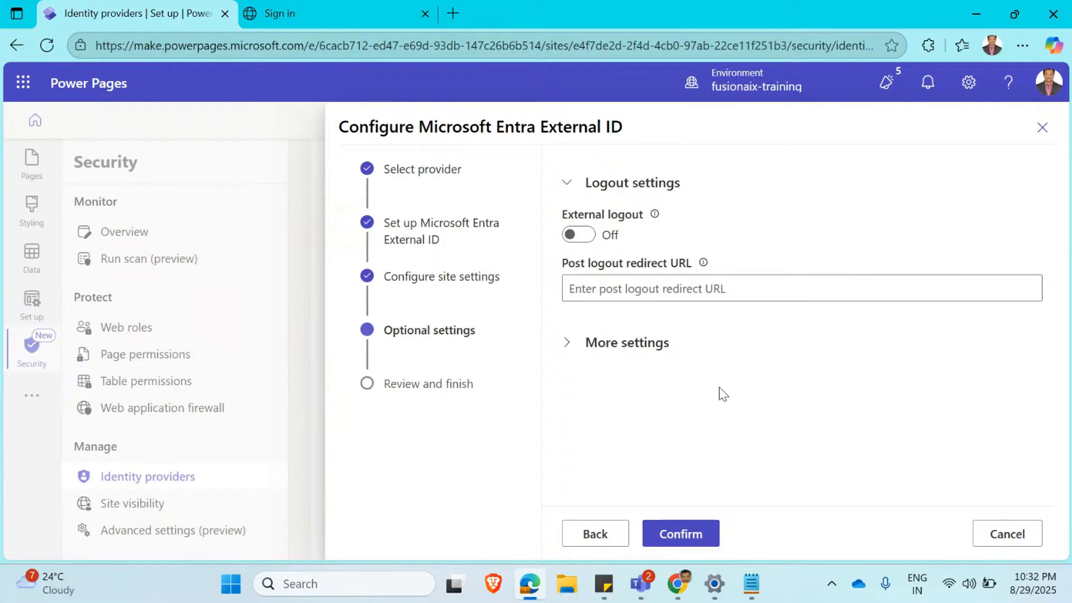
Expand and review the additional optional settings, then confirm the Microsoft Entra External ID configuration without changing them.
left_click(575, 340)
scroll(785, 380, "down", 3)
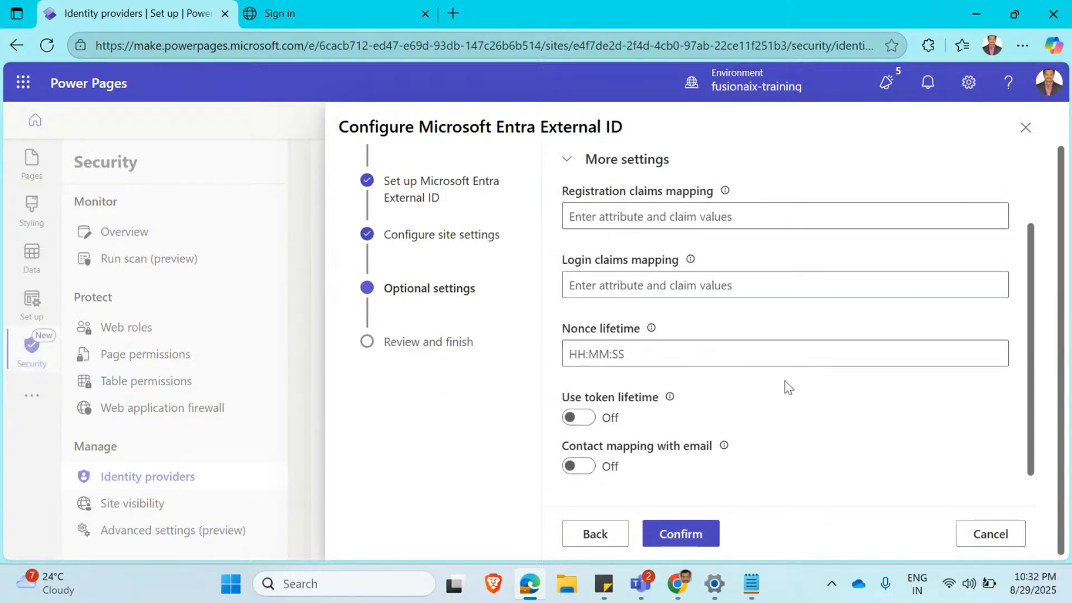
scroll(610, 311, "up", 2)
scroll(614, 304, "down", 2)
scroll(651, 352, "up", 2)
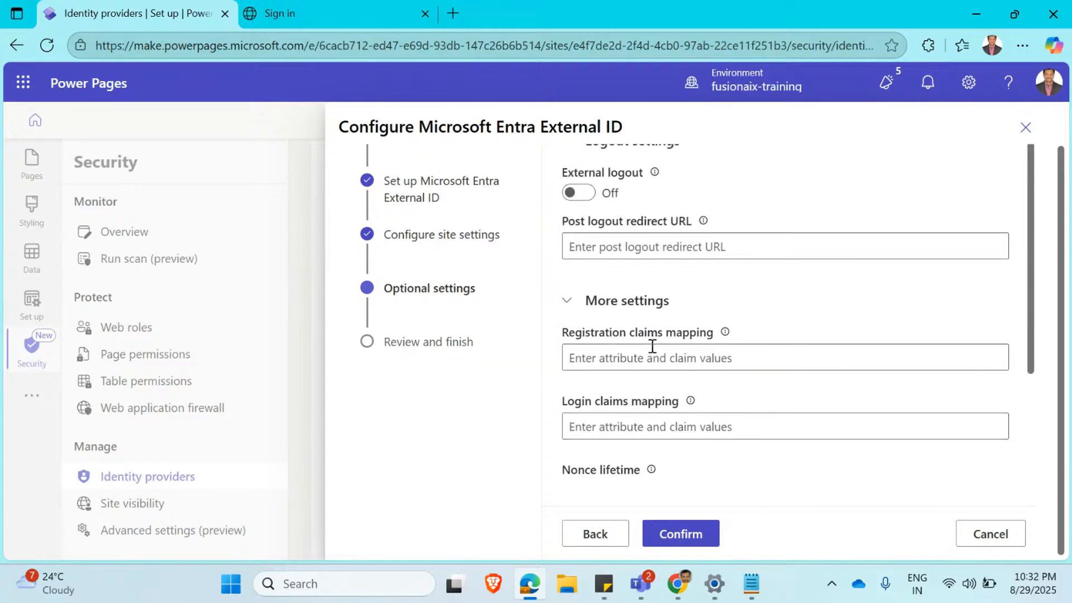
scroll(626, 229, "up", 1)
scroll(669, 313, "down", 3)
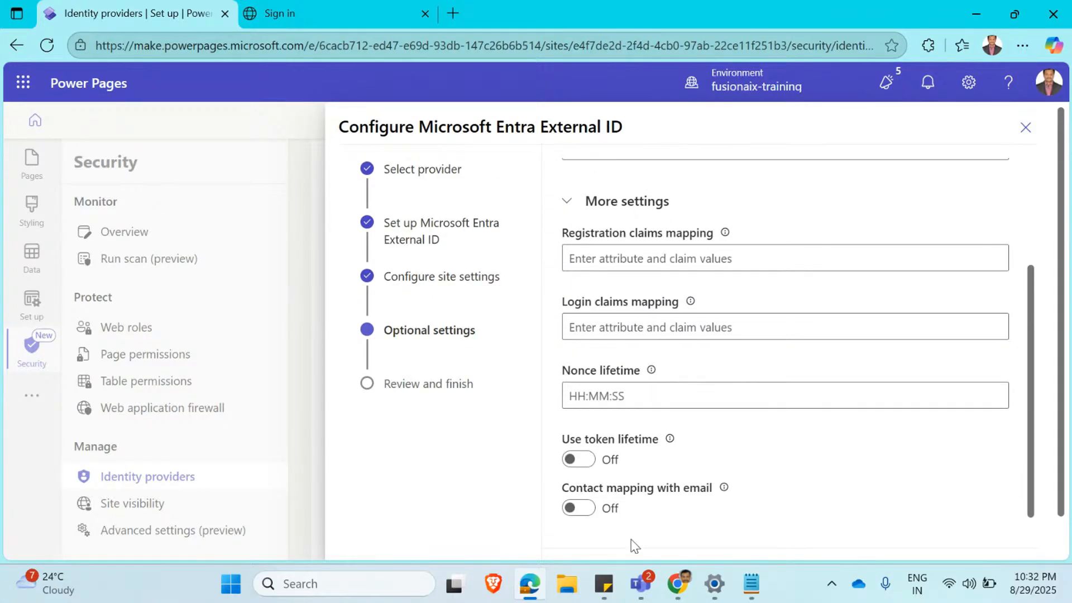
scroll(647, 539, "down", 1)
left_click(681, 534)
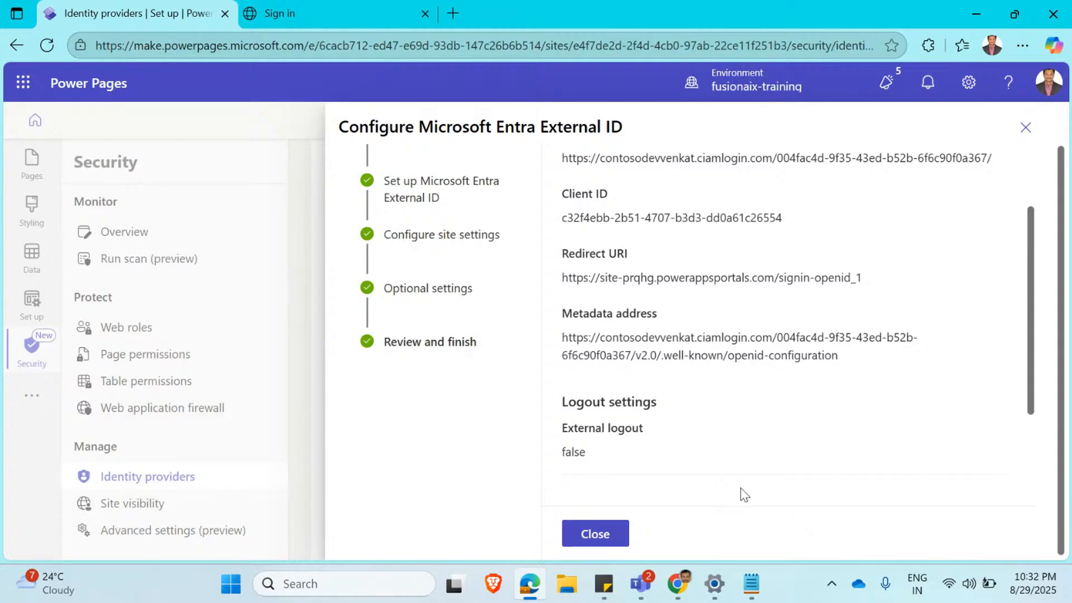
Copy the ciamlogin.com URL shown above the Client ID in the configuration summary into the Notepad notes and close the External ID configuration.
triple_click(569, 158)
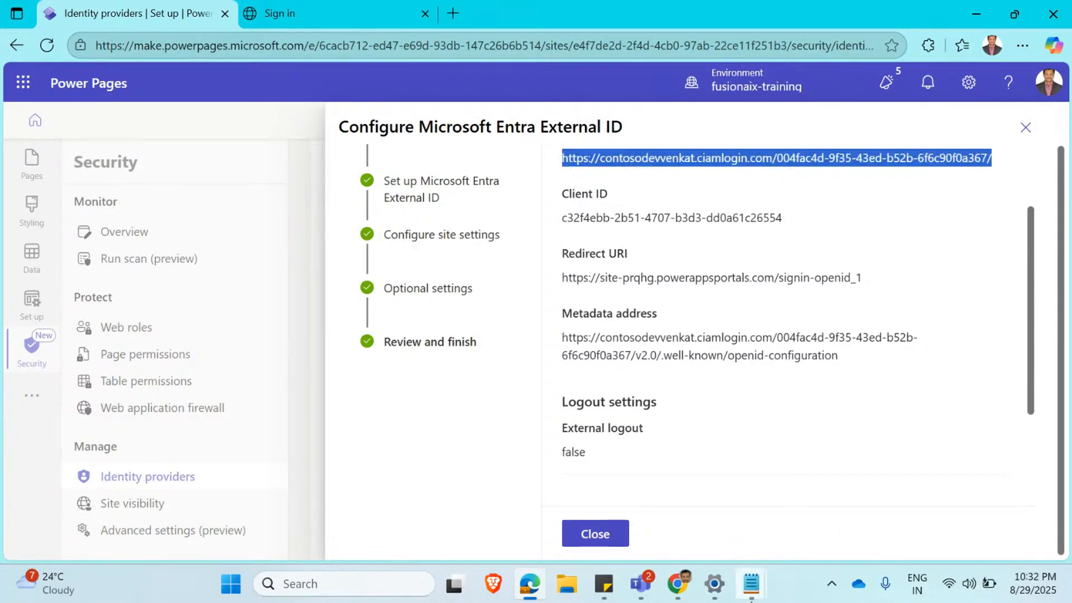
mouse_move(763, 585)
left_click(703, 469)
left_click(690, 176)
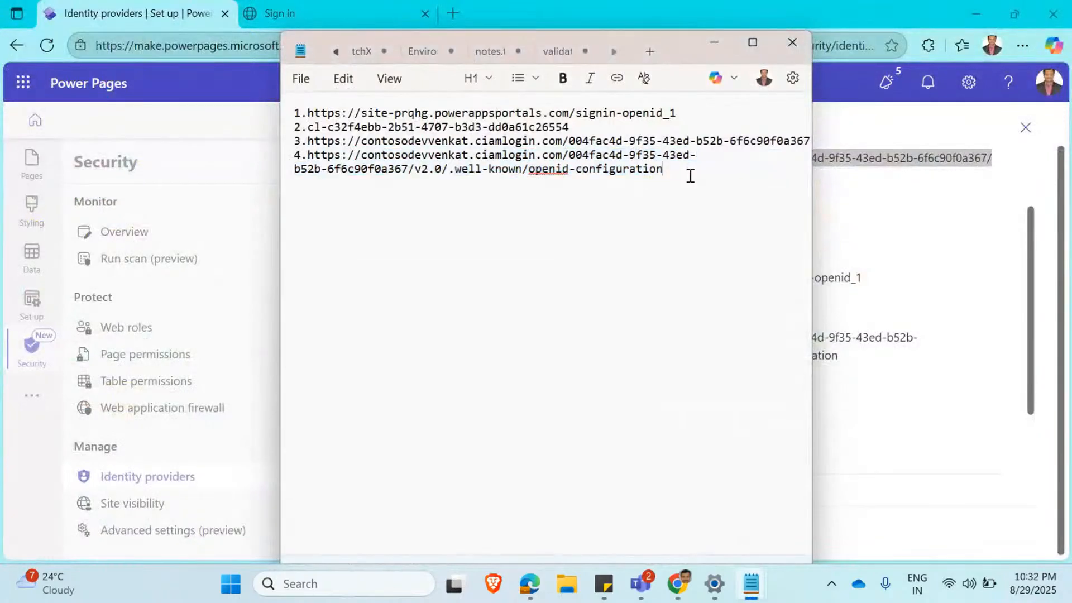
key("ctrl+v")
key("alt+Tab")
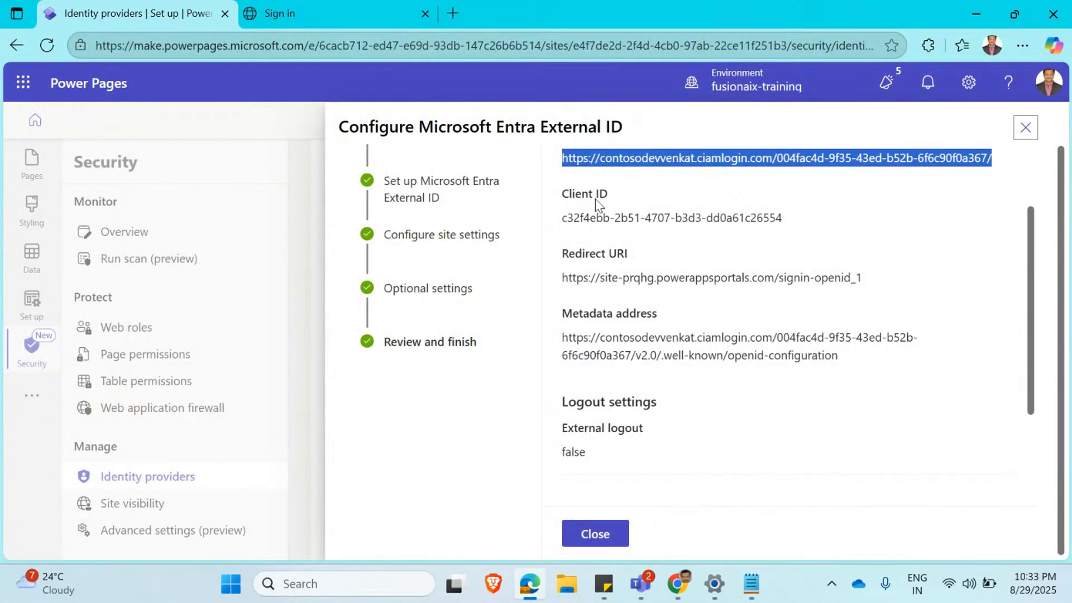
left_click(610, 521)
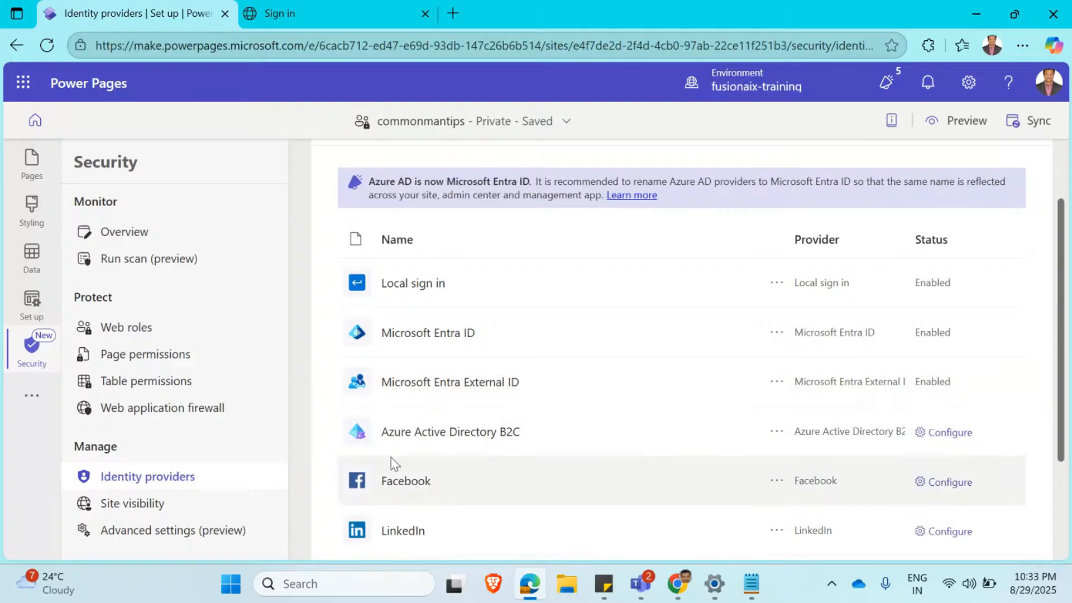
Open the commonmantips site details in the Set up workspace and go to the site's Power Platform admin center.
left_click(35, 297)
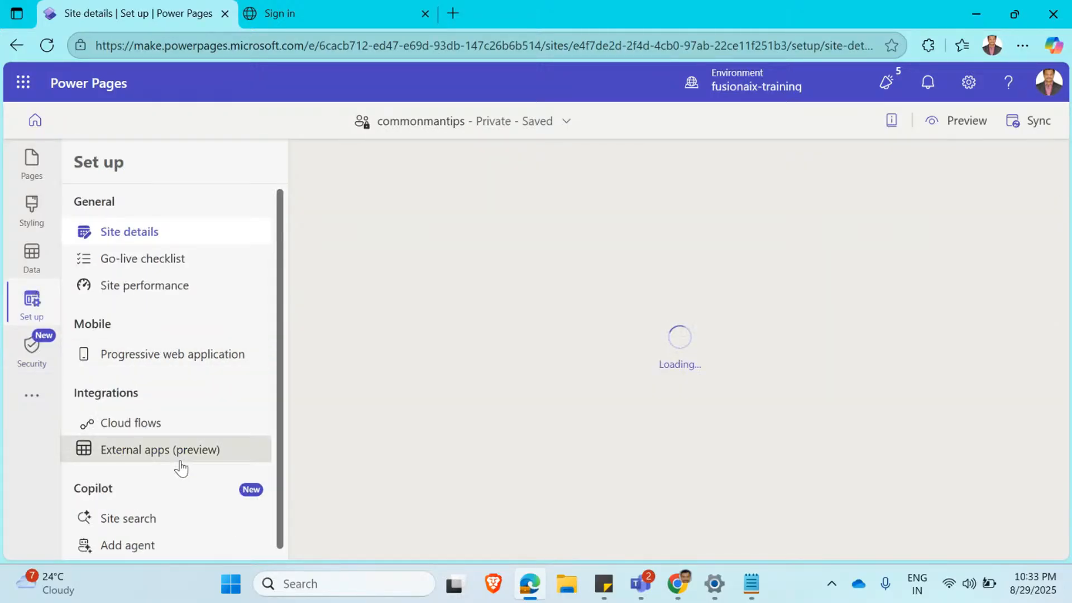
scroll(179, 466, "down", 1)
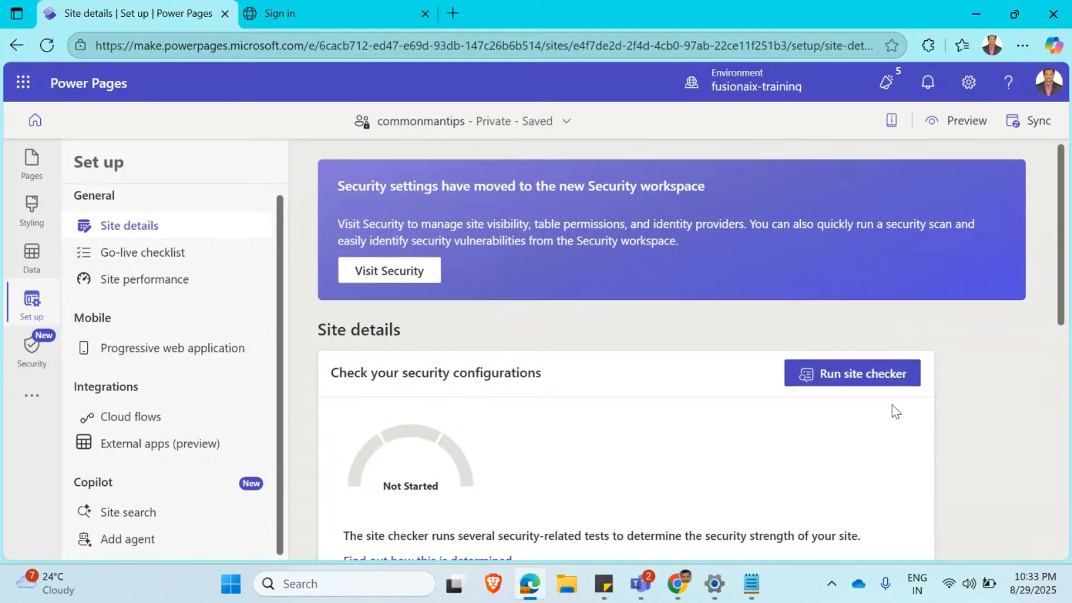
scroll(930, 423, "down", 8)
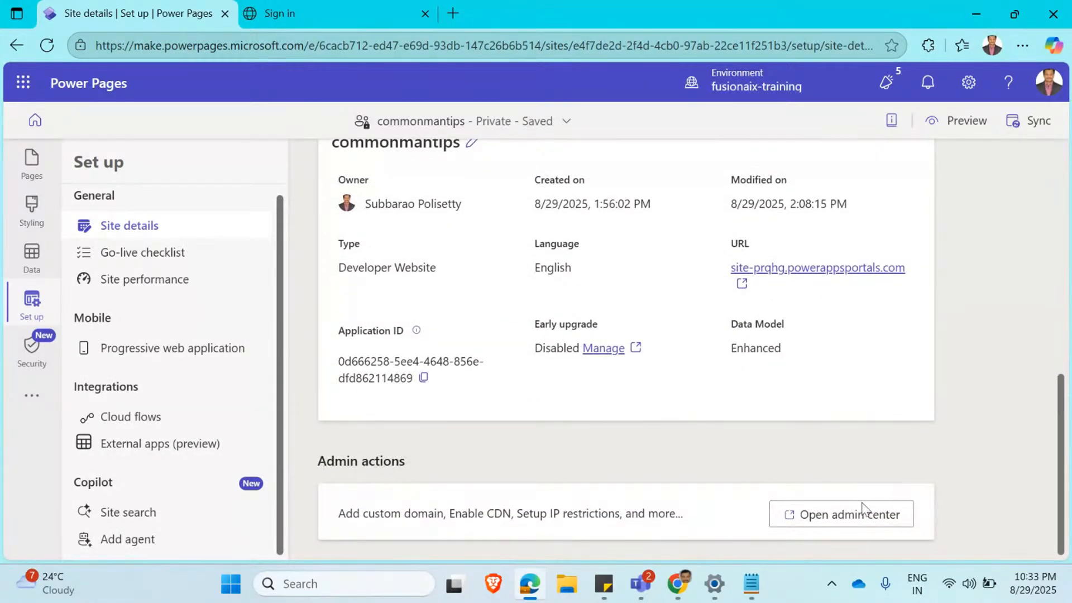
left_click(846, 511)
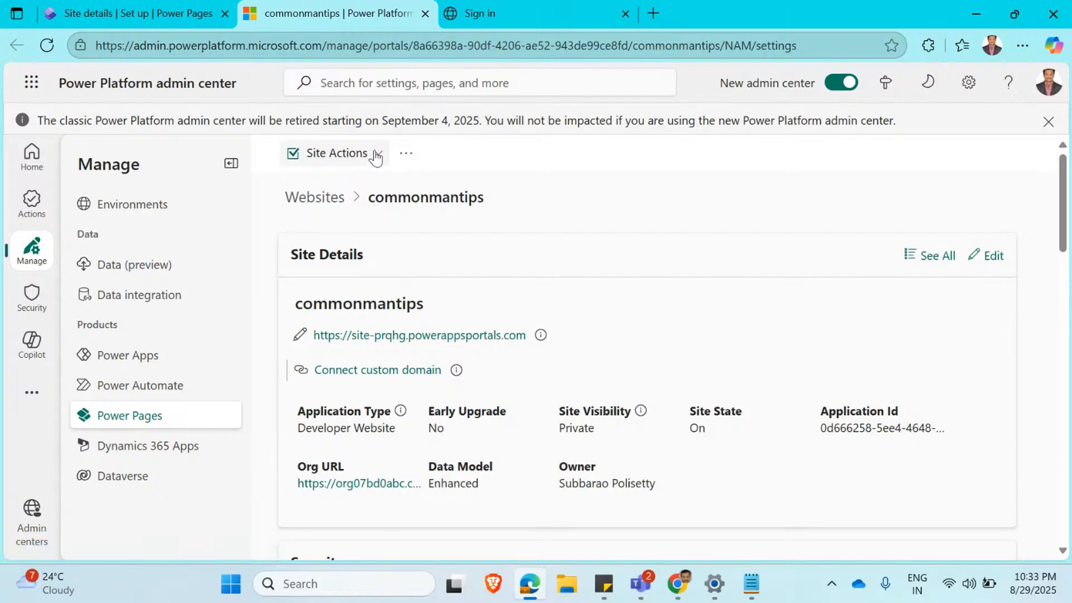
left_click(375, 157)
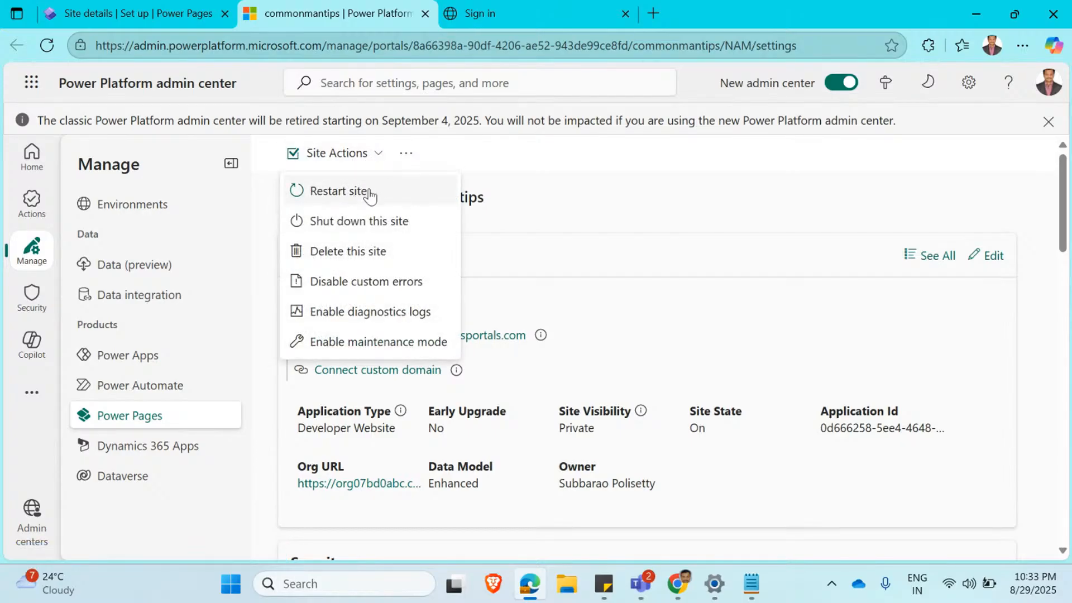
left_click(613, 184)
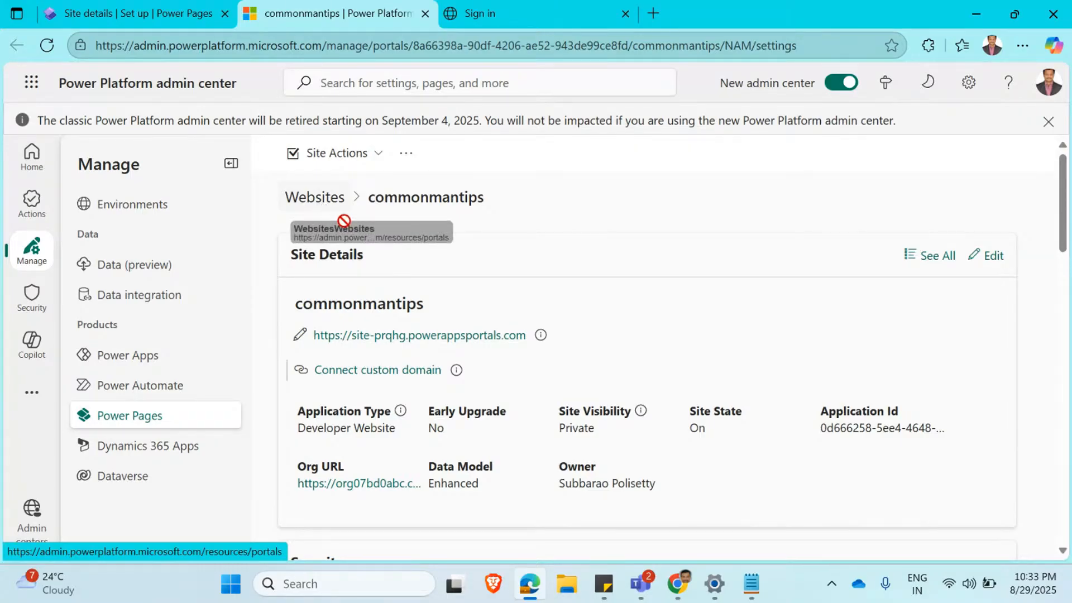
left_click(378, 154)
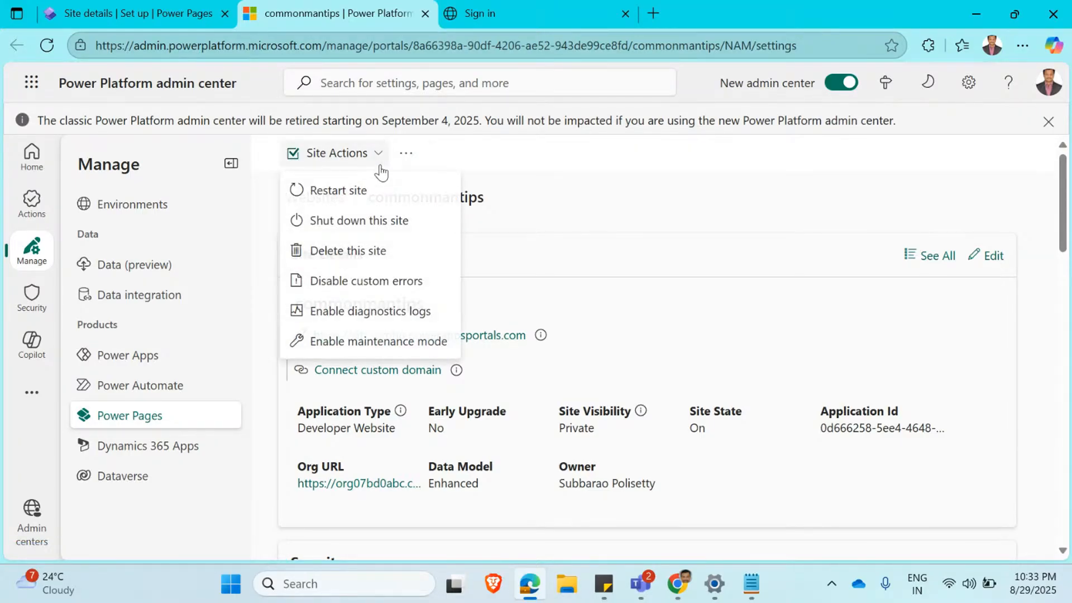
left_click(356, 189)
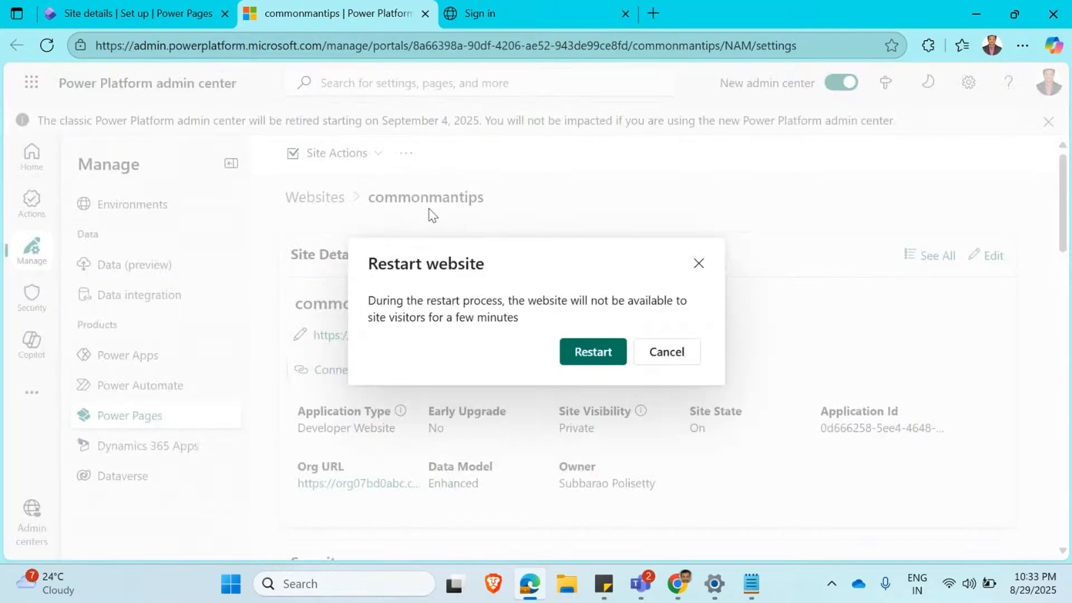
left_click(699, 264)
Restart the commonmantips site and confirm the restart.
left_click(379, 157)
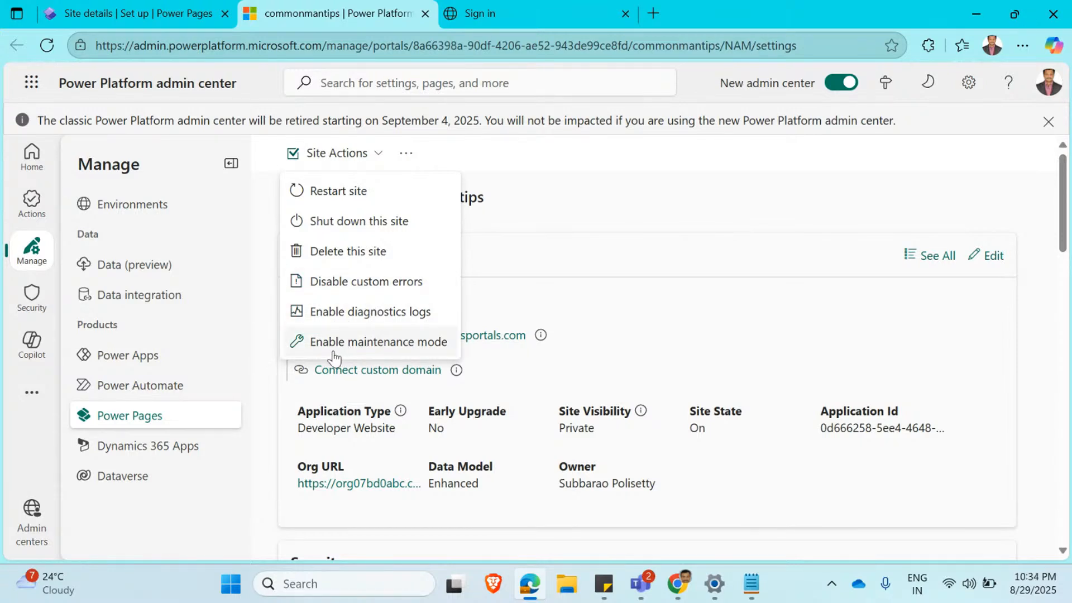
left_click(370, 192)
left_click(581, 363)
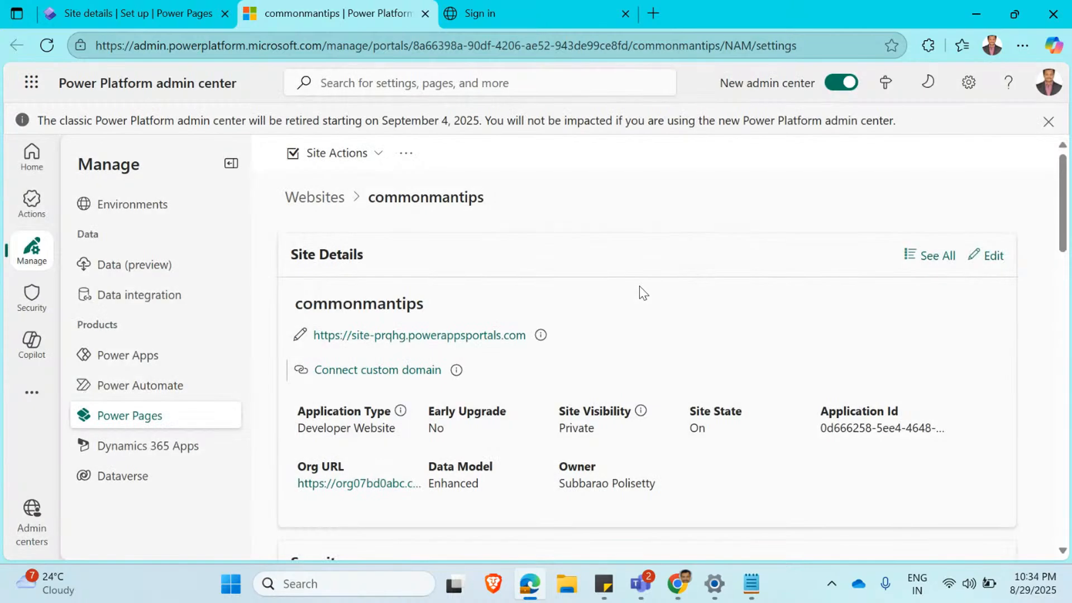
Reload the site's sign-in page to check its availability, glancing back at the commonmantips site details in the admin center.
left_click(542, 18)
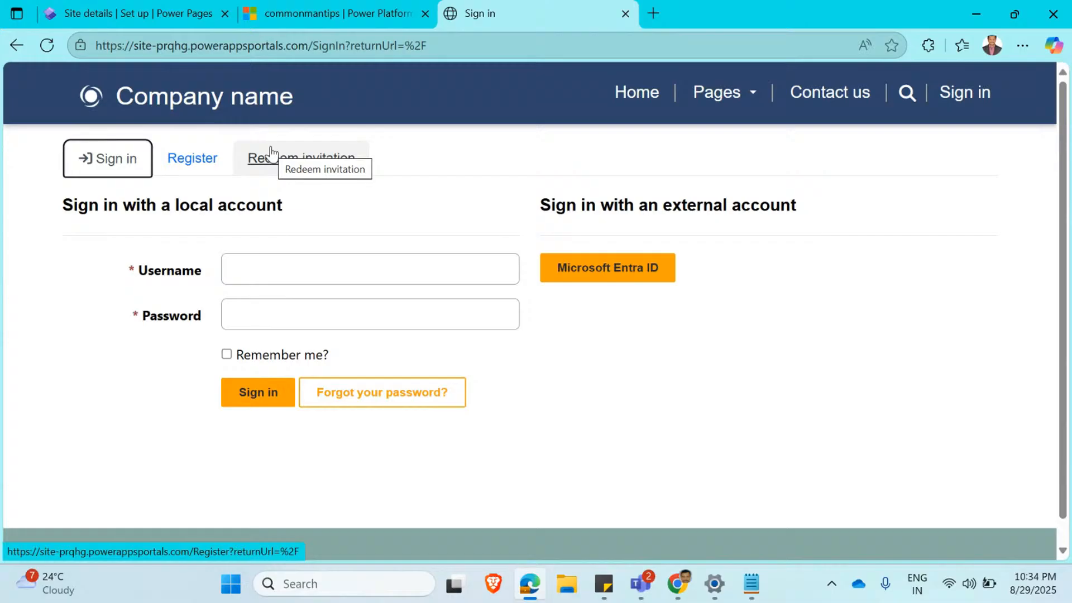
left_click(47, 45)
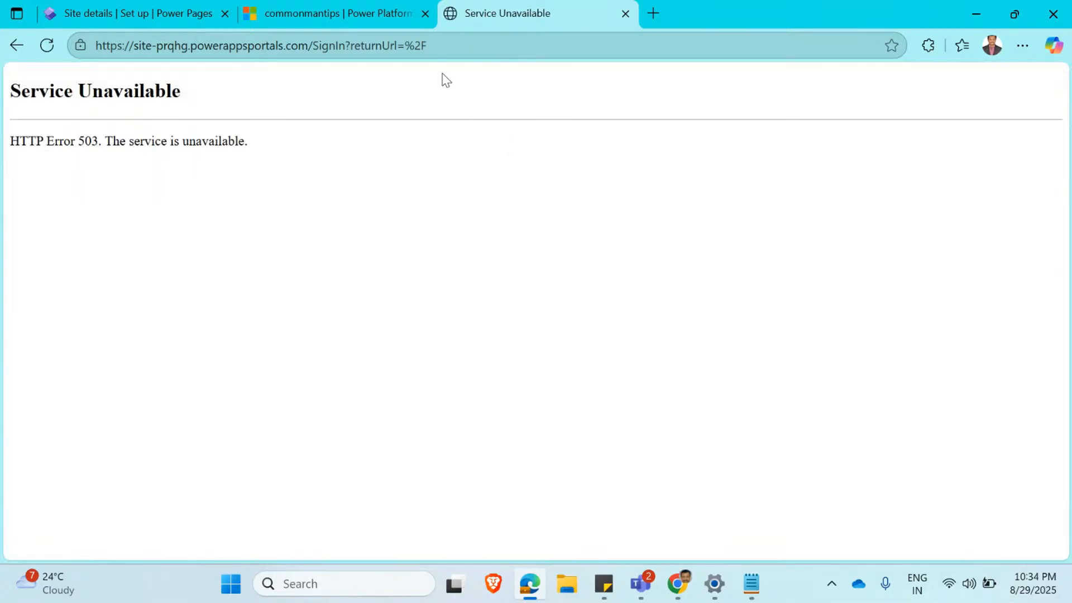
left_click(446, 46)
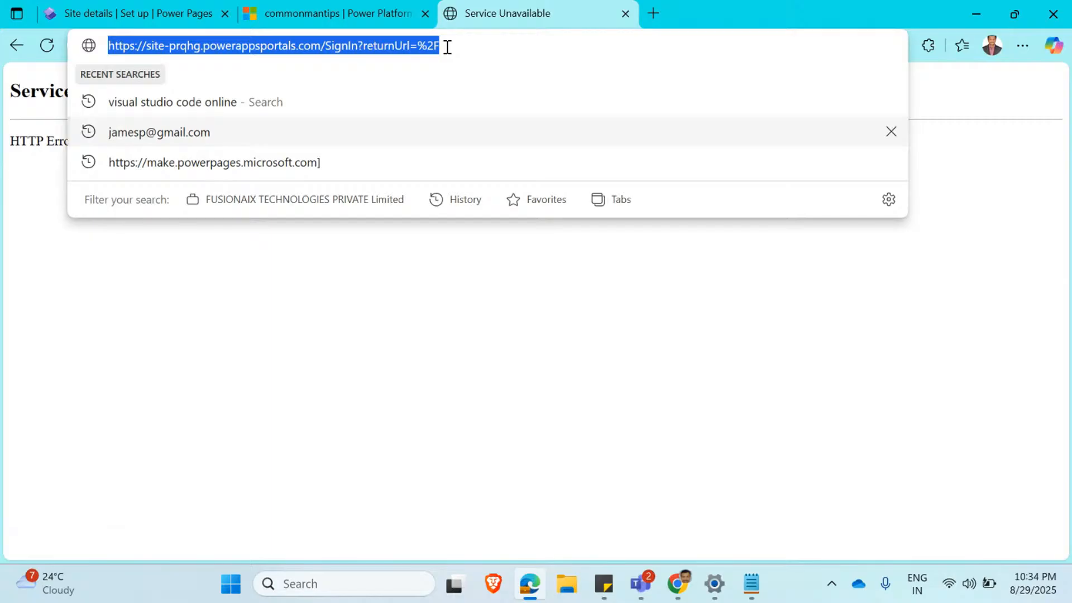
key("Return")
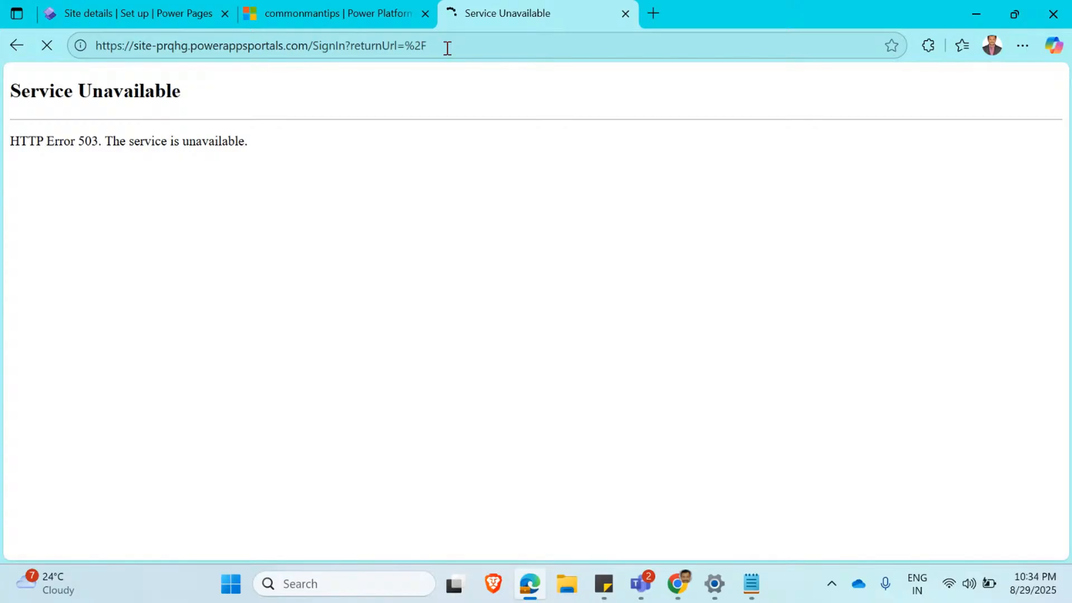
left_click(367, 19)
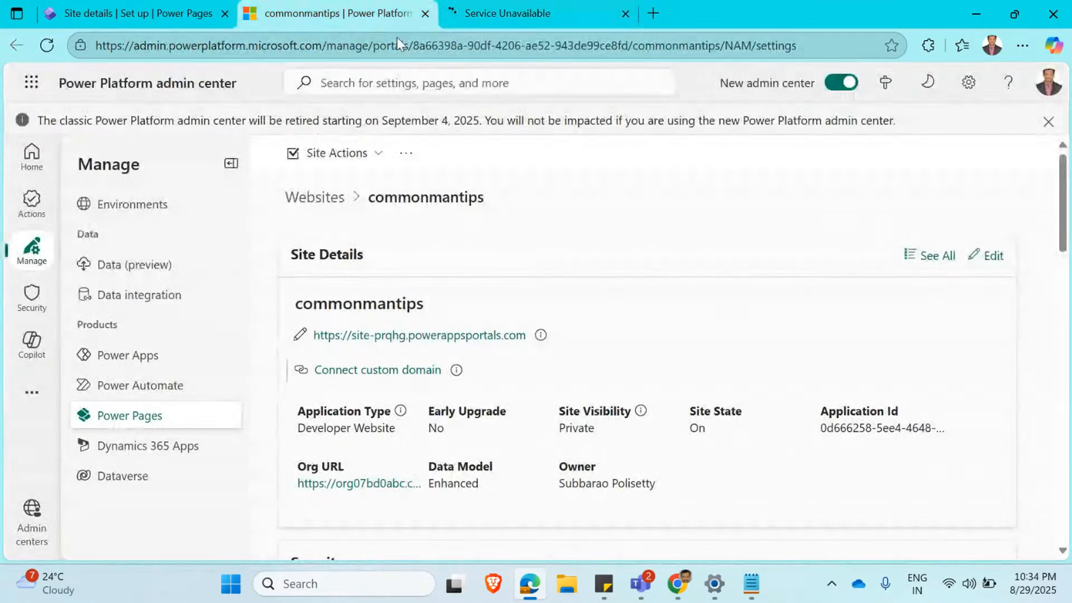
left_click(469, 14)
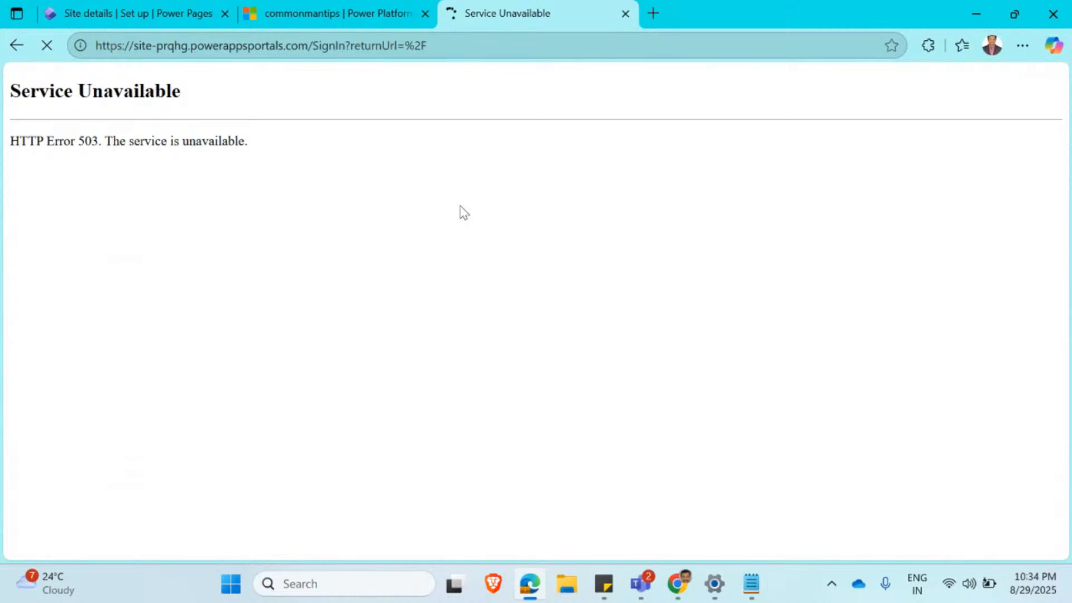
left_click(308, 45)
left_click_drag(308, 44, 96, 45)
key("ctrl+c")
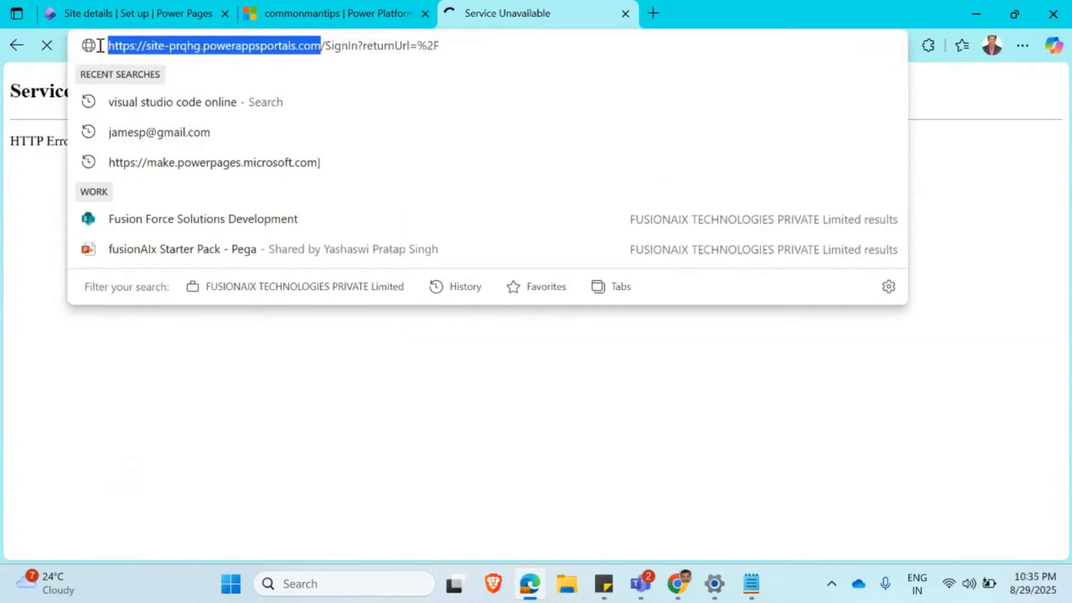
left_click(407, 378)
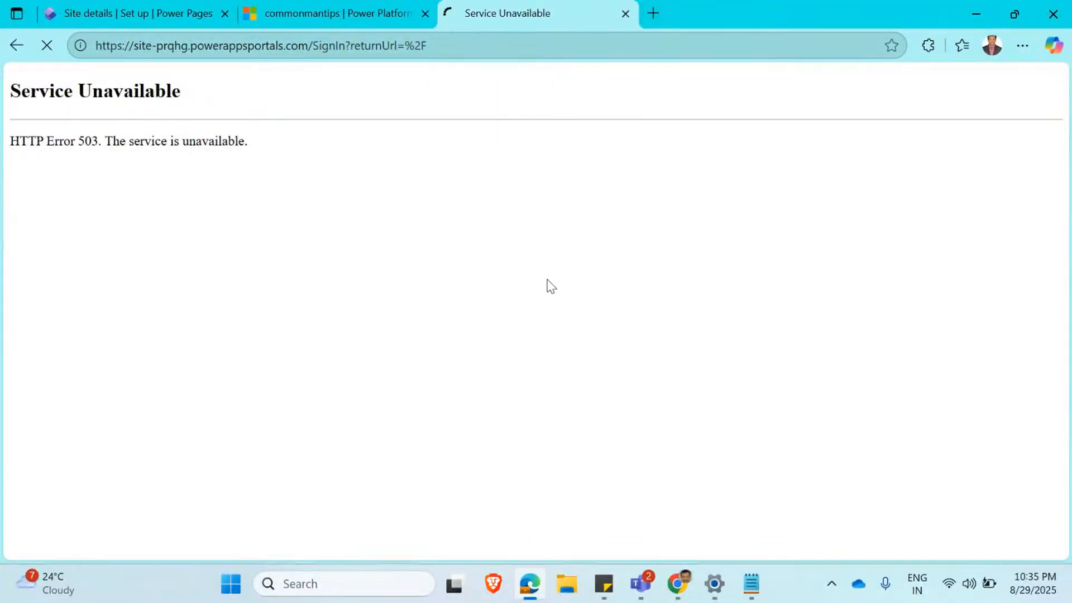
left_click(445, 39)
key("ctrl+v")
key("Return")
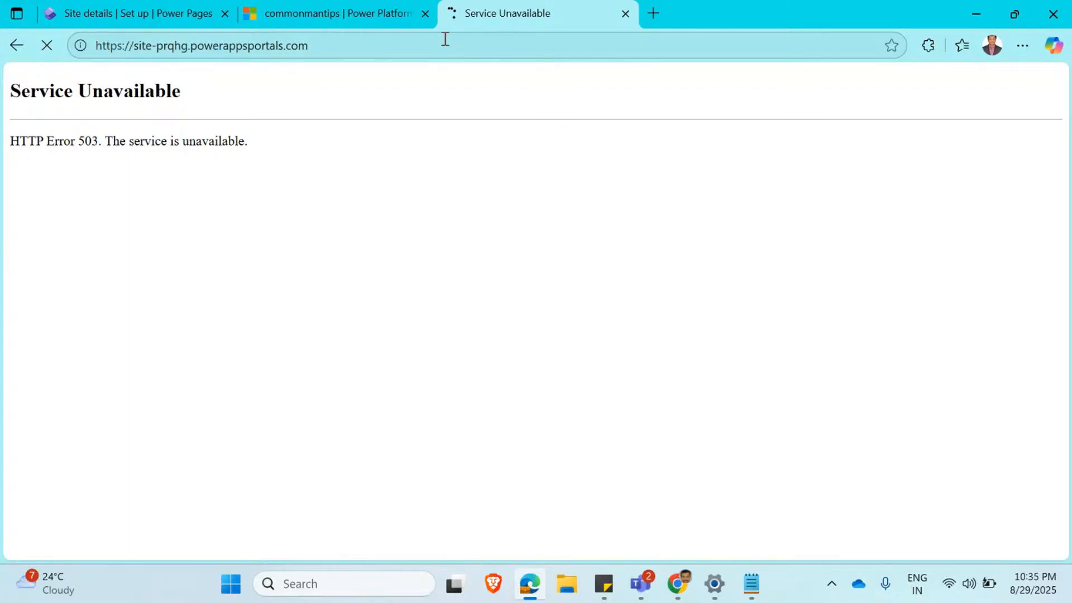
left_click(1062, 10)
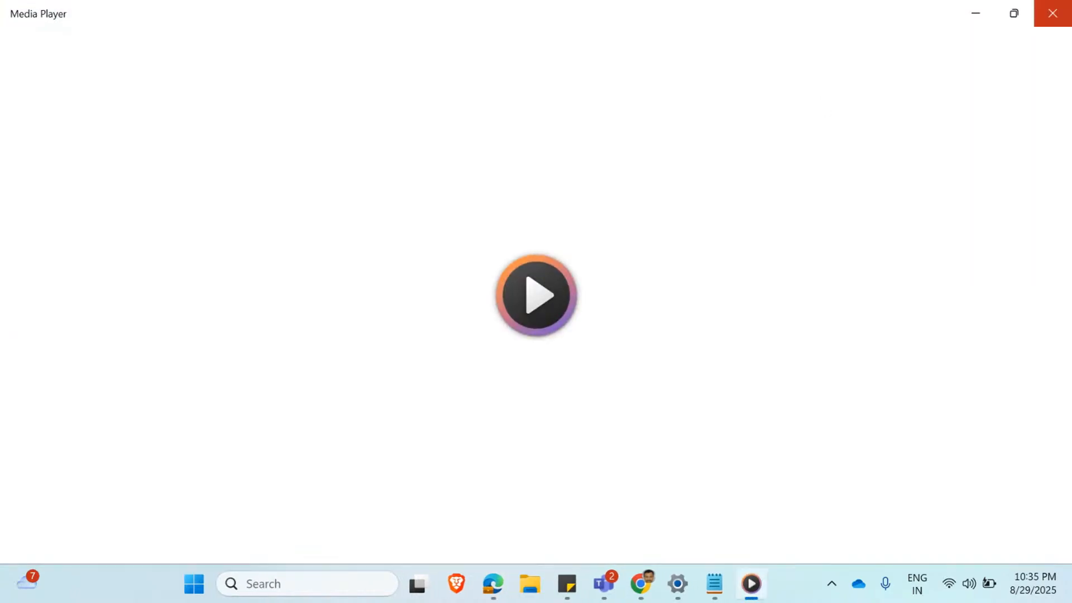
left_click(1062, 9)
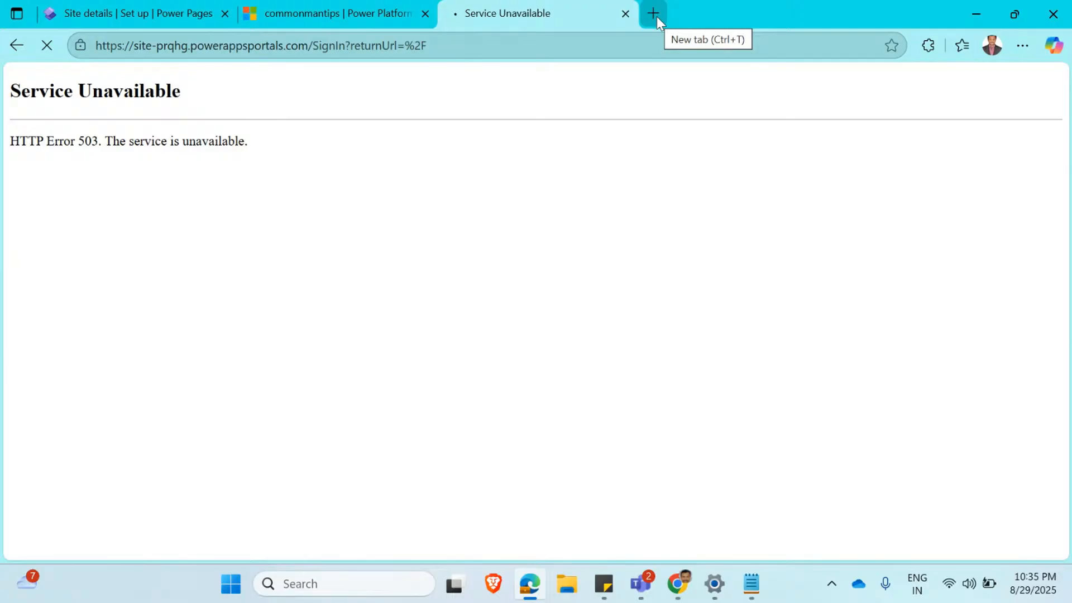
Copy the site's root address into a new tab to check the home page, and close that tab to return to the sign-in page.
left_click(329, 8)
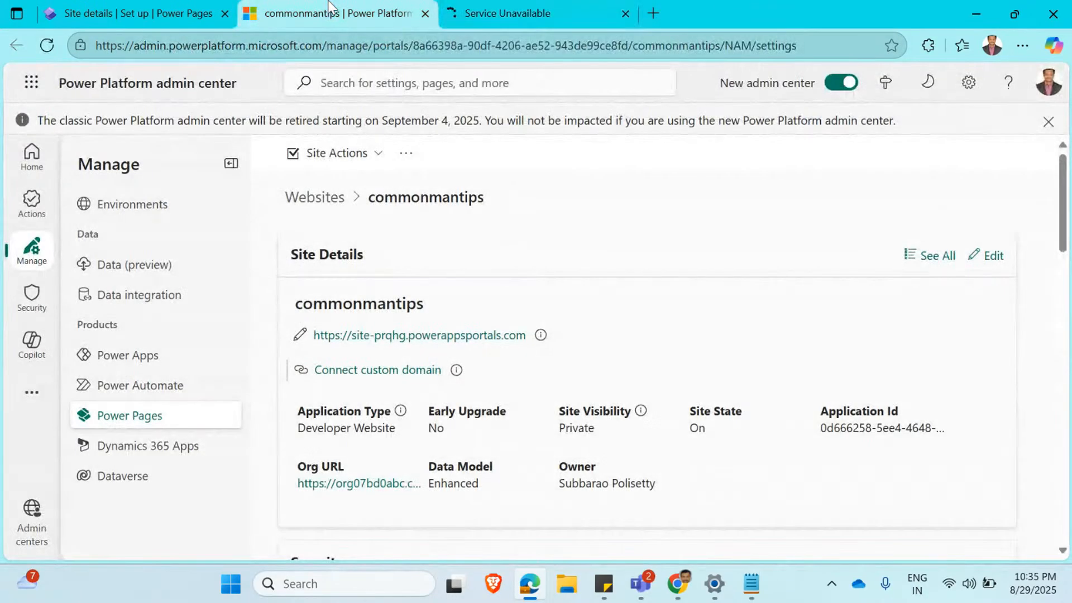
left_click(466, 15)
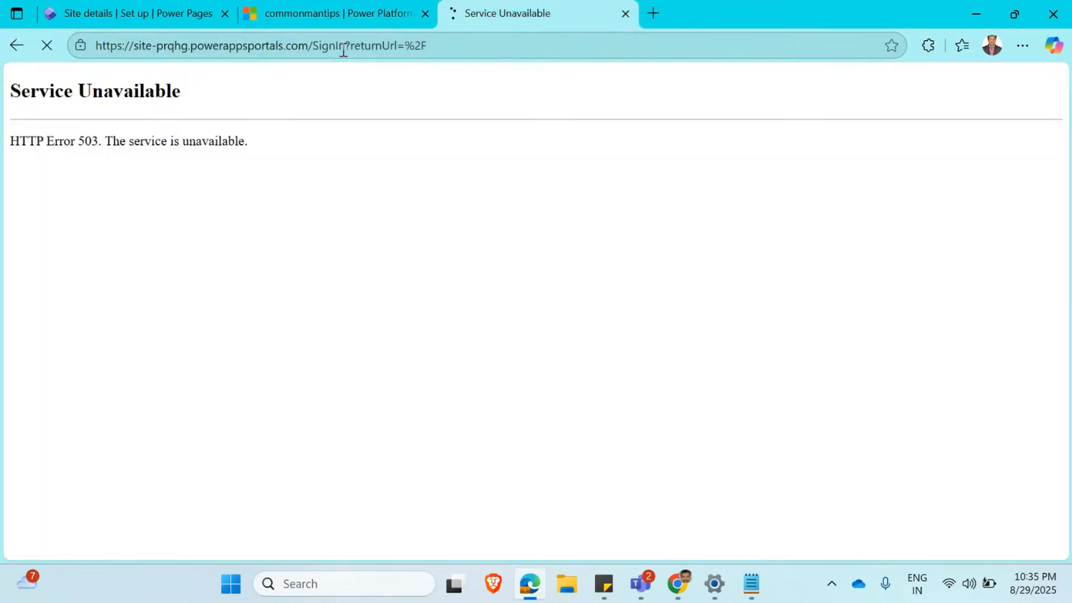
left_click(317, 45)
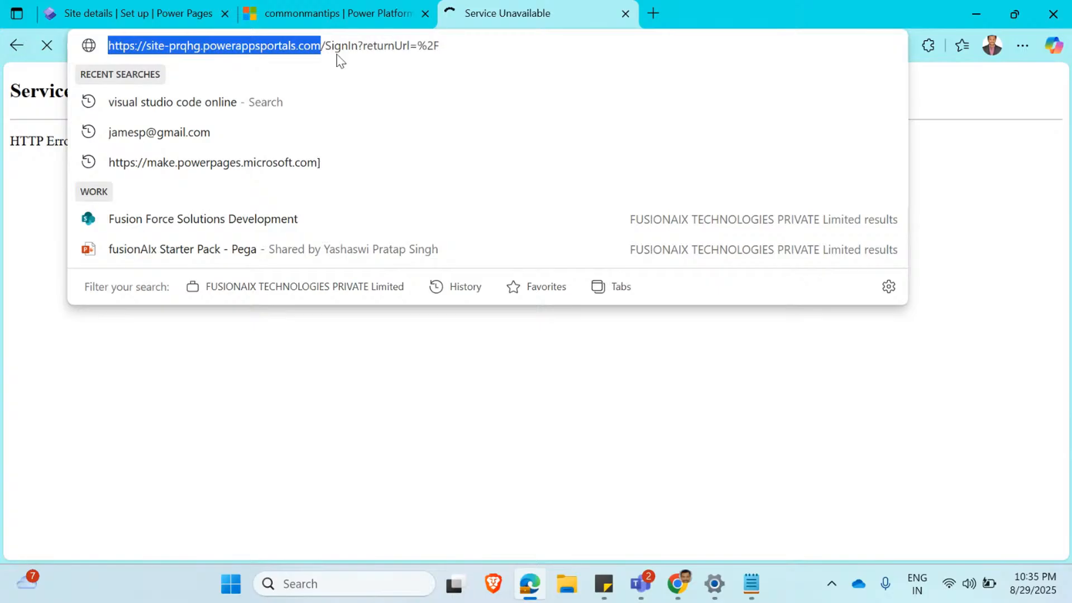
key("ctrl+c")
left_click(653, 11)
key("ctrl+v")
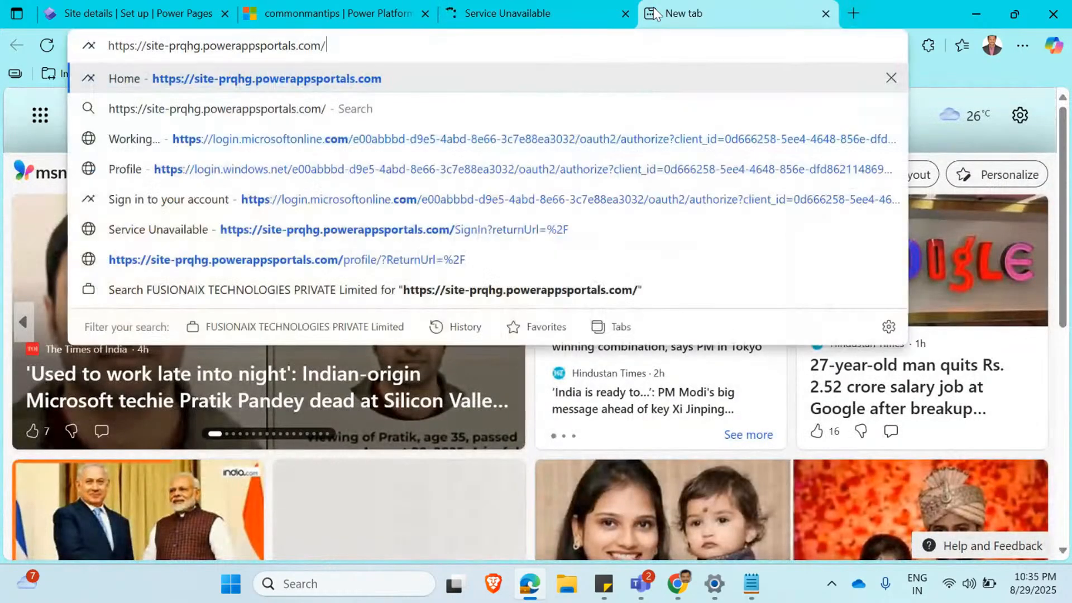
key("Return")
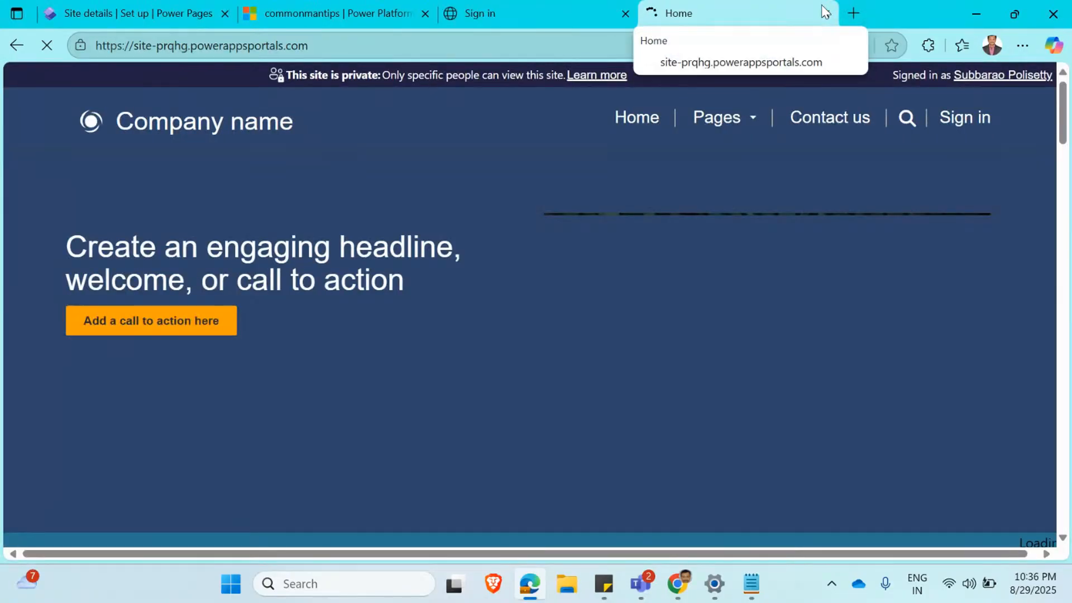
left_click(824, 13)
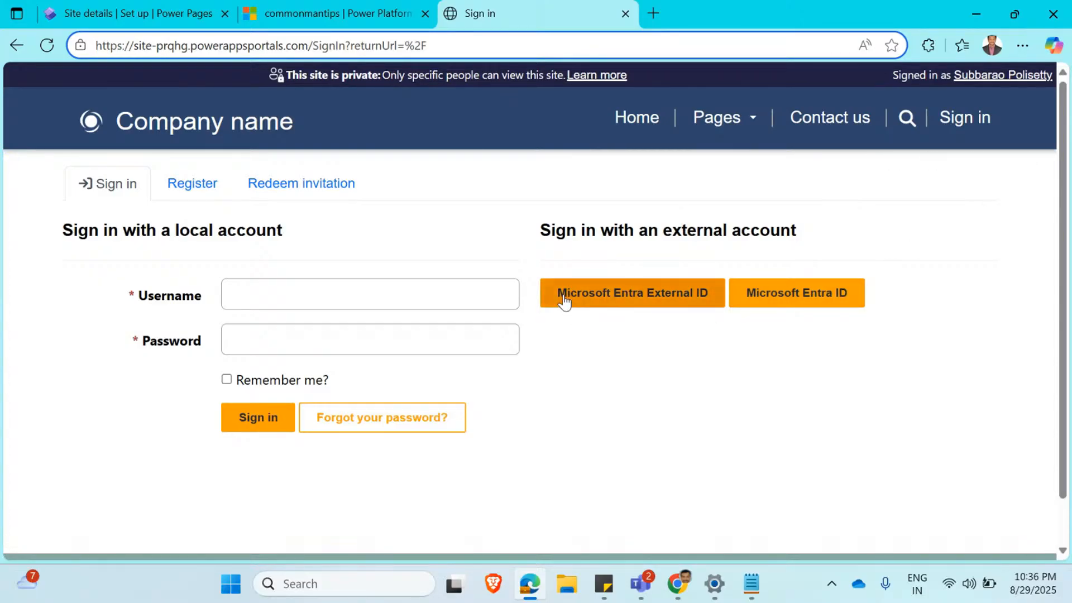
Start signing in through Microsoft Entra External ID with another account, submitting the account's email address to request a code.
left_click(690, 303)
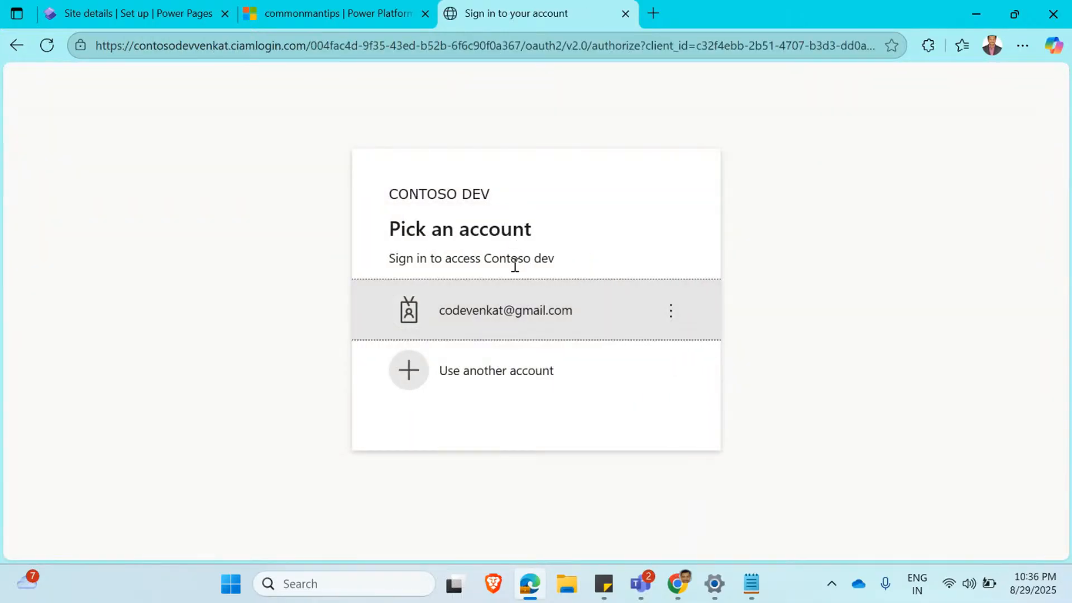
left_click(514, 371)
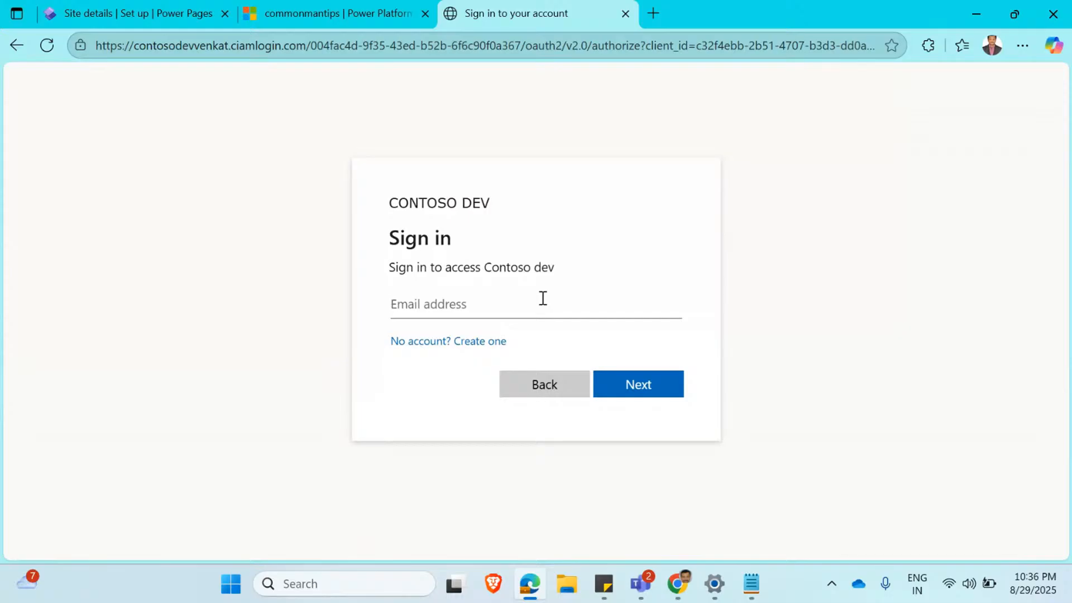
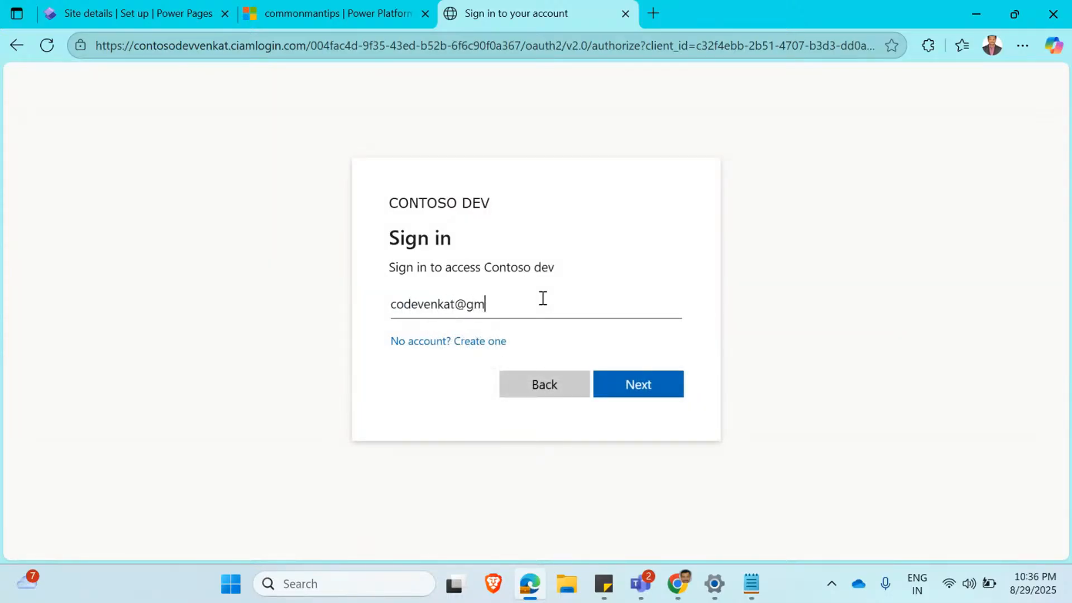
left_click(626, 382)
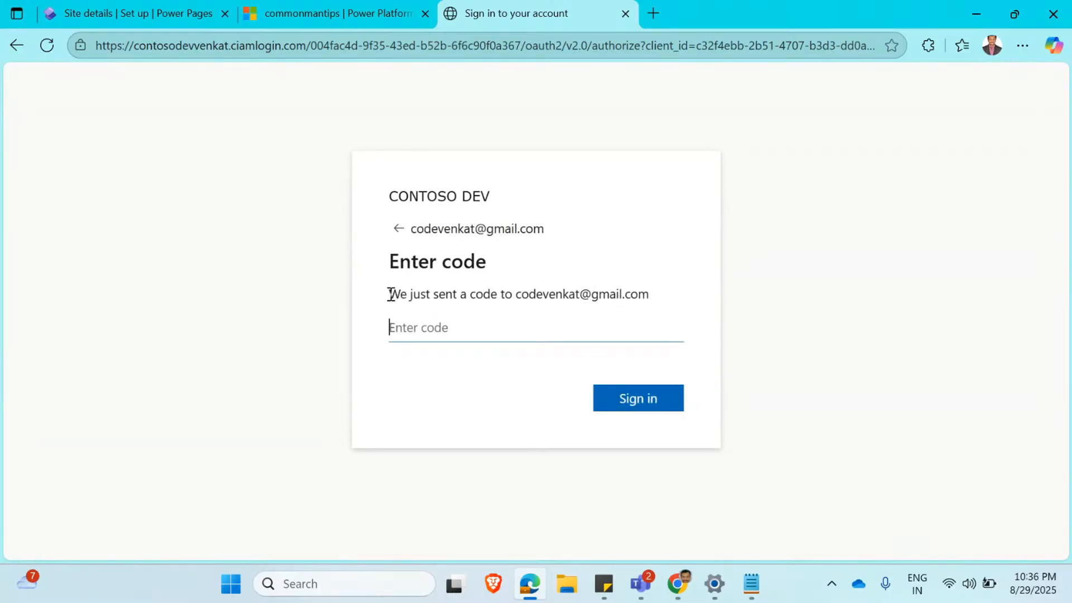
left_click_drag(390, 294, 661, 302)
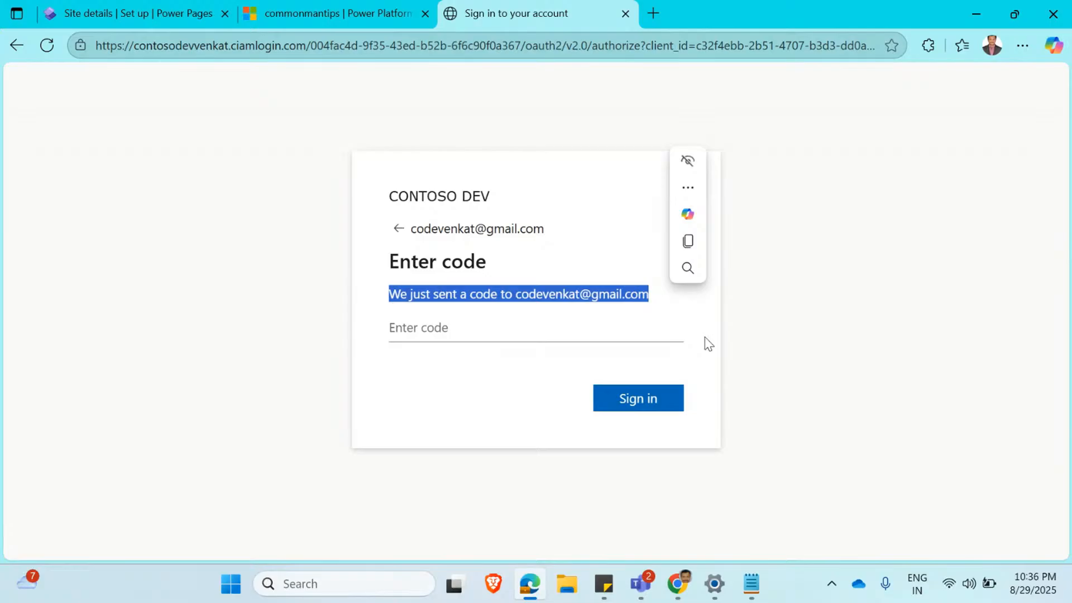
Switch to Chrome, open Gmail in a new tab and refresh the inbox to look for the verification code email.
mouse_move(679, 584)
left_click(646, 517)
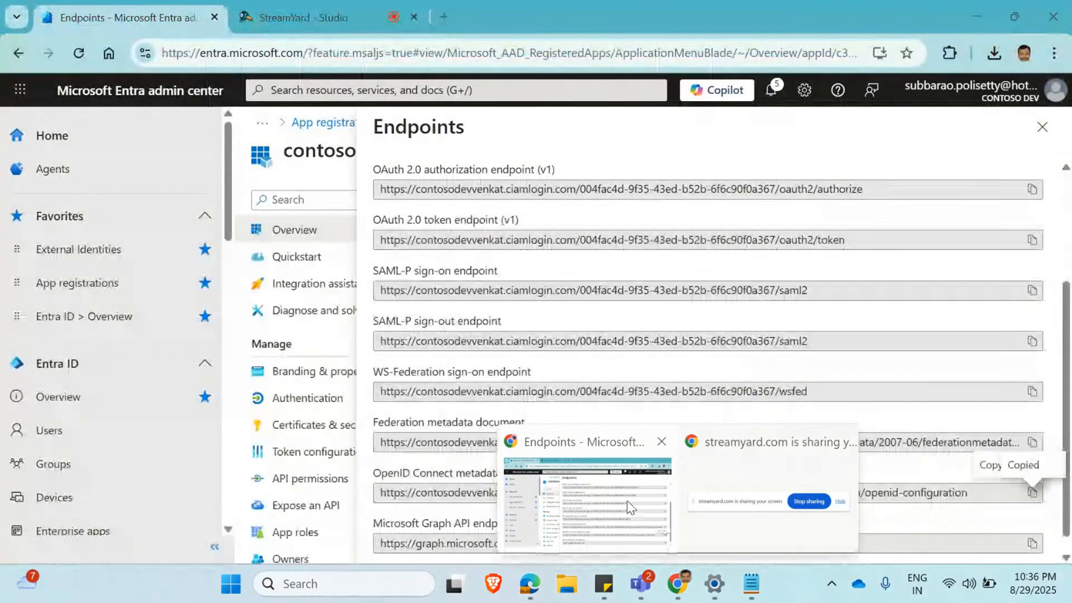
left_click(445, 18)
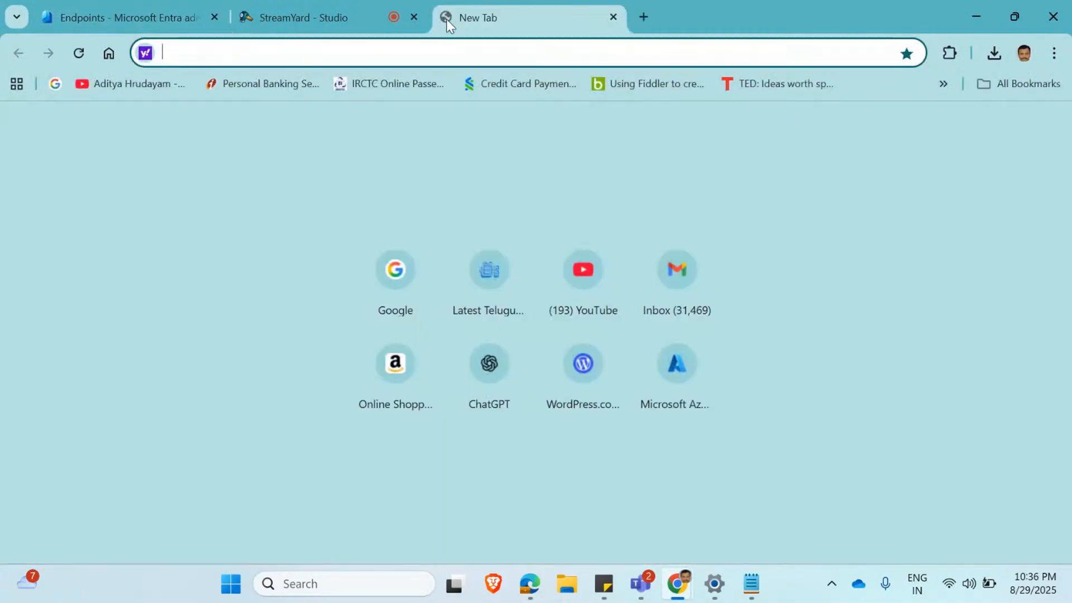
type("gma")
key("Return")
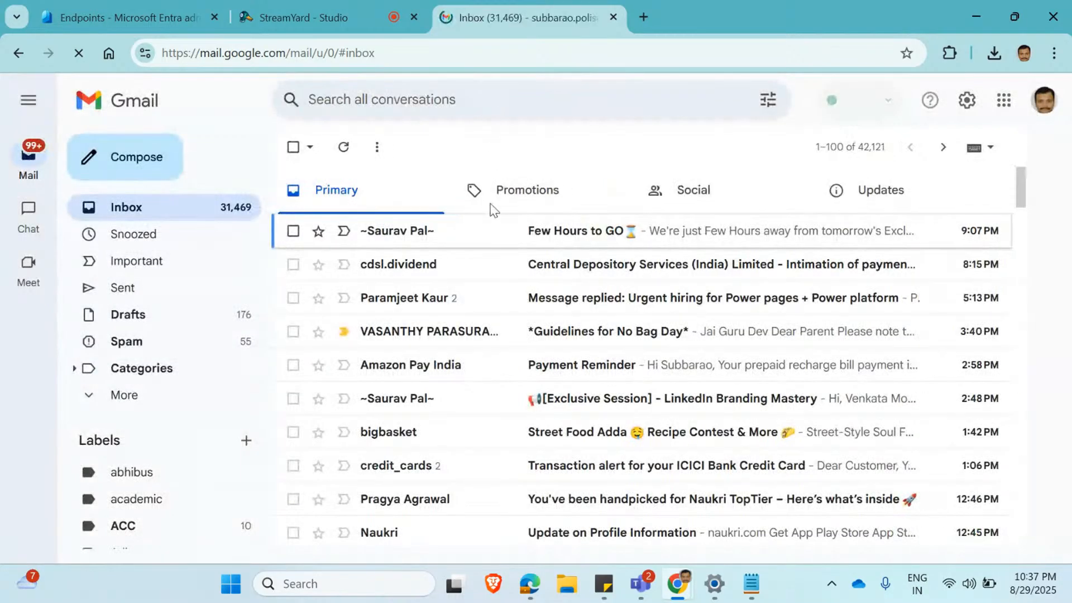
left_click(345, 148)
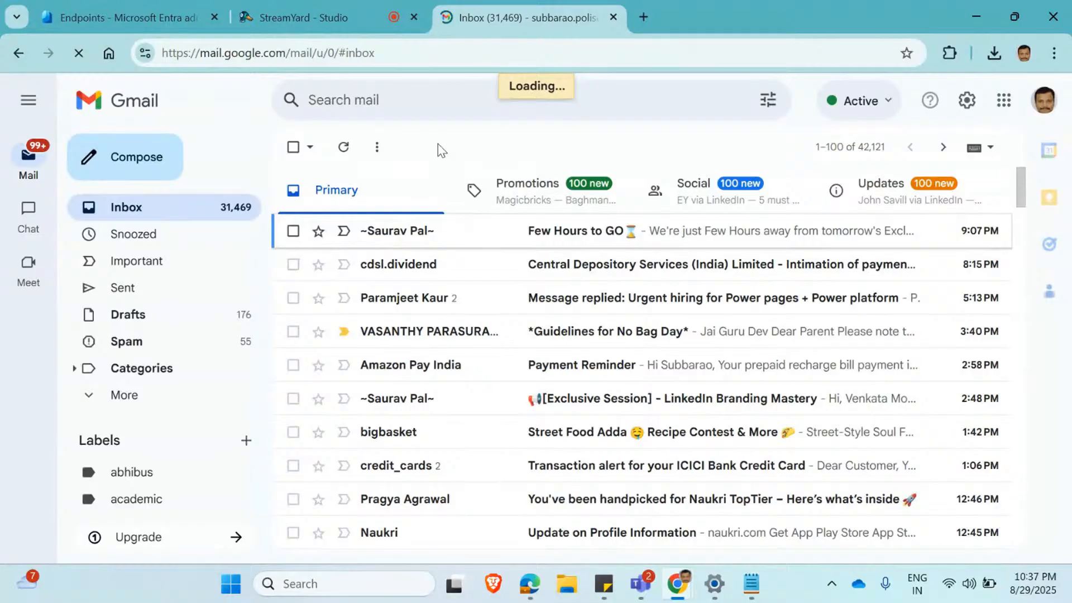
Open the Gmail inbox of the account used for sign-in, close the first mailbox tab, and return to the code entry page in Edge.
left_click(1053, 108)
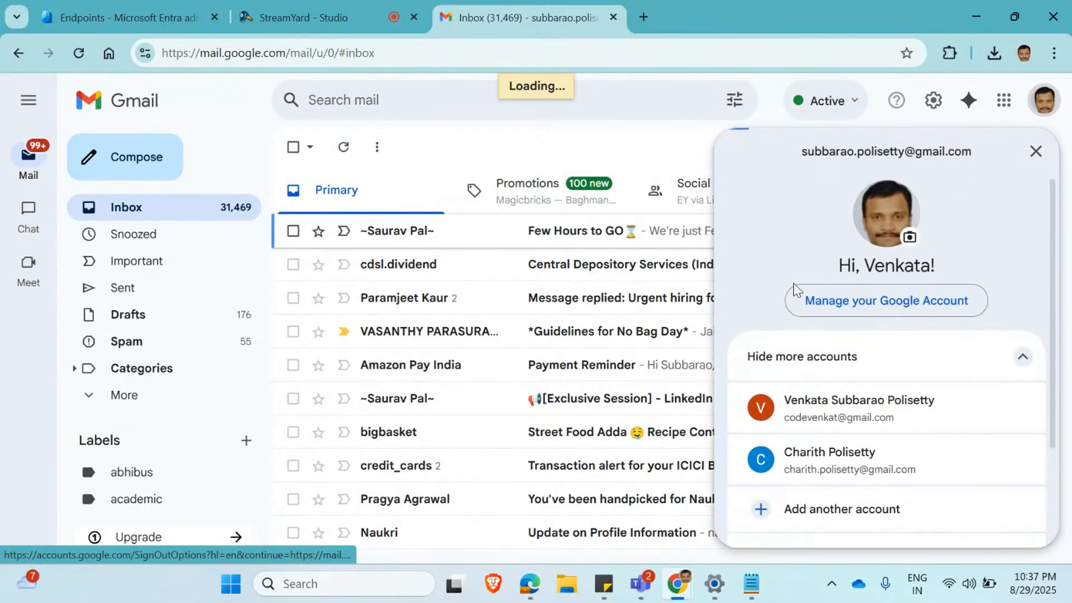
left_click(819, 404)
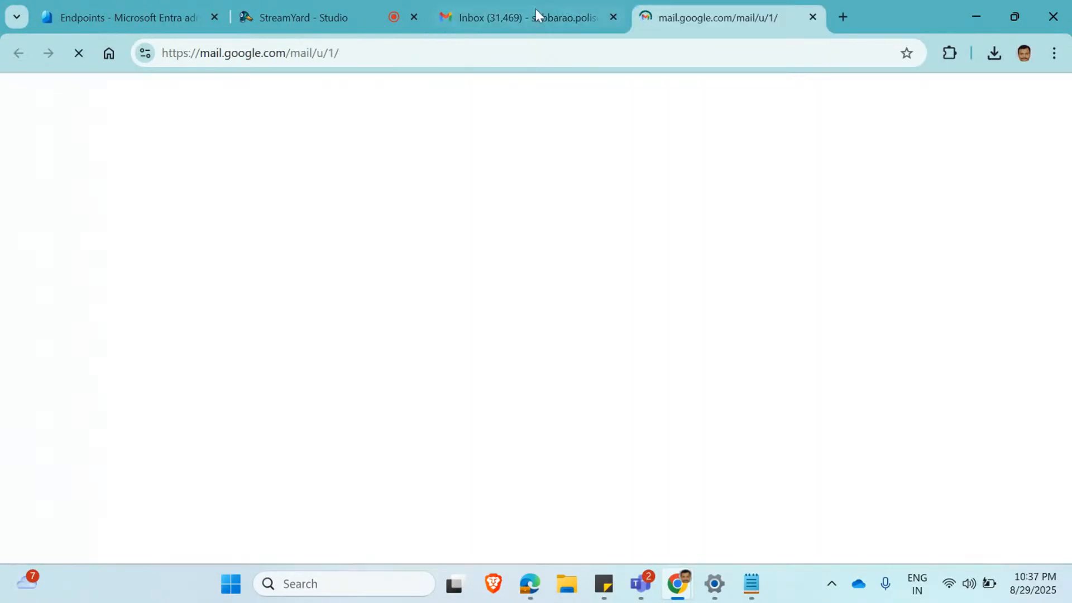
left_click(612, 17)
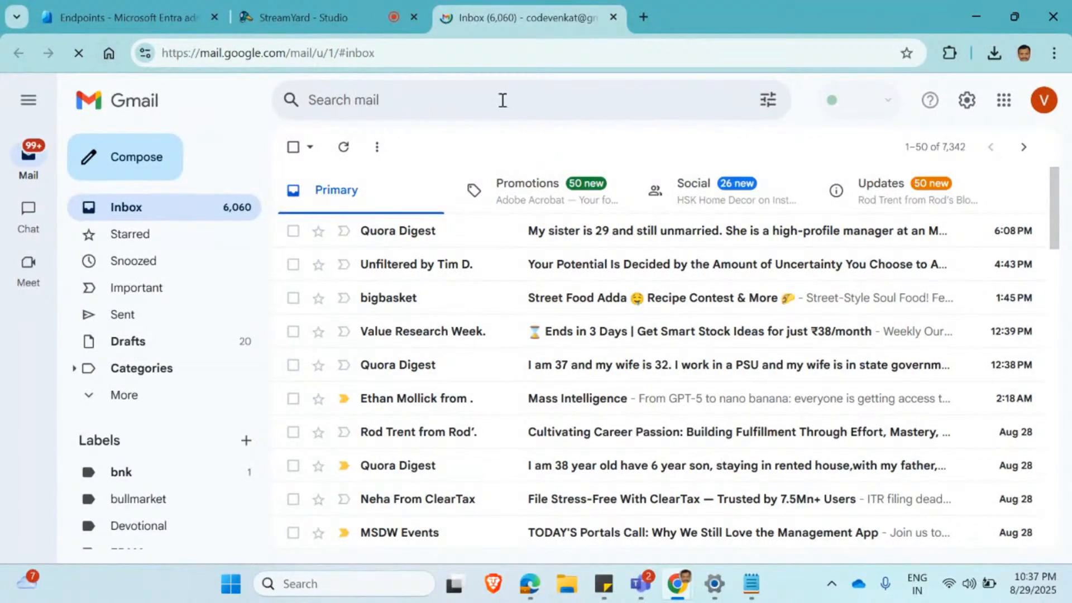
left_click(433, 53)
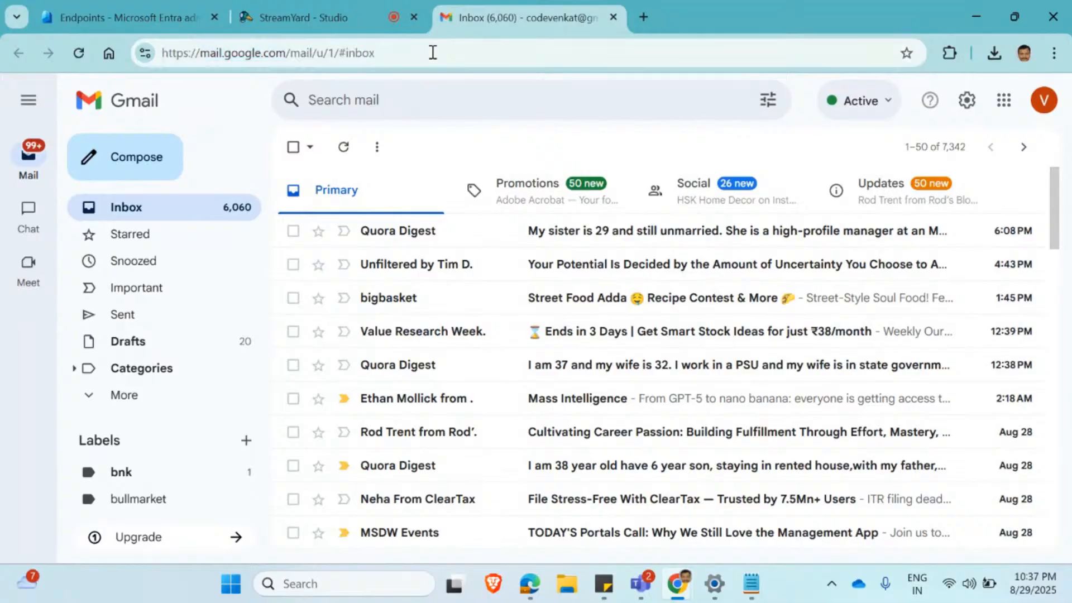
left_click(432, 52)
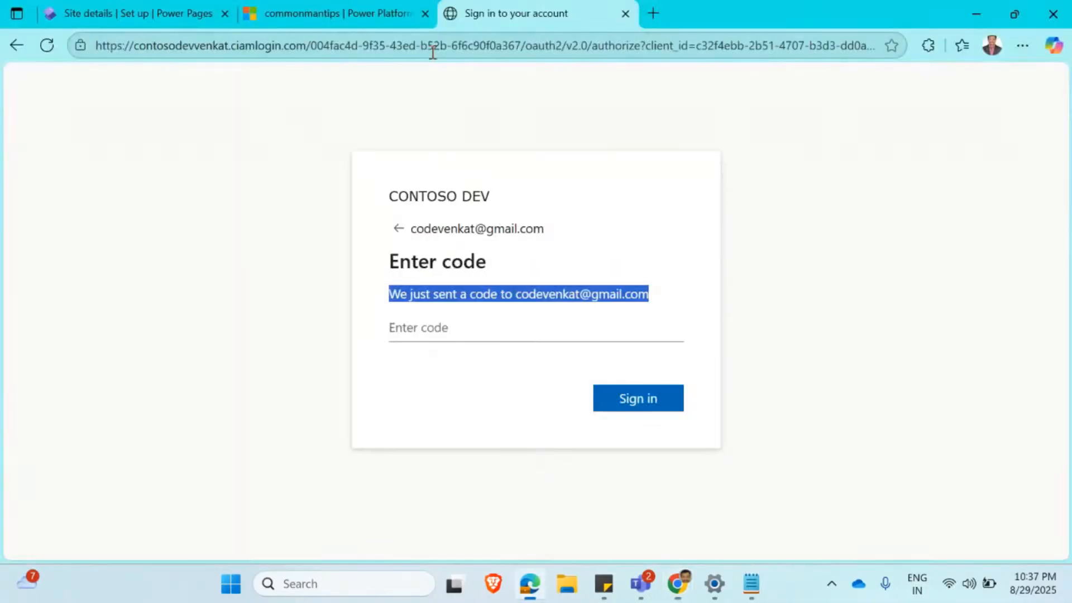
Go back to the email entry of the Contoso dev sign-in and submit a different email address.
left_click(396, 237)
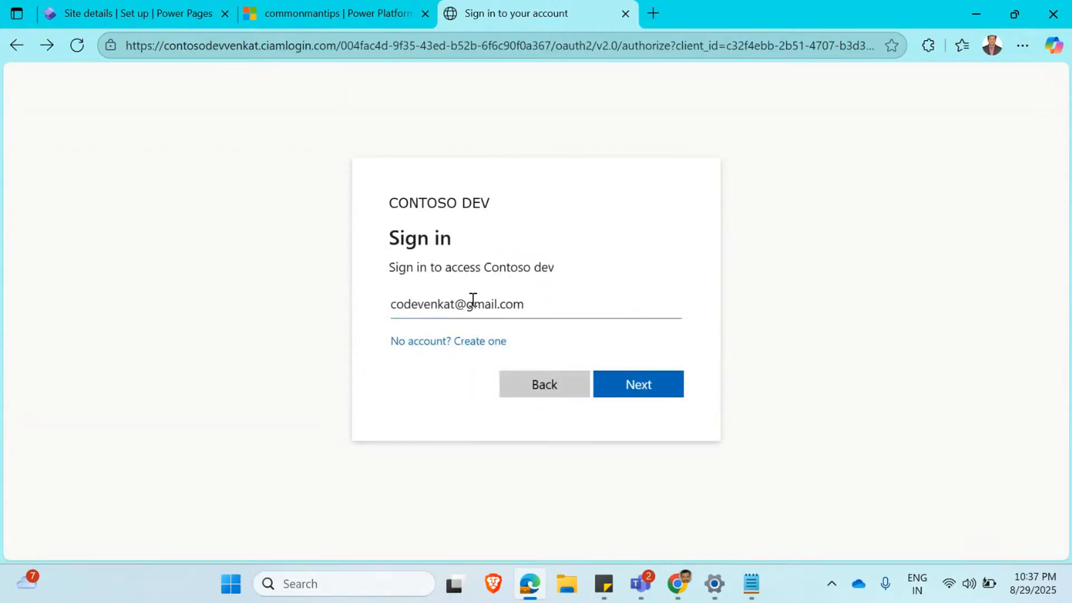
double_click(428, 300)
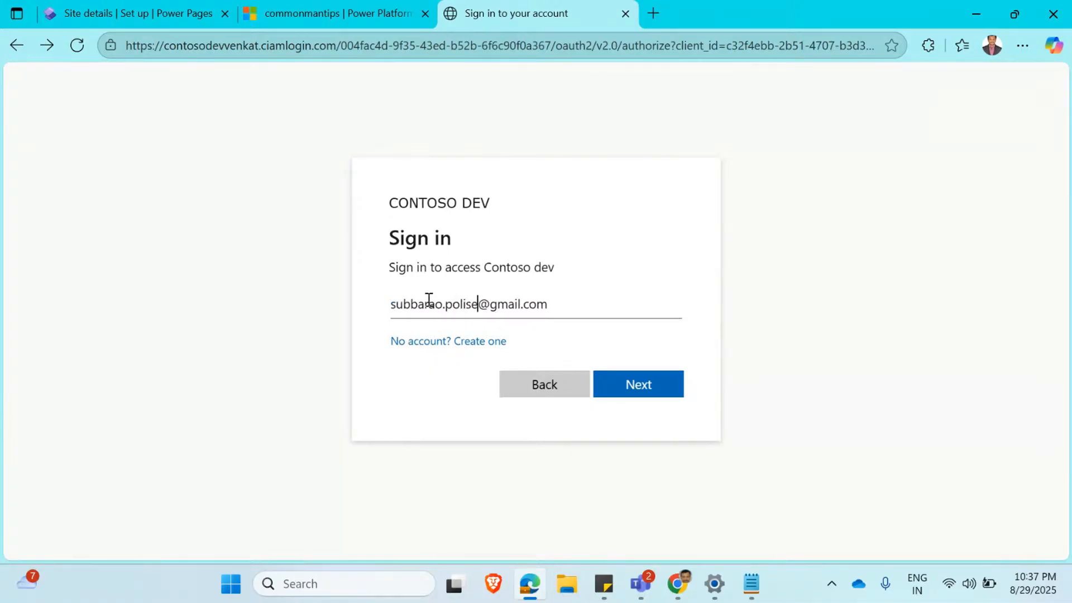
left_click(649, 387)
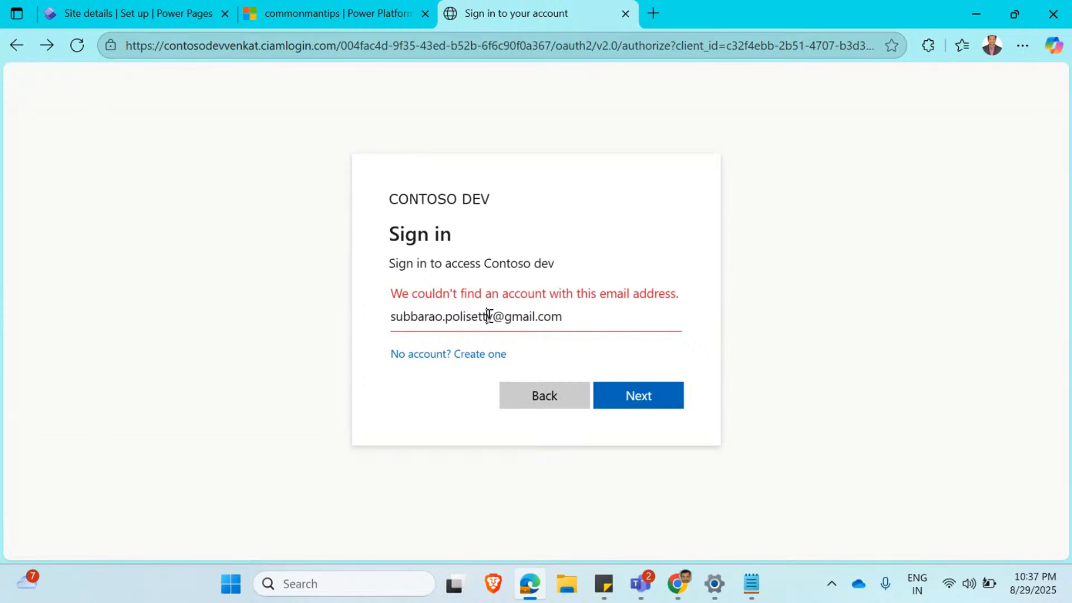
Choose to create a new Contoso dev account with the entered email address and request its verification code.
left_click_drag(491, 316, 304, 323)
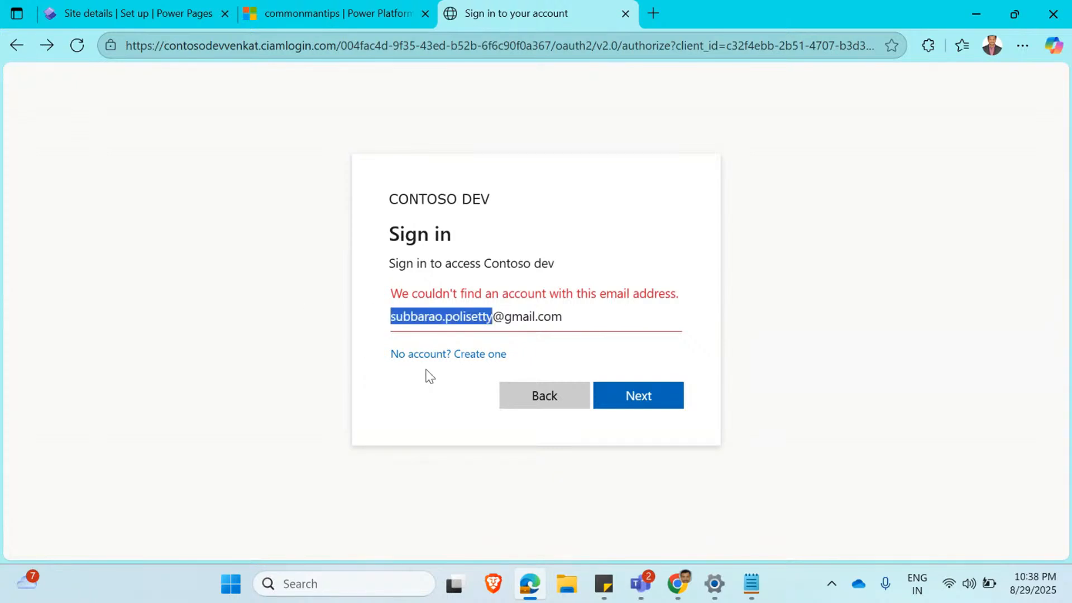
left_click(435, 355)
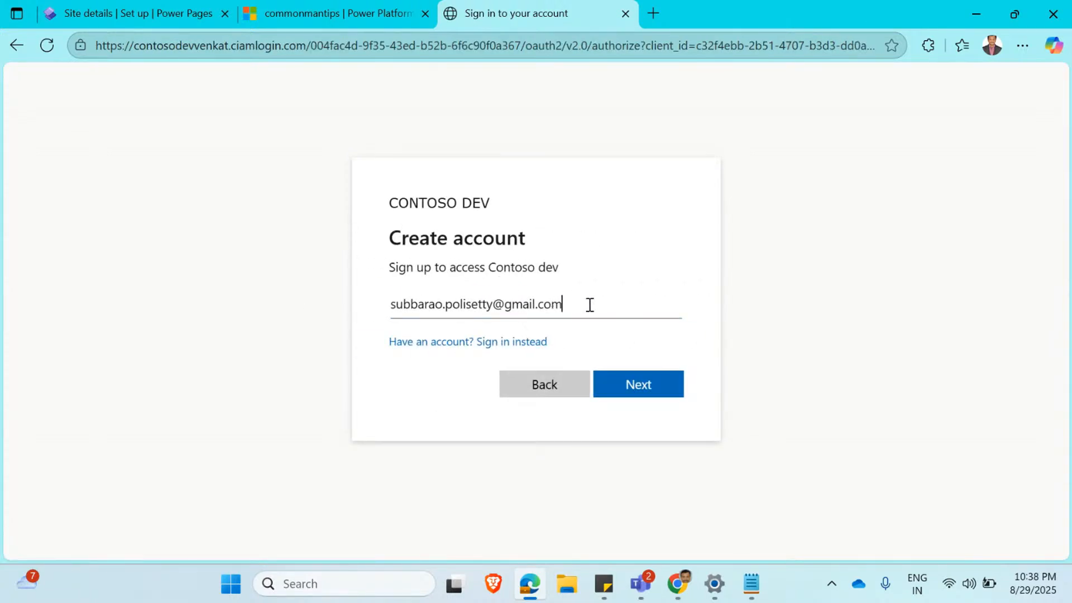
left_click(643, 382)
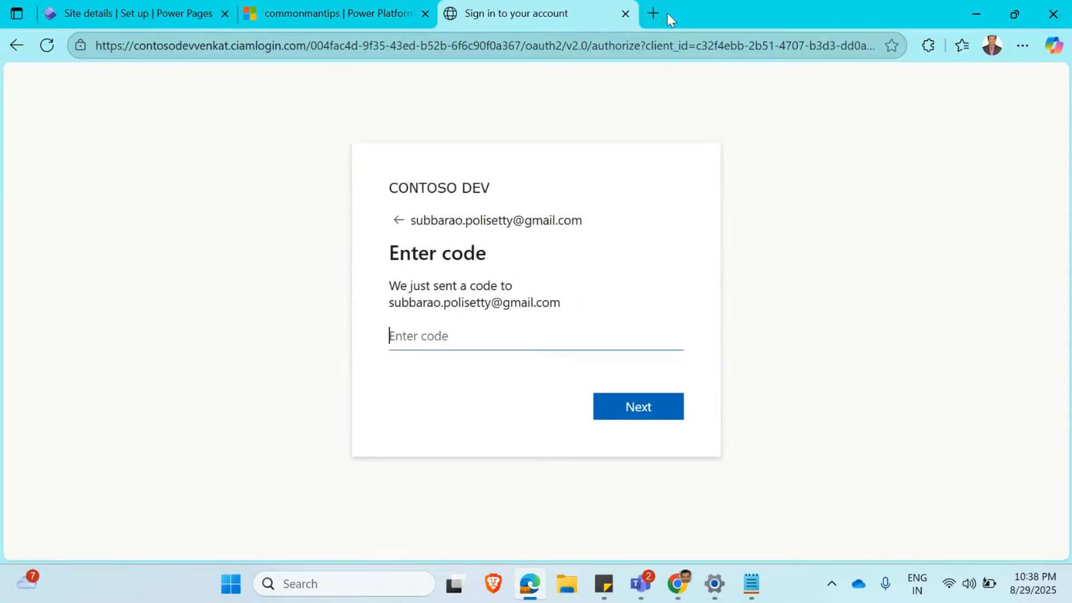
Switch Gmail in Chrome to the mailbox of the new account's email and open the Contoso dev account verification code message.
key("alt+Tab")
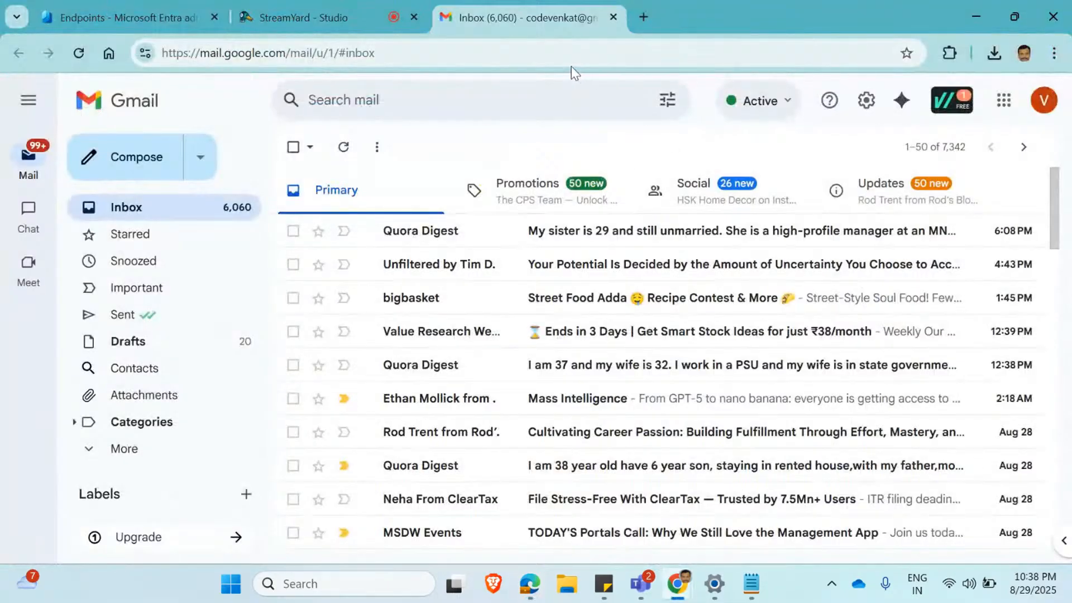
left_click(1043, 100)
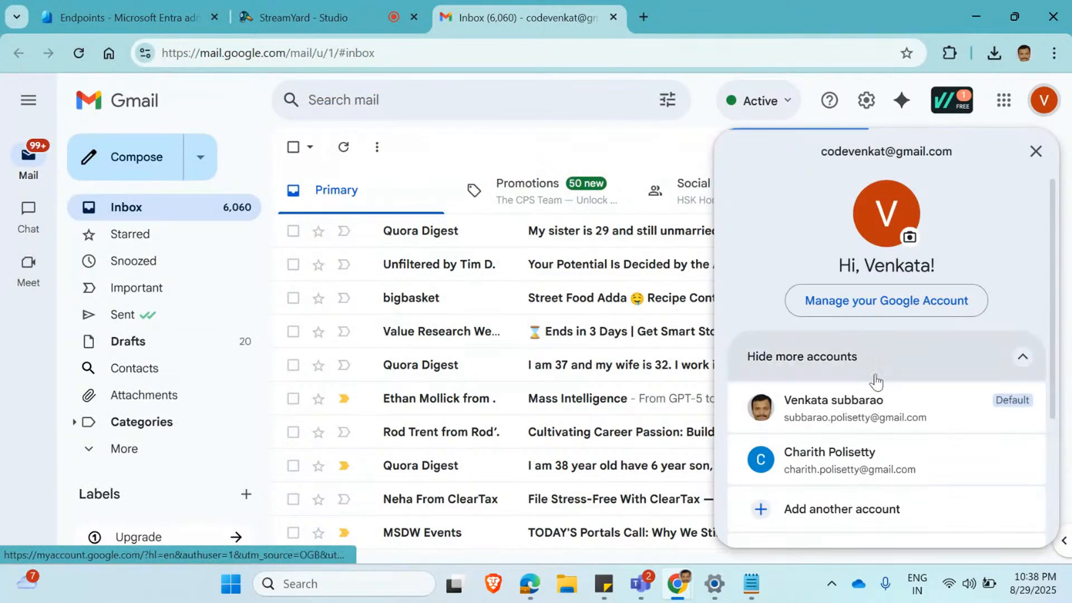
left_click(856, 402)
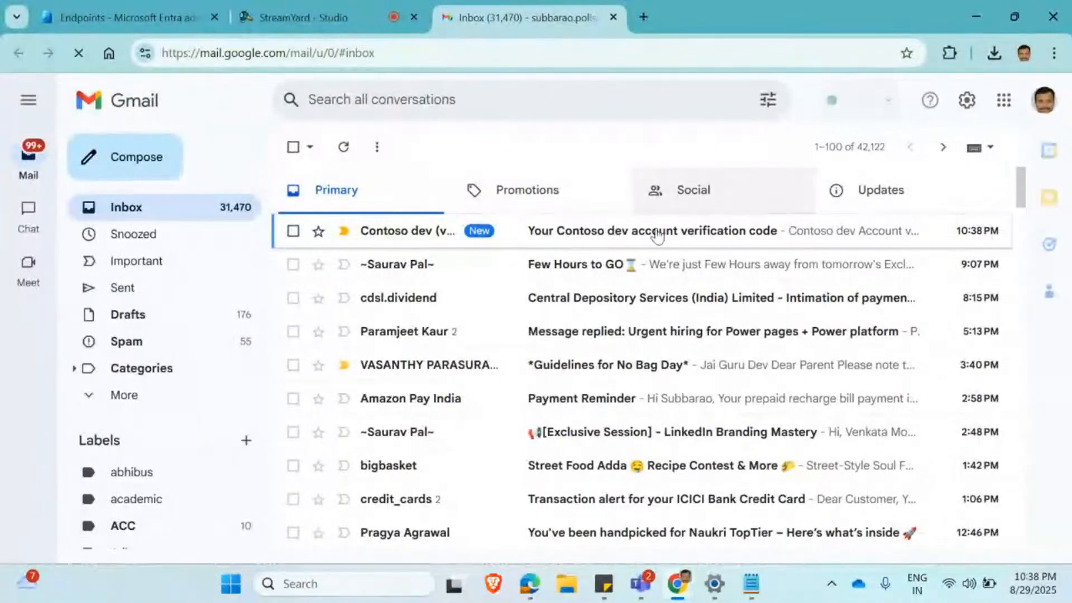
left_click(623, 241)
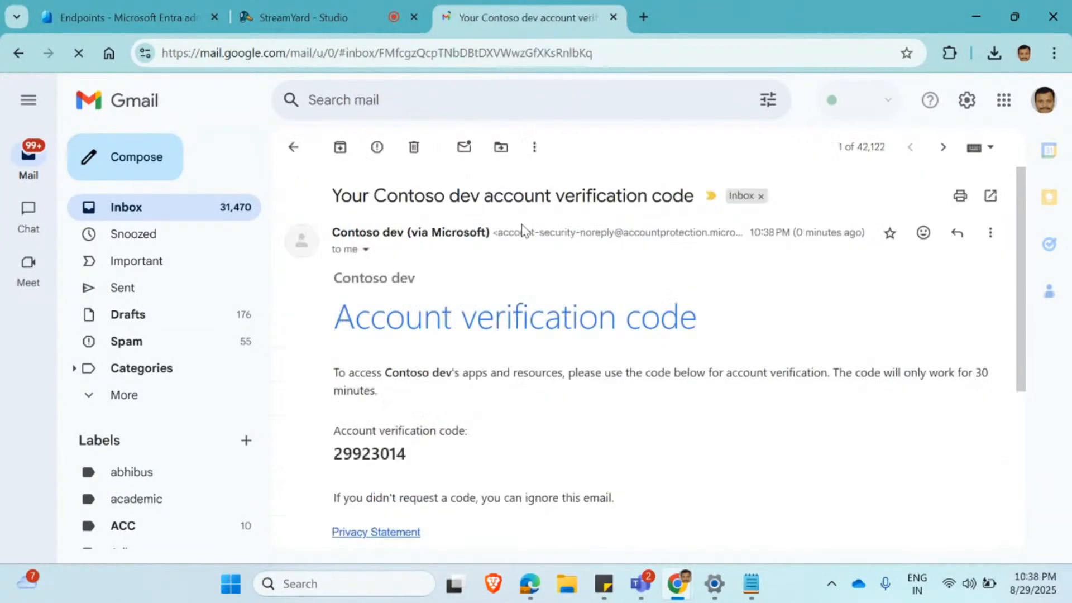
Copy the account verification code from the email and submit it on the Contoso dev code entry page in Edge.
double_click(372, 457)
key("ctrl+c")
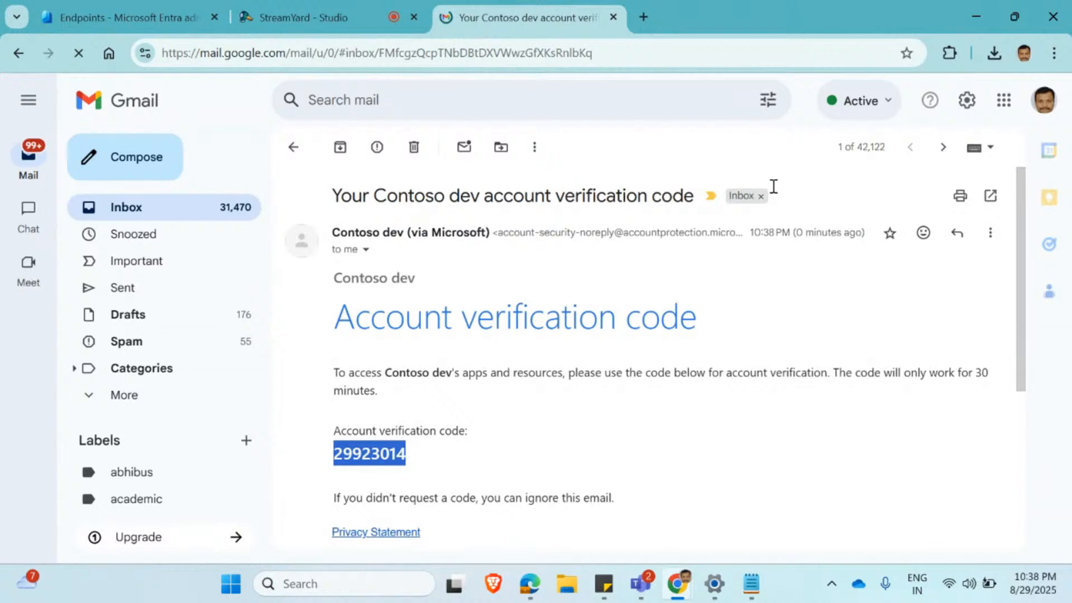
left_click(964, 13)
left_click(509, 327)
key("ctrl+v")
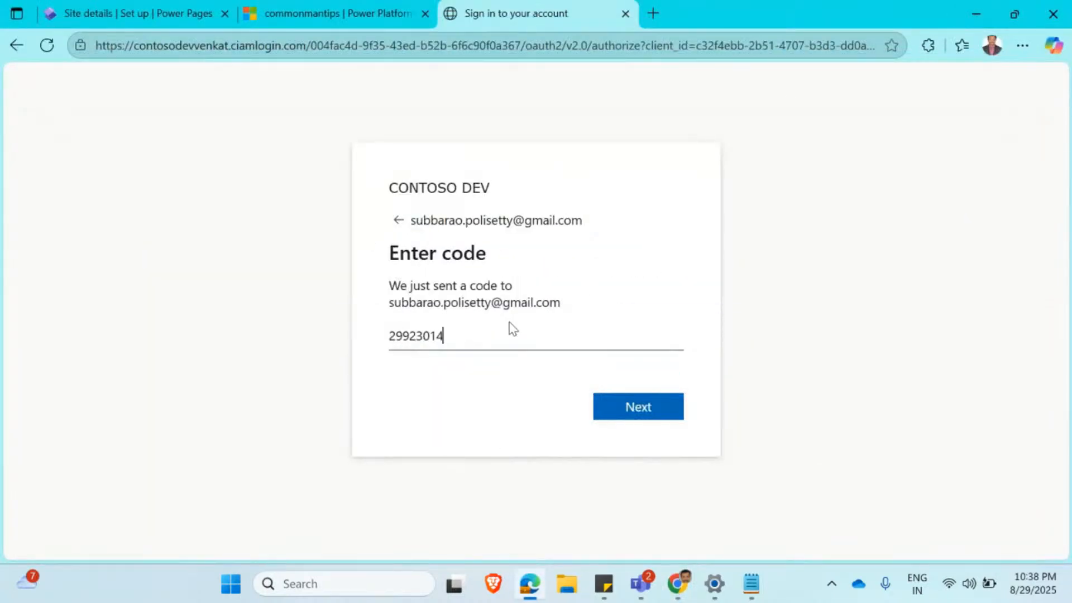
left_click(651, 409)
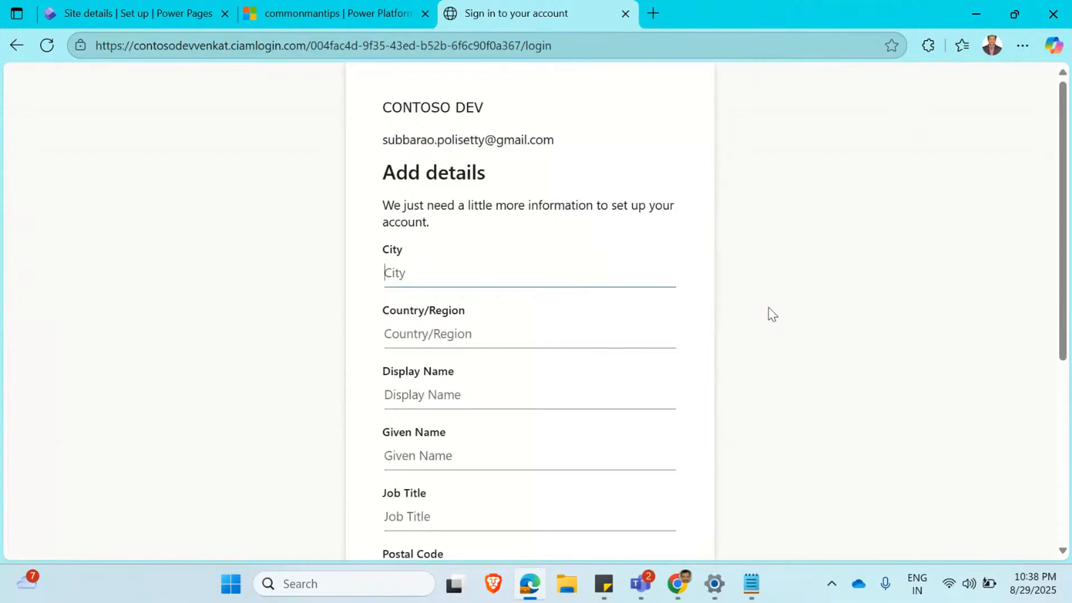
Fill in the account details with city hyd, country India, and the person's display name and given name.
scroll(772, 314, "down", 5)
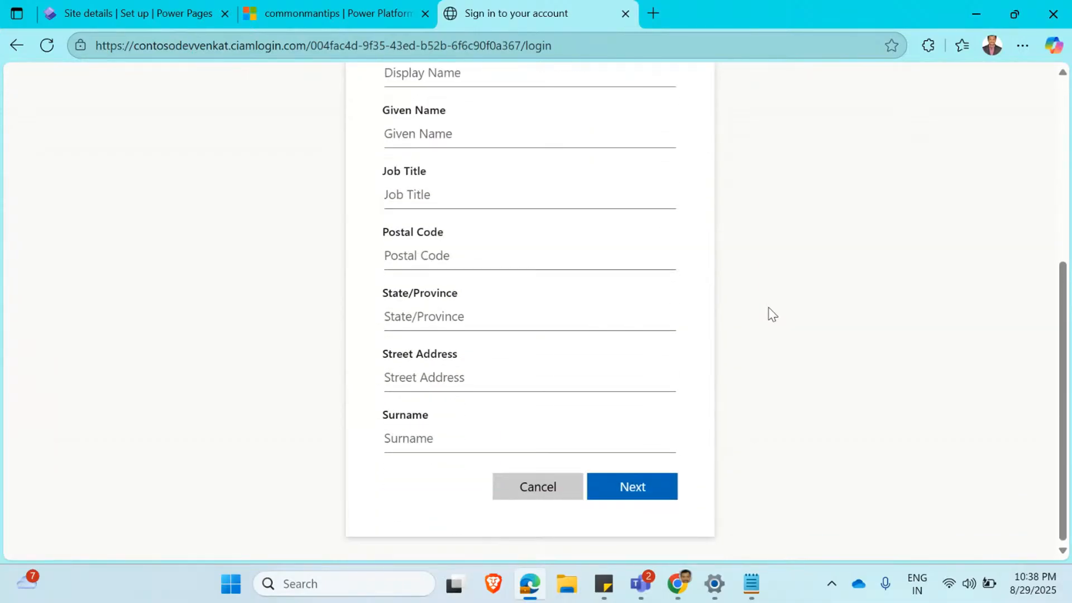
scroll(730, 354, "up", 4)
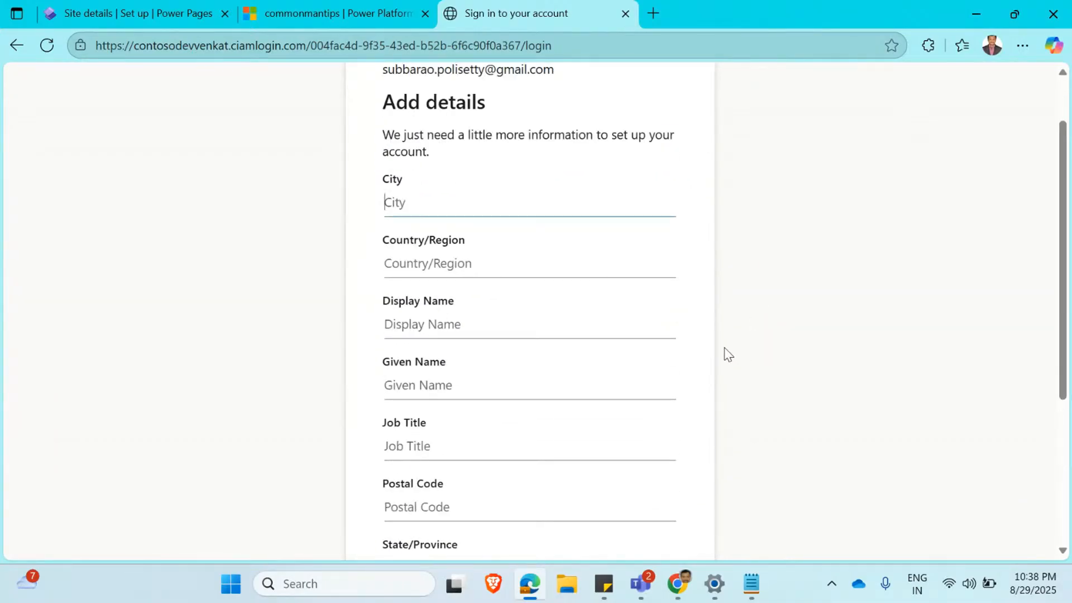
type("hyfd")
type("India")
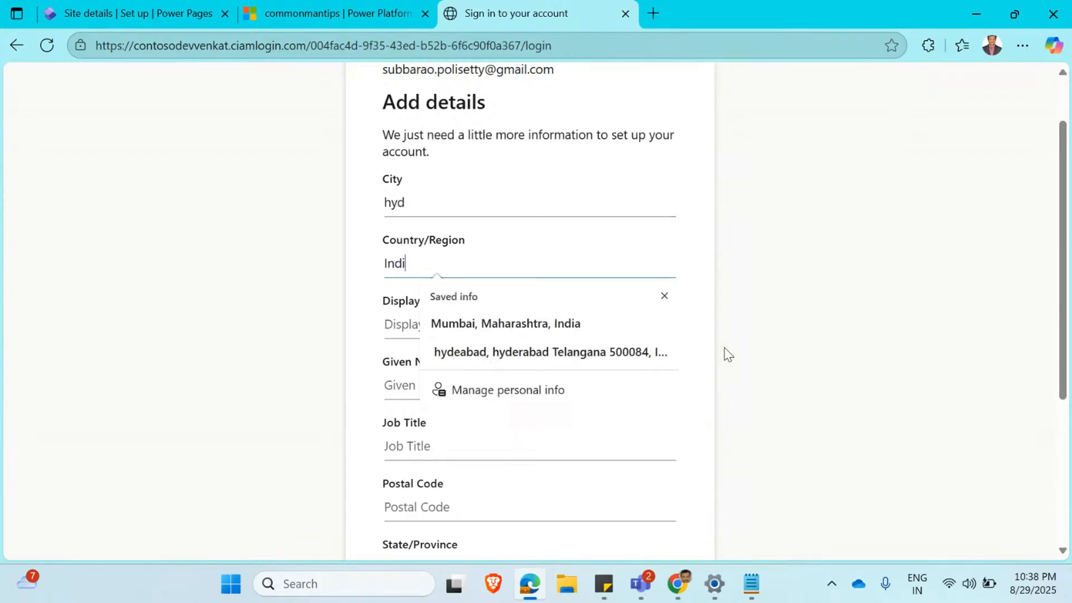
key("Tab")
type("ven")
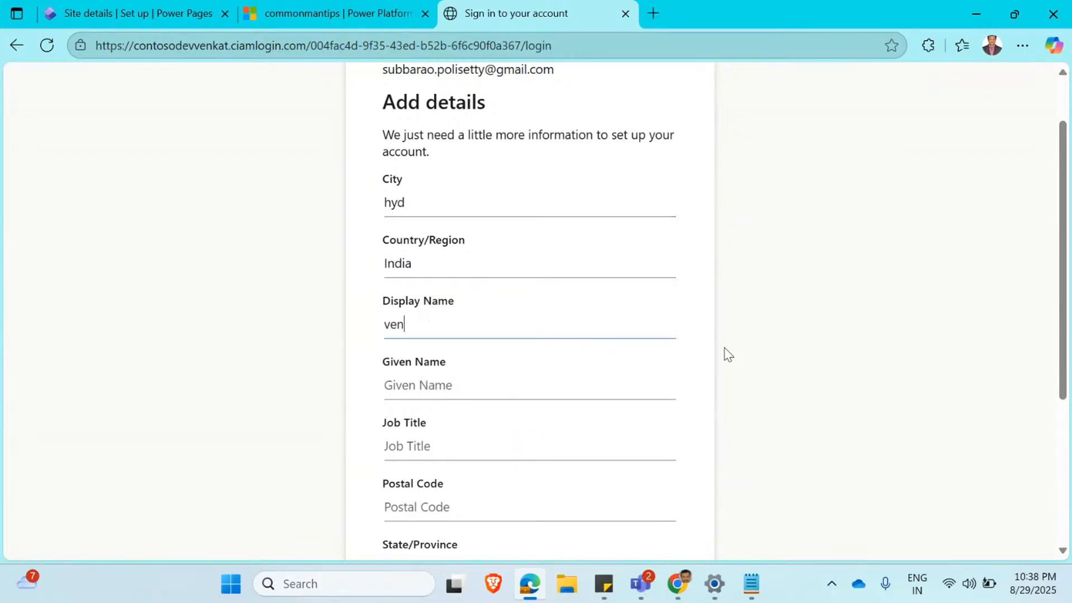
type("katvenkat")
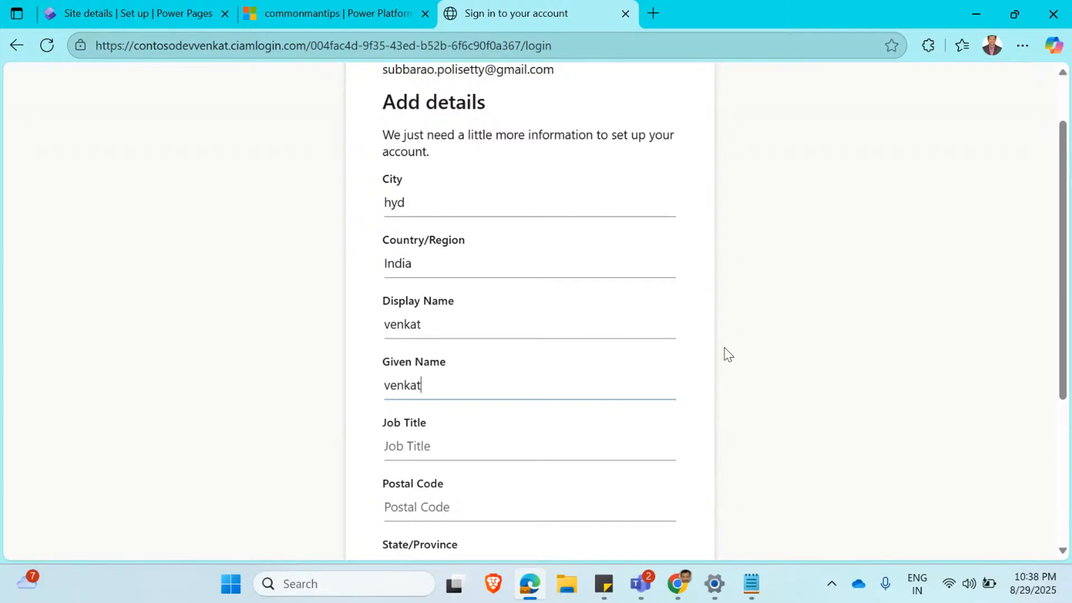
Enter the surname in the account details and submit them to create the account.
scroll(729, 354, "down", 5)
left_click(456, 315)
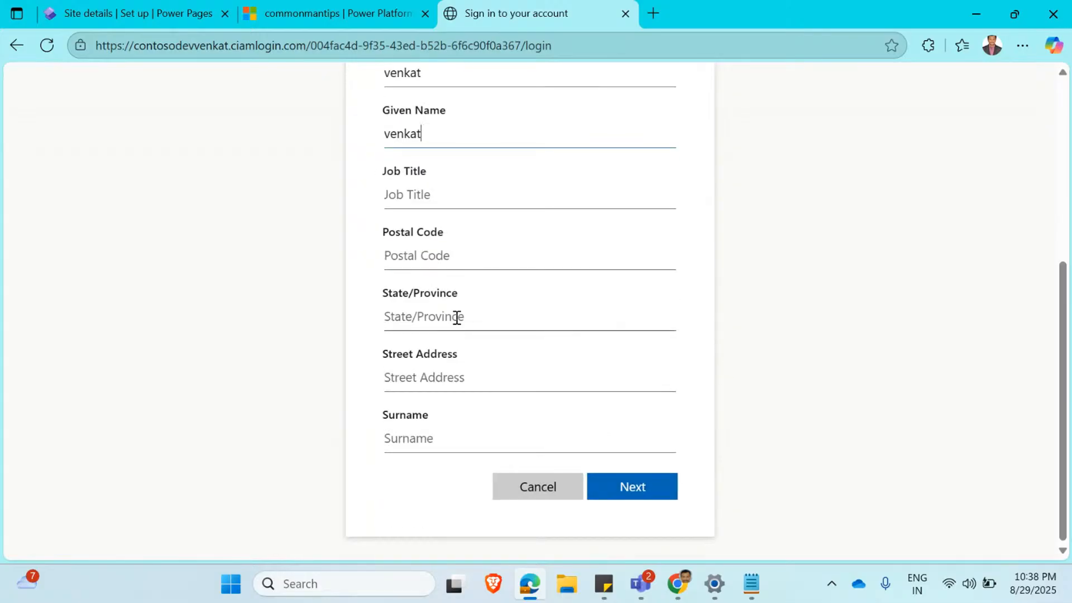
left_click(828, 299)
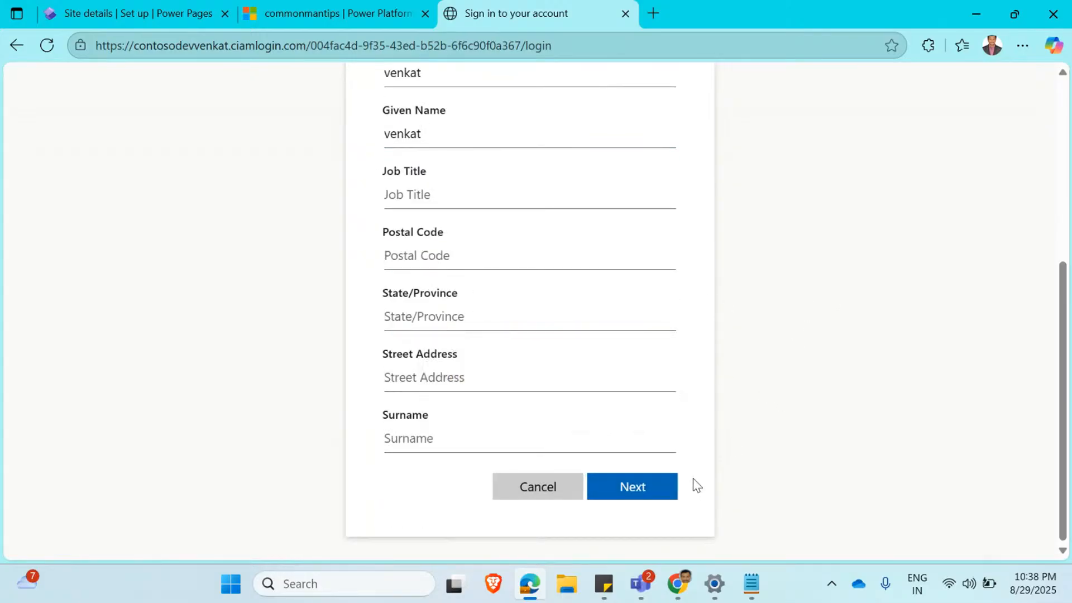
left_click(503, 434)
type("p")
left_click(633, 494)
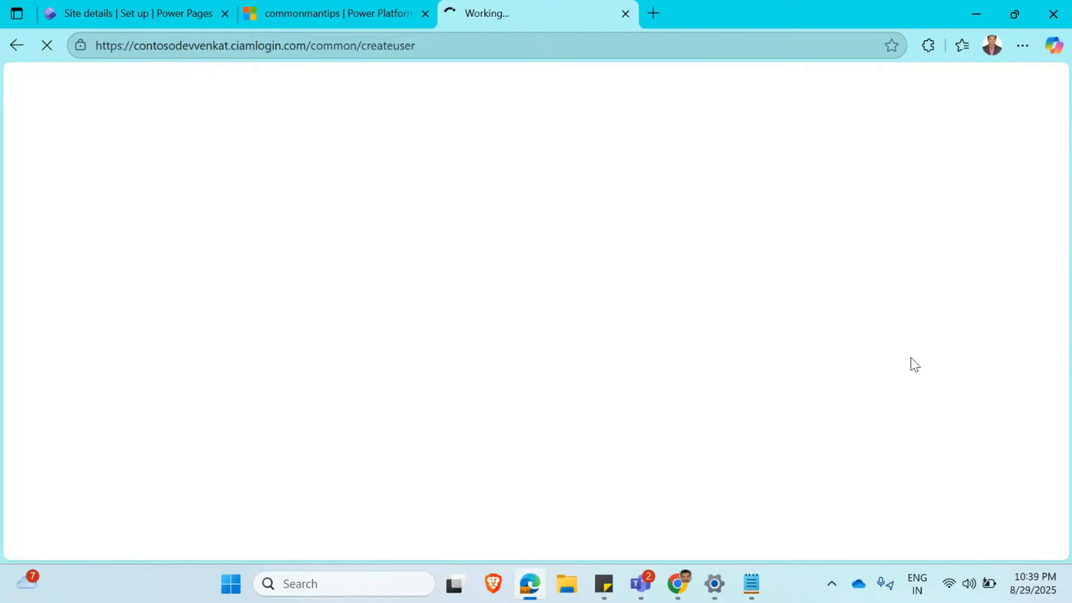
left_click(159, 15)
left_click(524, 20)
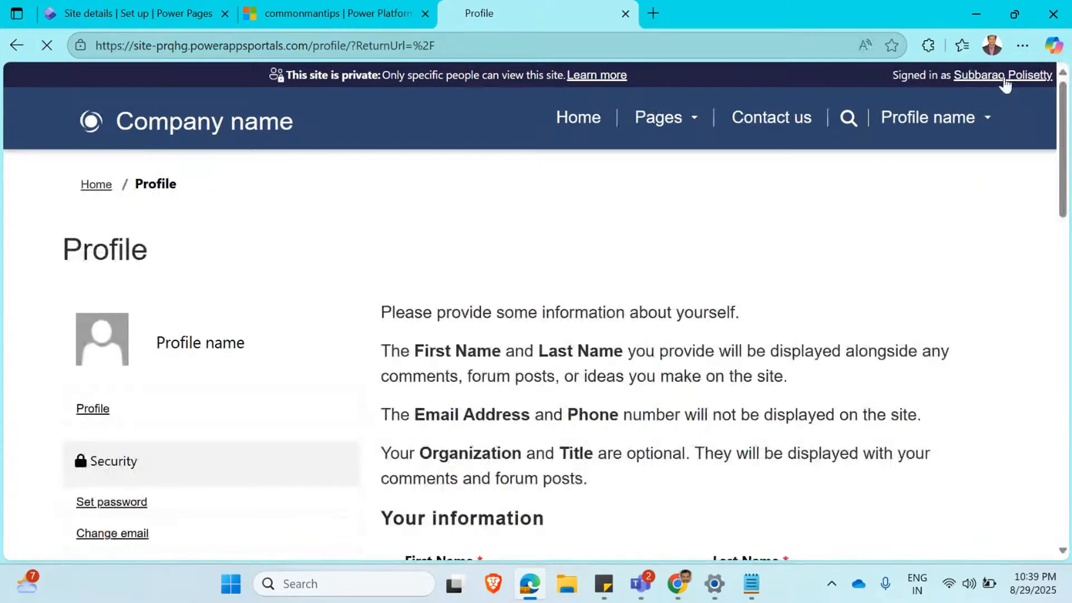
Enter the person's first name and last name in the site profile's Your information section.
scroll(960, 371, "down", 5)
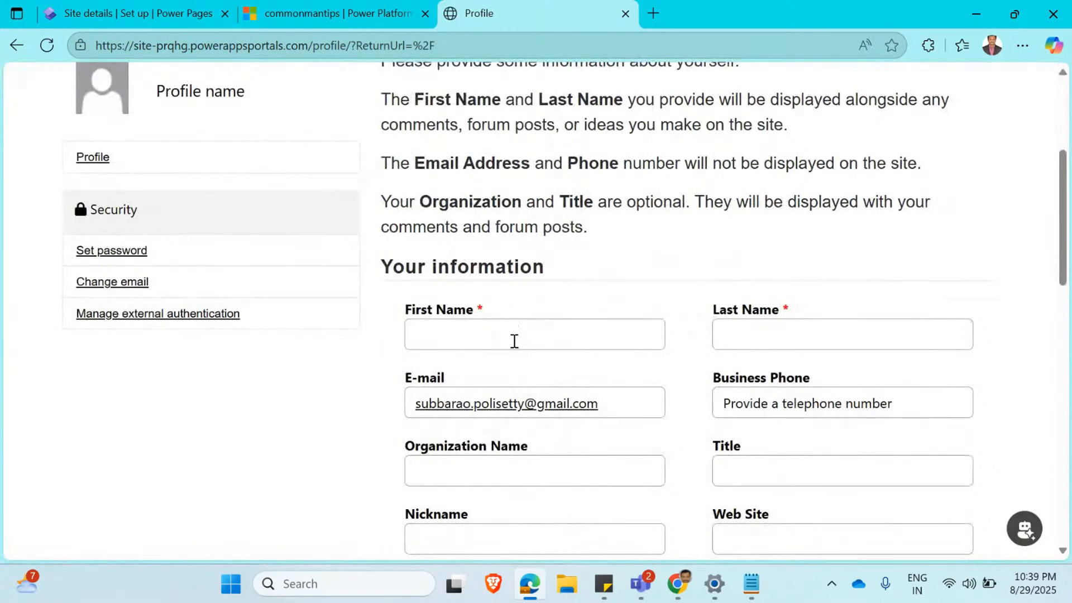
left_click(448, 326)
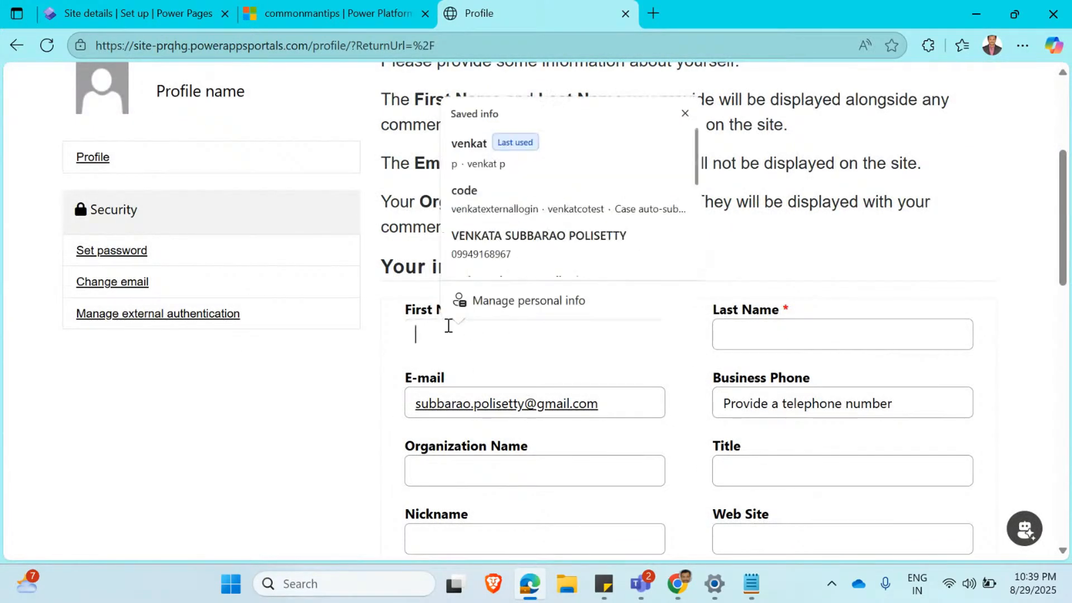
type("venkata")
key("Tab")
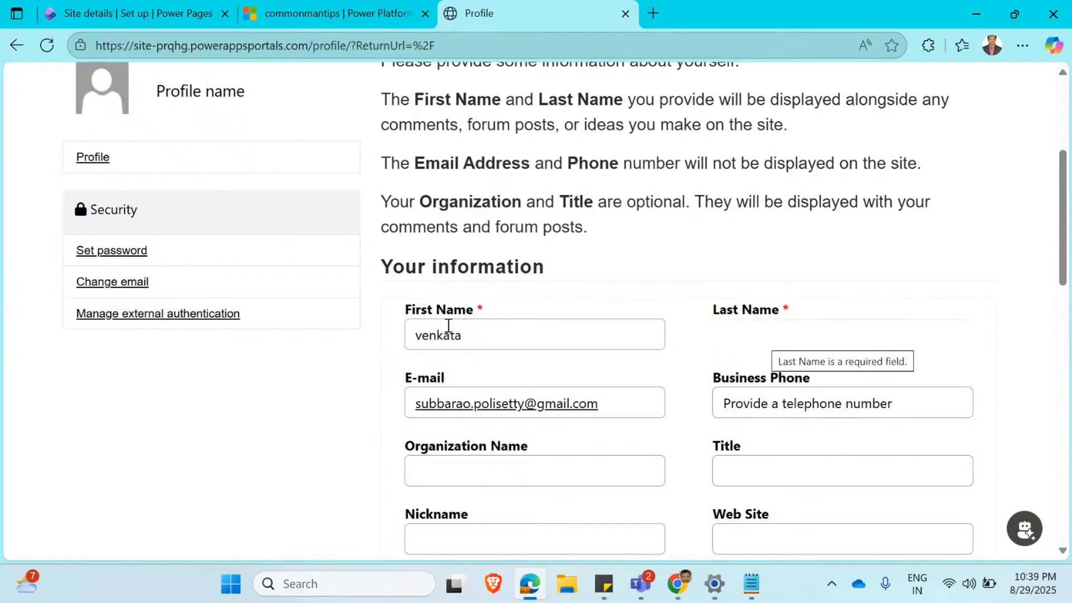
type("p")
Fill in the required Full Name with the person's first and last names and update the profile.
scroll(305, 430, "down", 10)
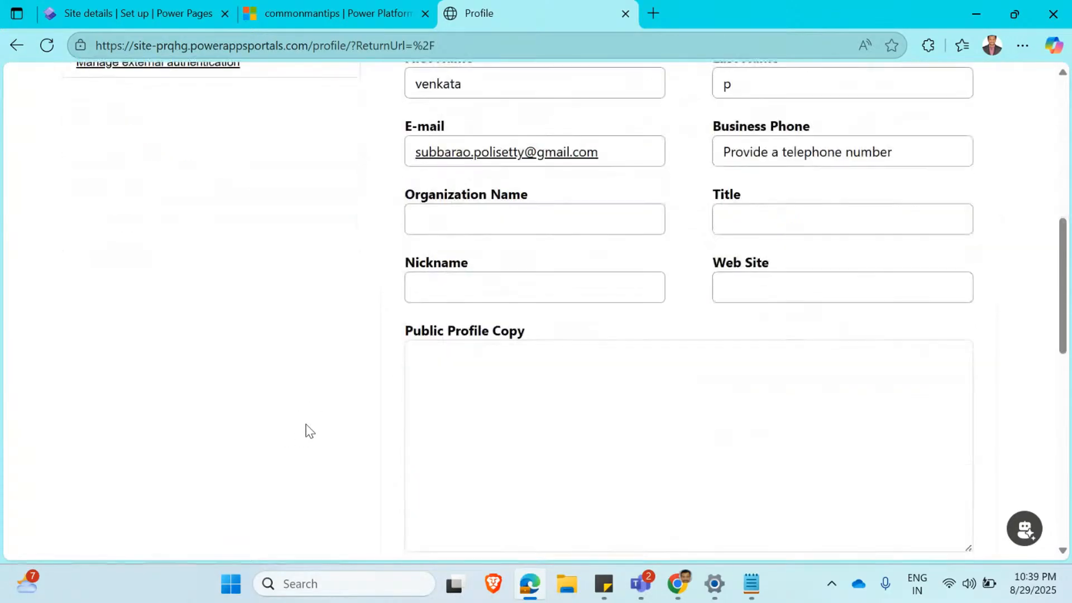
scroll(625, 423, "down", 1)
left_click(533, 307)
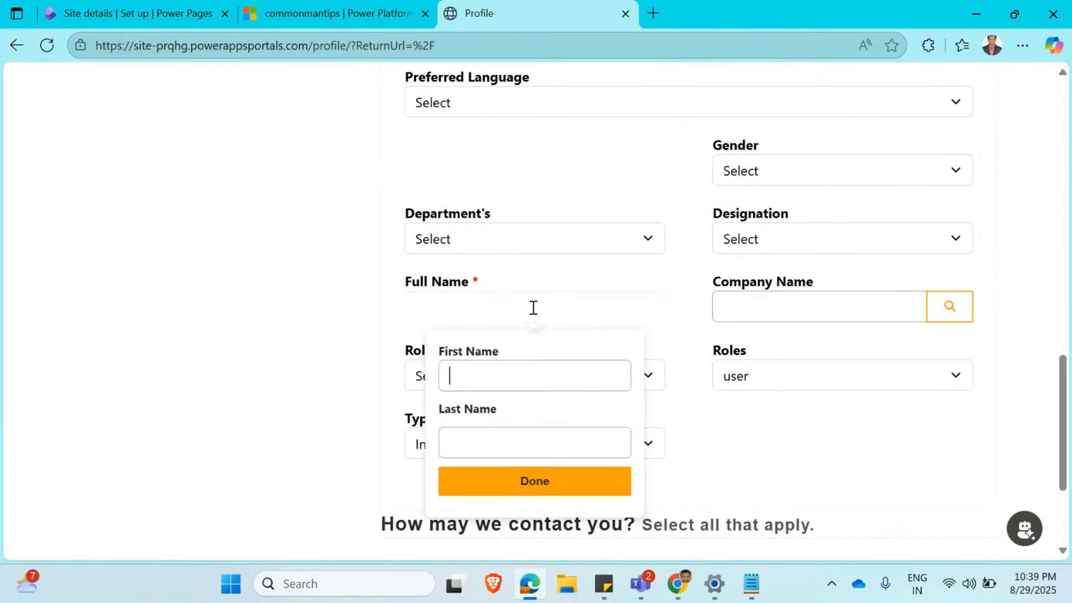
key("Tab")
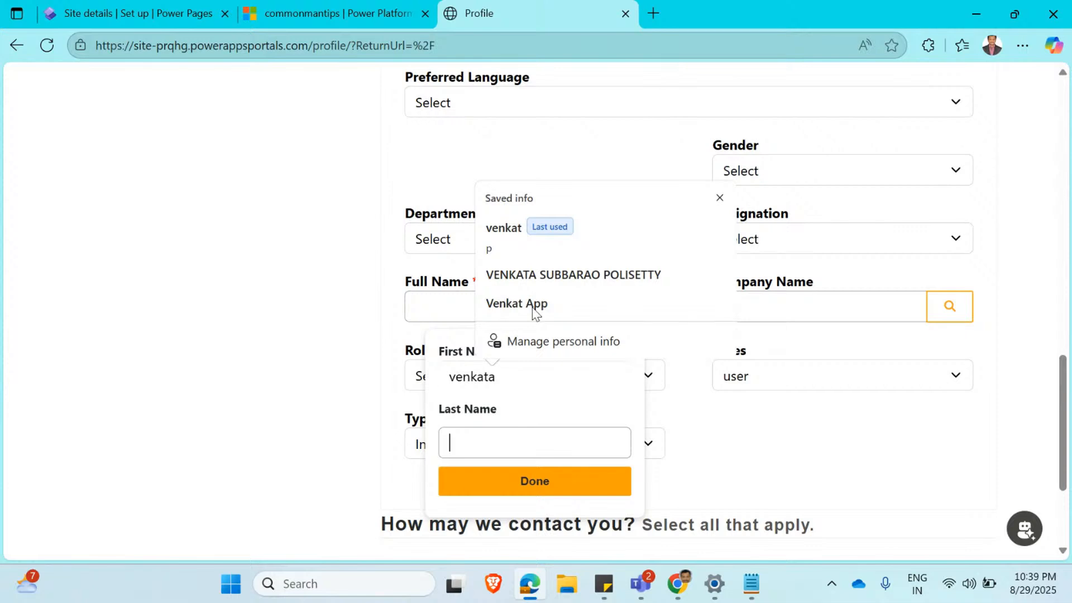
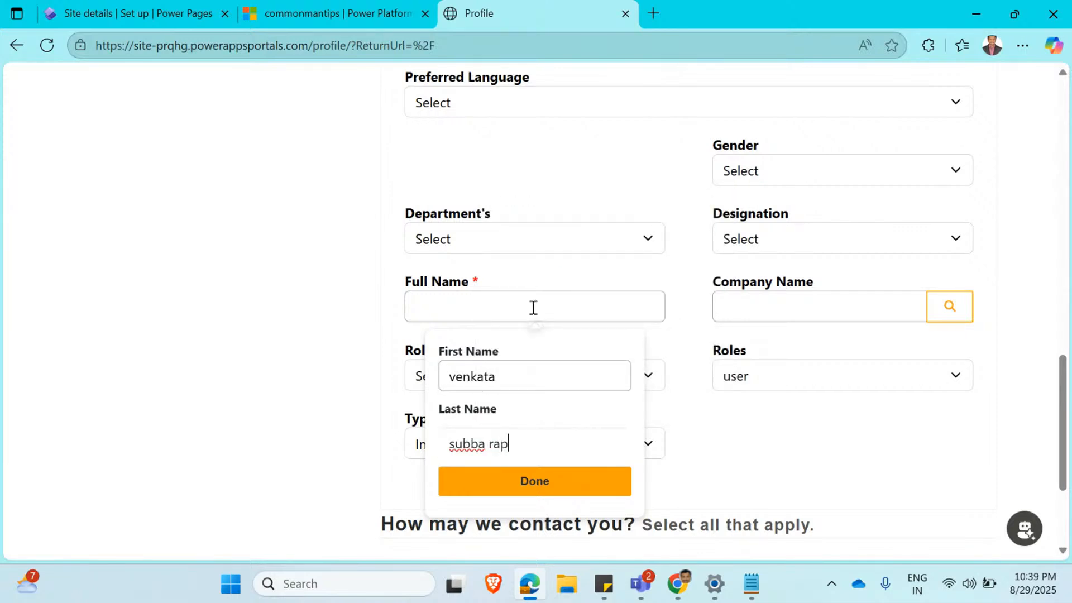
key("Tab")
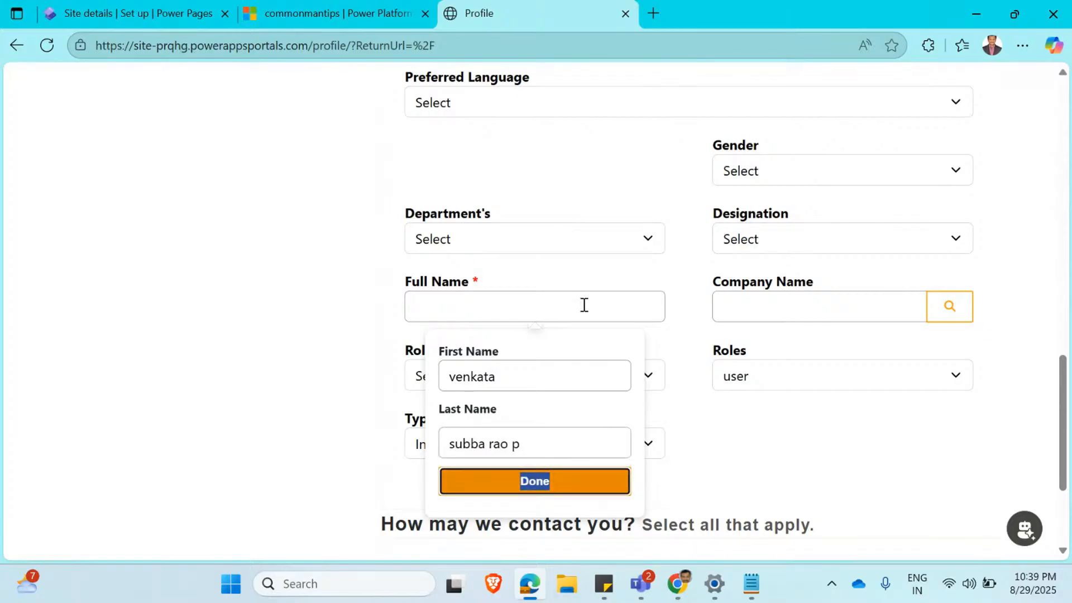
left_click(550, 487)
scroll(773, 447, "down", 3)
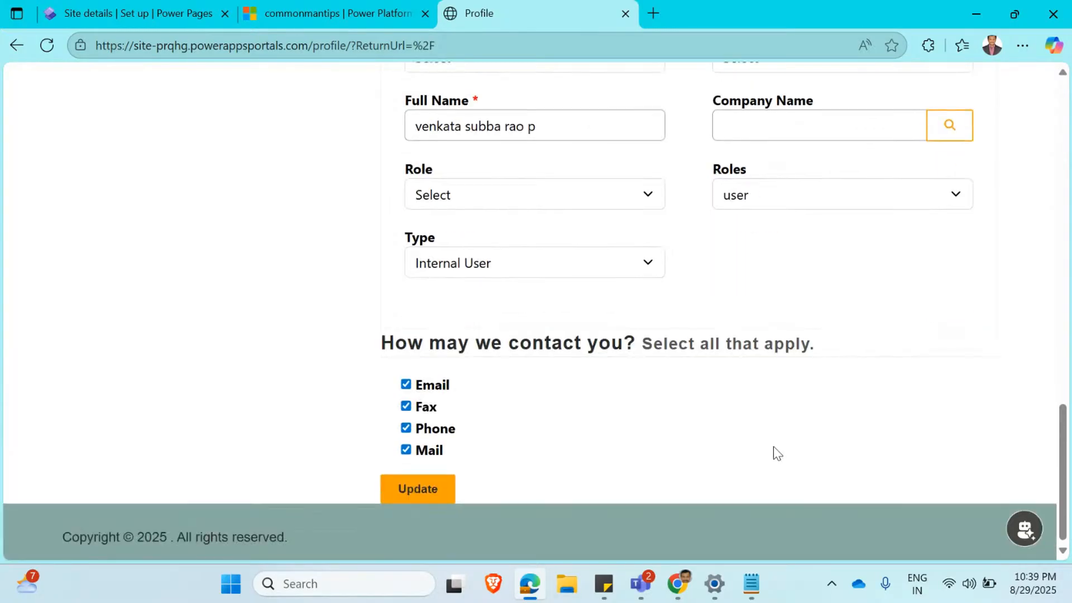
left_click(425, 488)
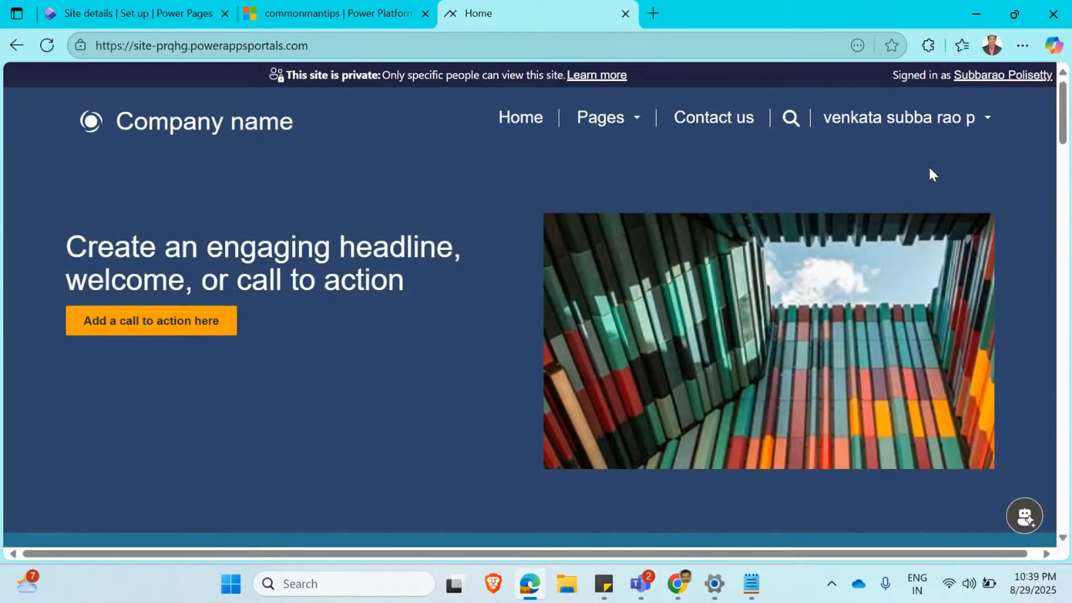
Sign out of the site and sign back in with Microsoft Entra External ID.
left_click(976, 126)
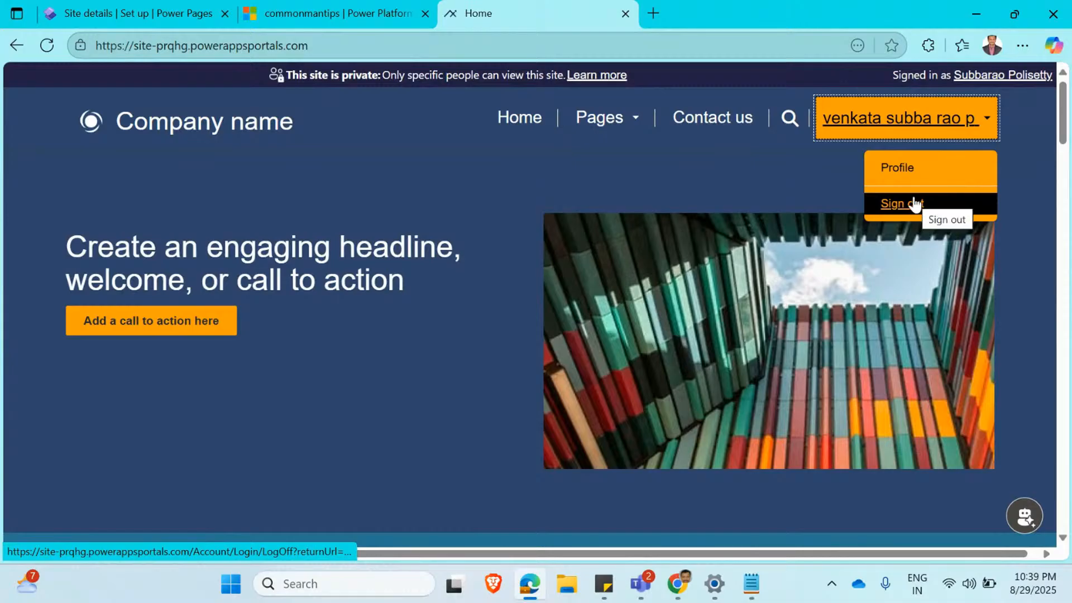
left_click(913, 203)
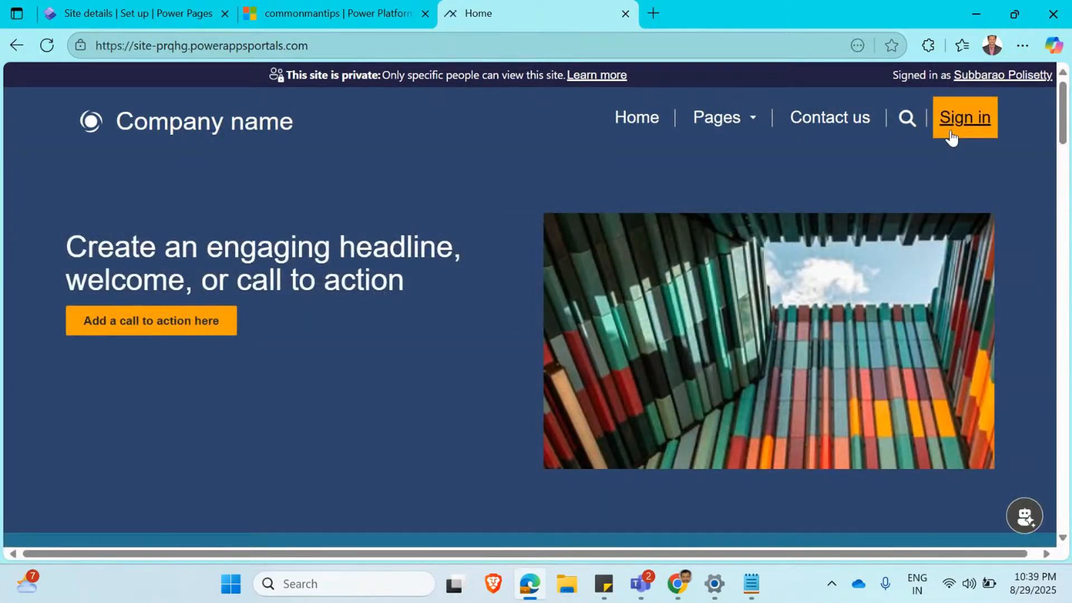
left_click(952, 137)
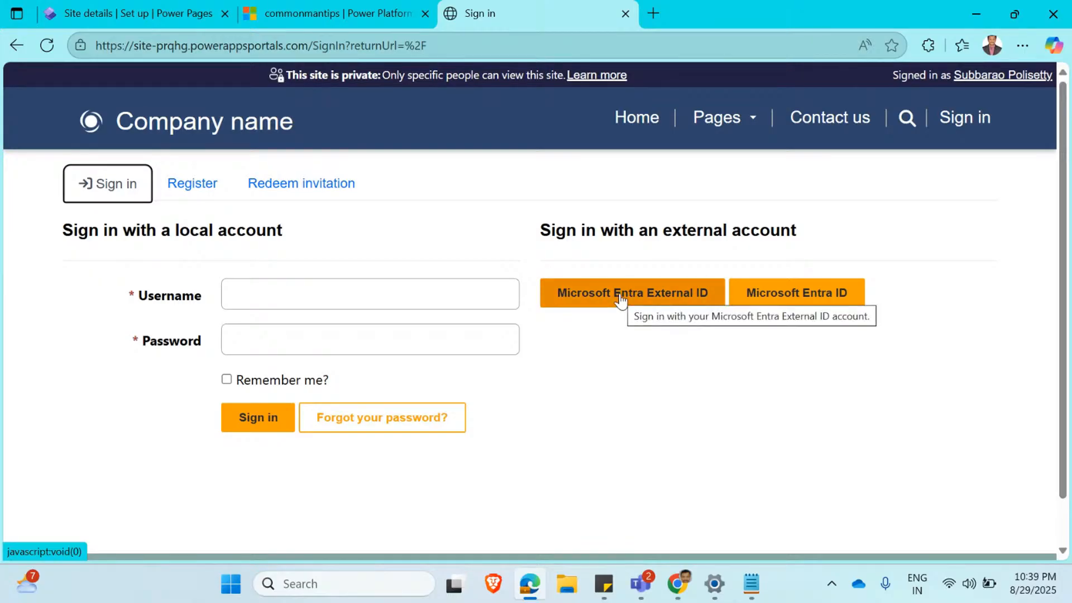
left_click(622, 301)
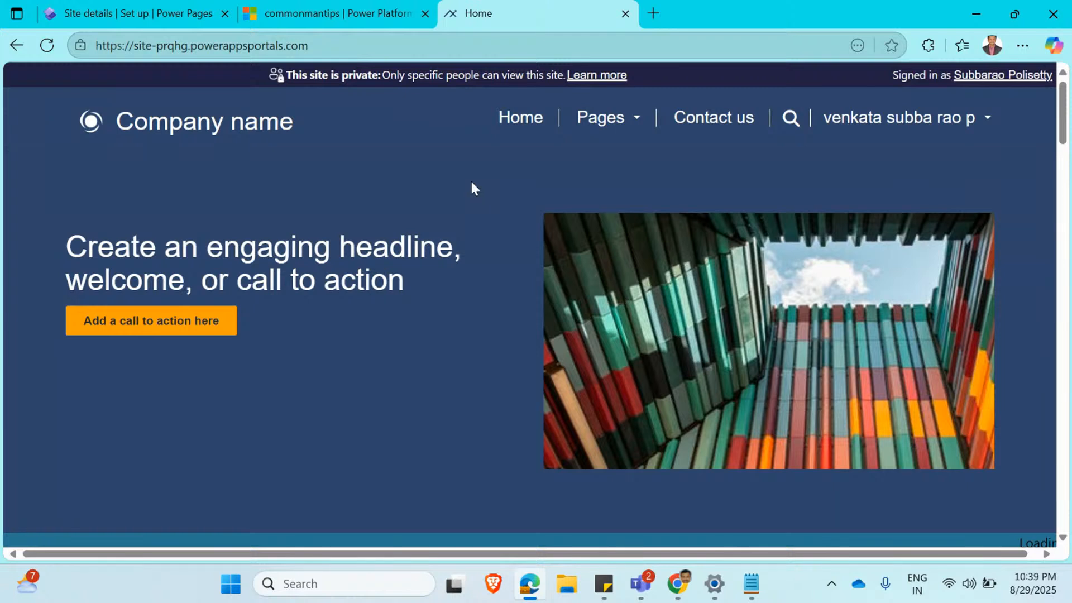
left_click(996, 127)
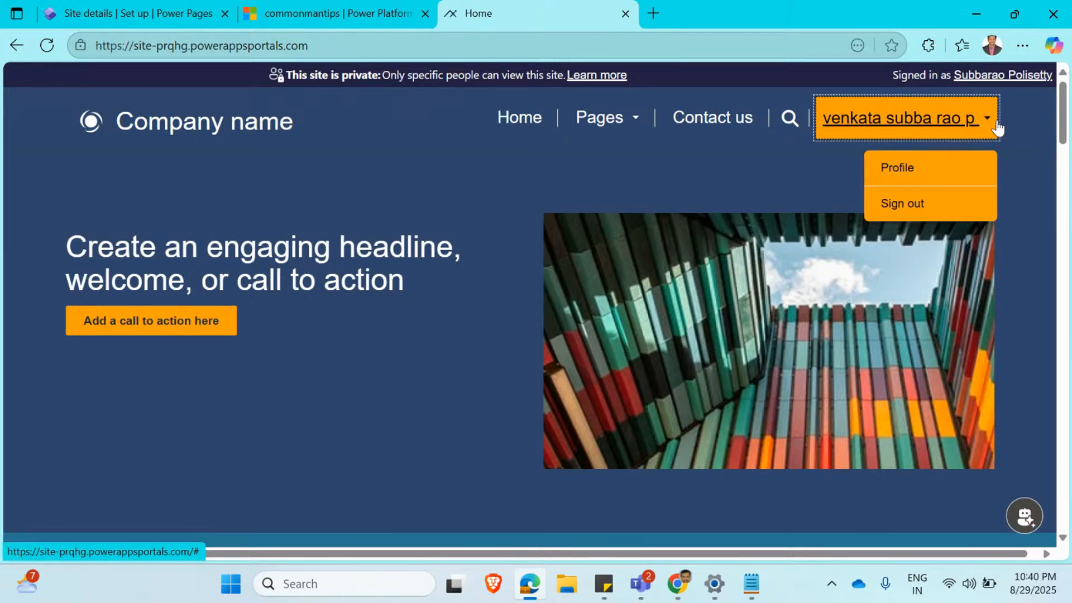
left_click(581, 178)
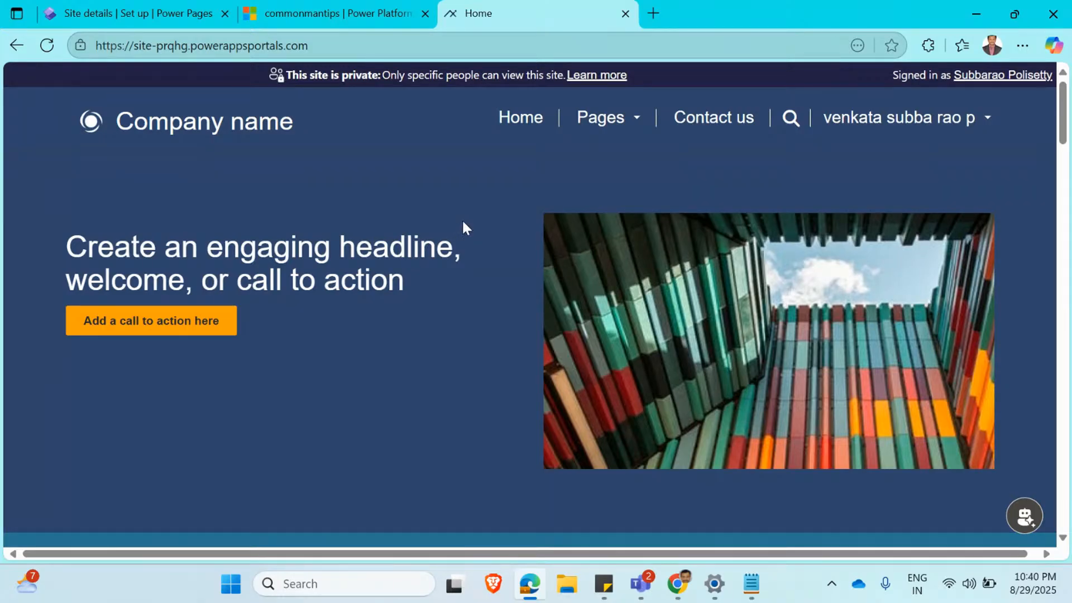
left_click(297, 45)
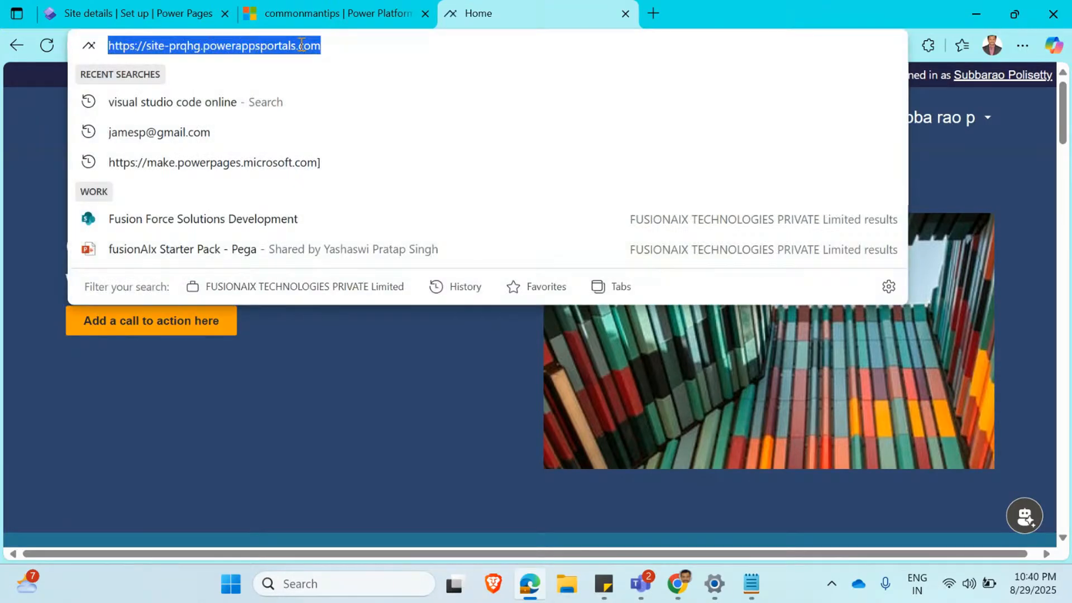
left_click(297, 369)
left_click(323, 48)
left_click(382, 395)
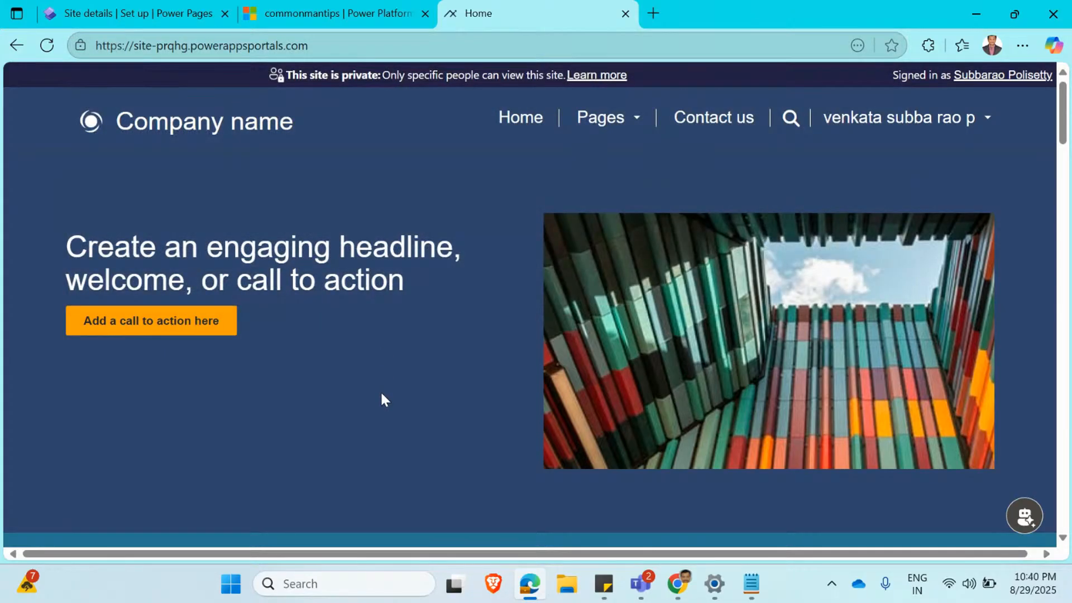
Open the signed-in account's profile page and review its saved information.
left_click(987, 118)
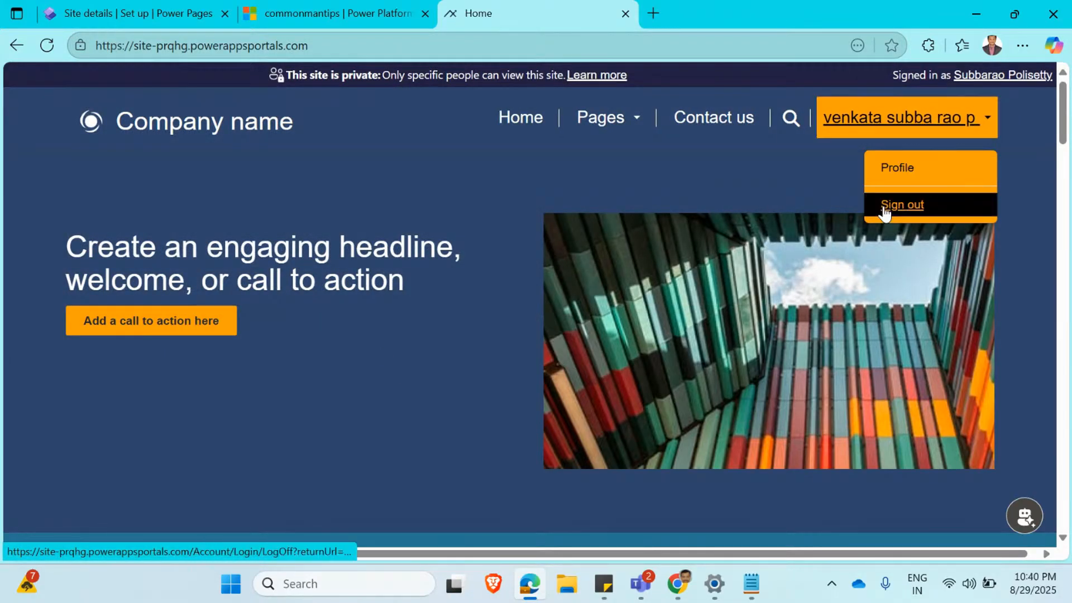
left_click(929, 167)
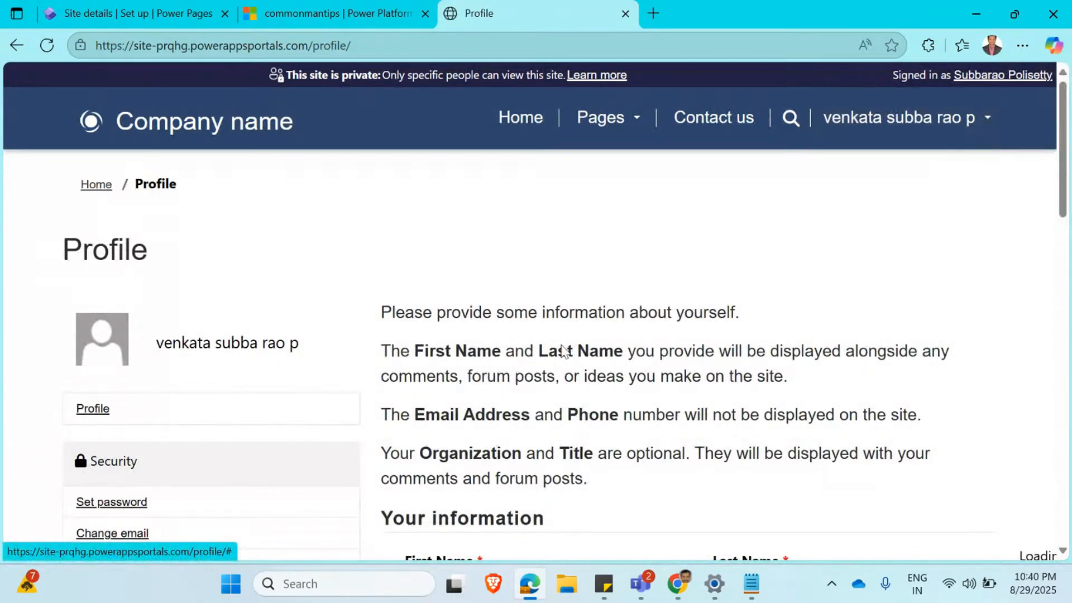
scroll(525, 487, "down", 1)
scroll(525, 487, "down", 3)
scroll(526, 487, "up", 4)
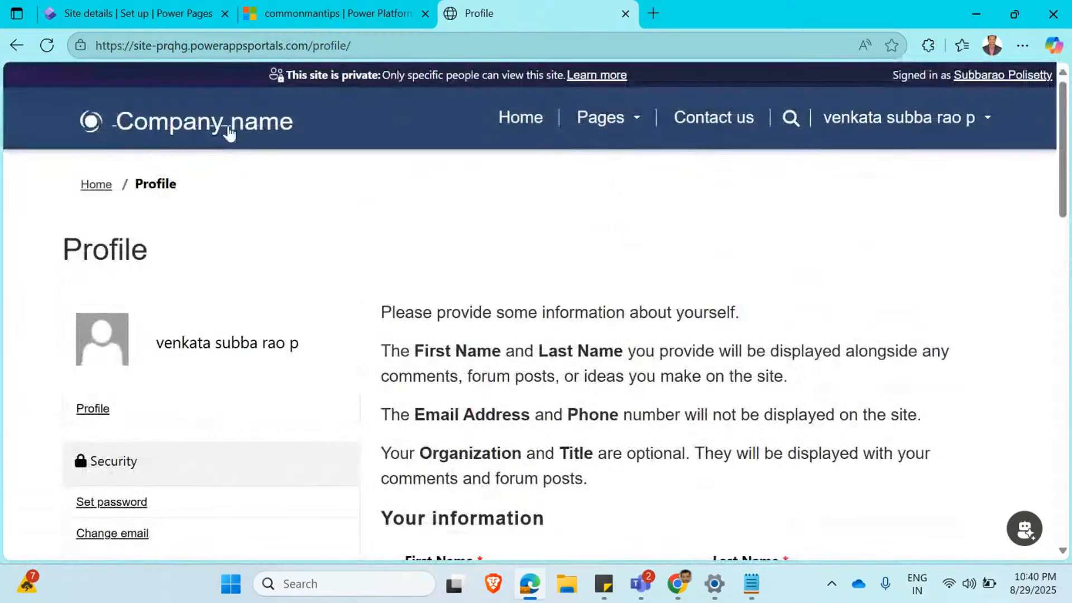
Return to the commonmantips site setup in Power Pages and open the environment's advanced settings.
left_click(202, 14)
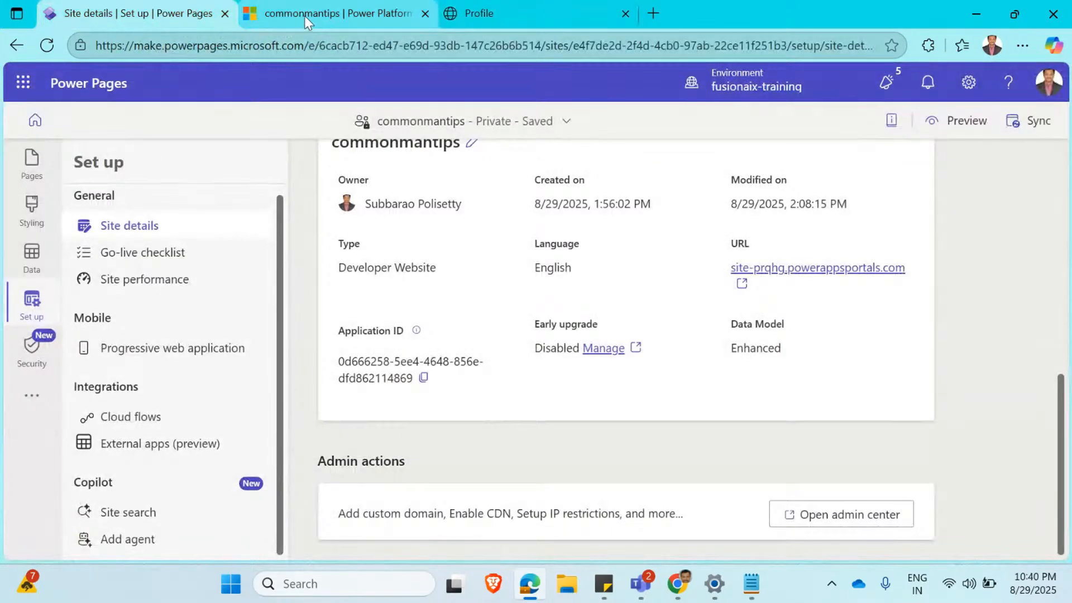
left_click(304, 15)
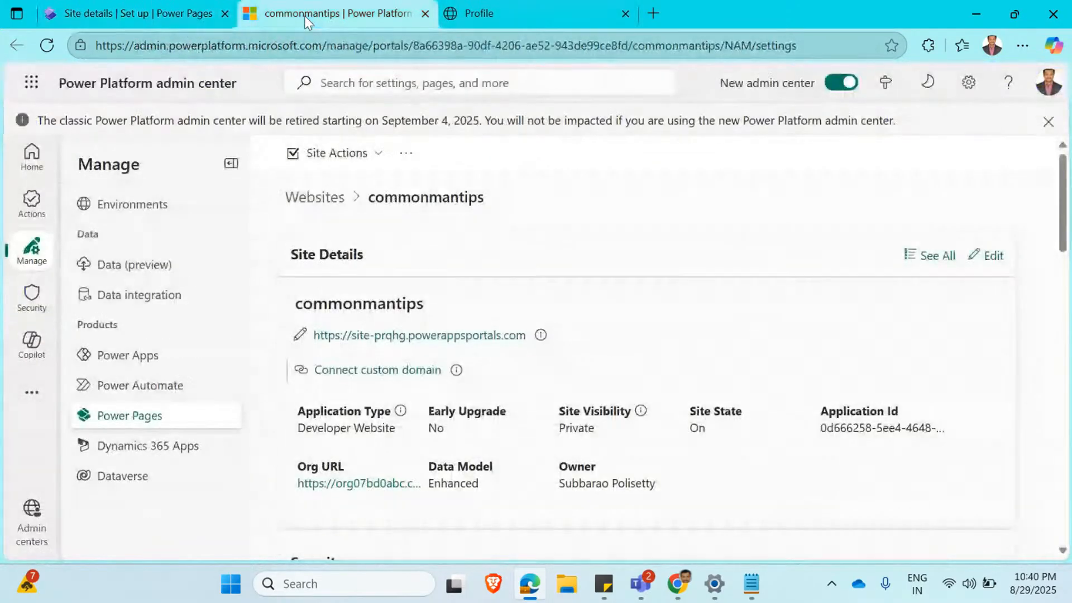
left_click(163, 16)
left_click(969, 82)
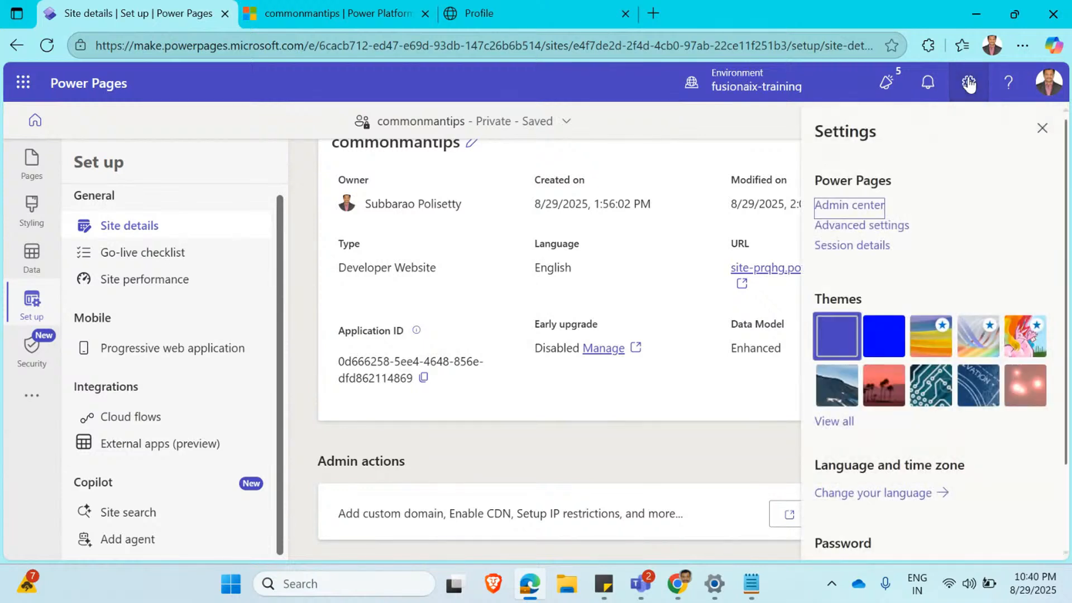
left_click(848, 229)
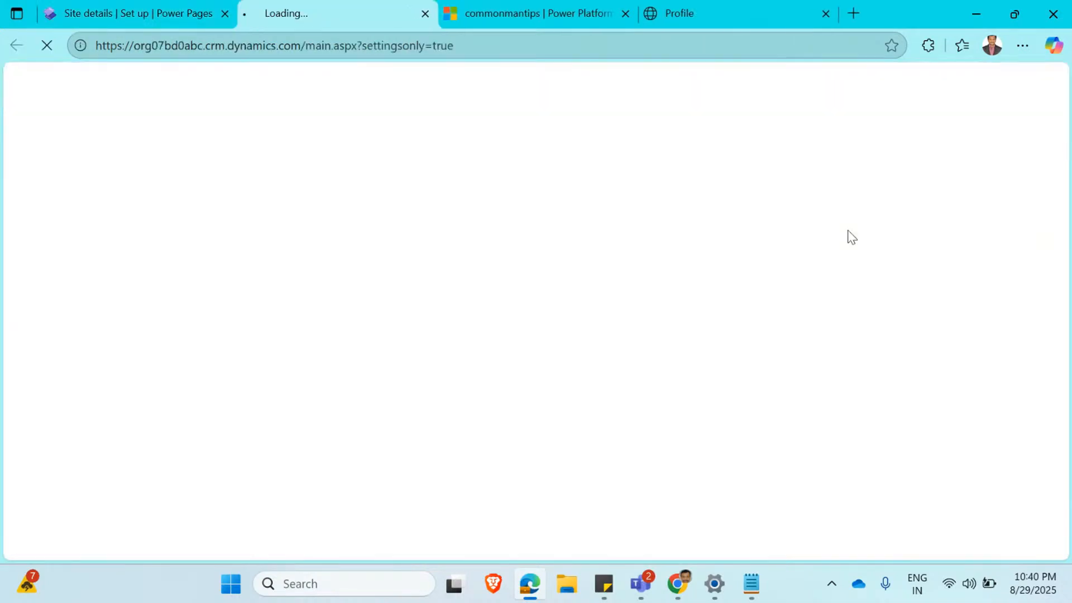